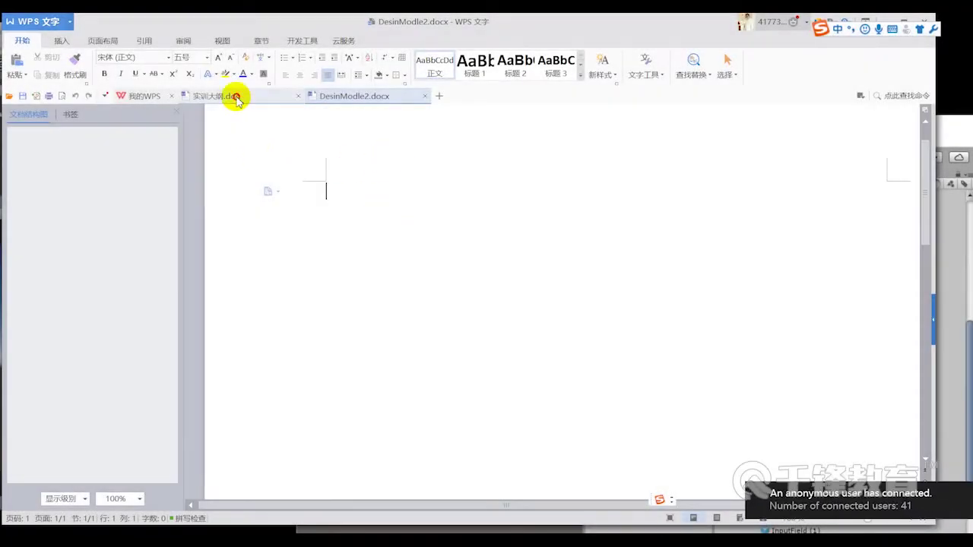
Switch to 实训大纲.doc and scroll to its 工厂模式 section with the parameter diagram
click(232, 95)
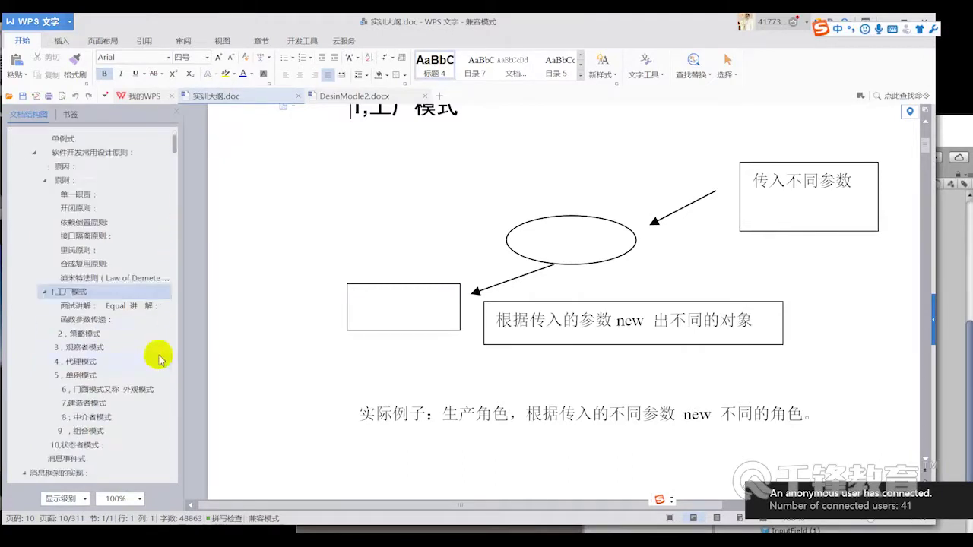
scroll(154, 343, down, 5)
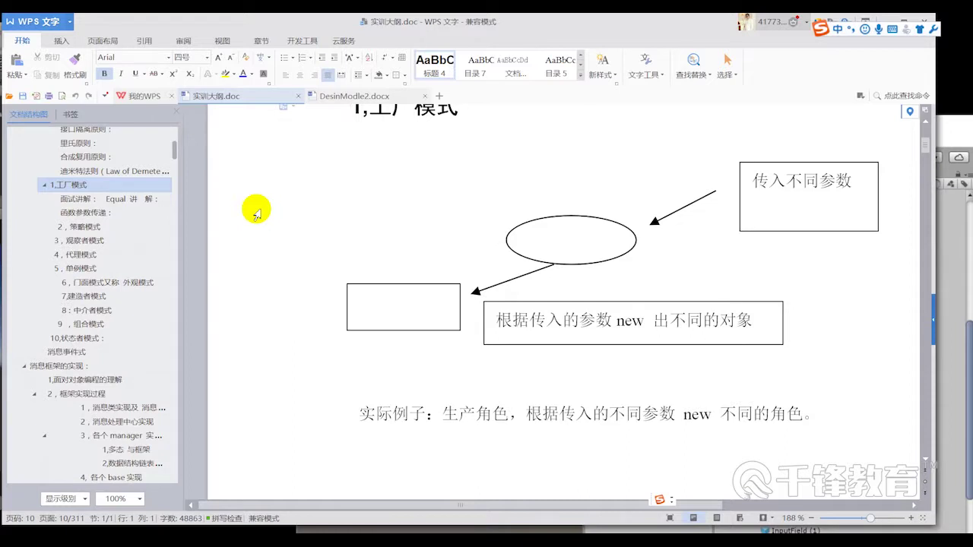
Return to DesinModle2.docx and add blank lines at the top of the page
click(352, 99)
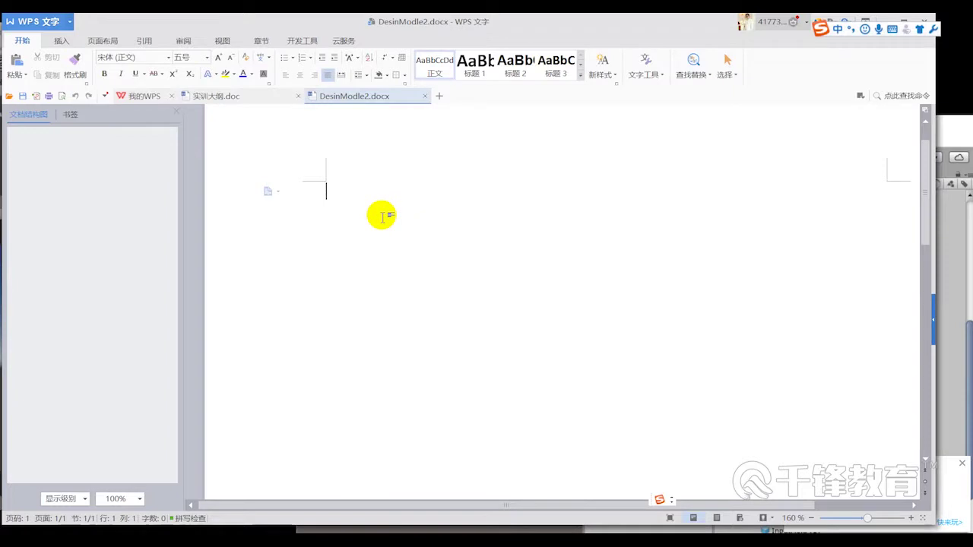
key(Return)
key(Return)
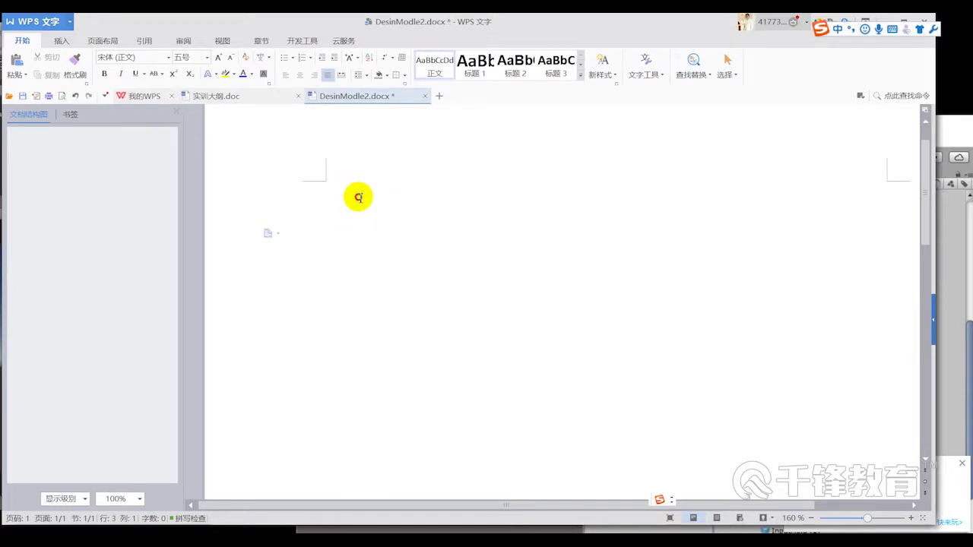
click(355, 196)
click(387, 202)
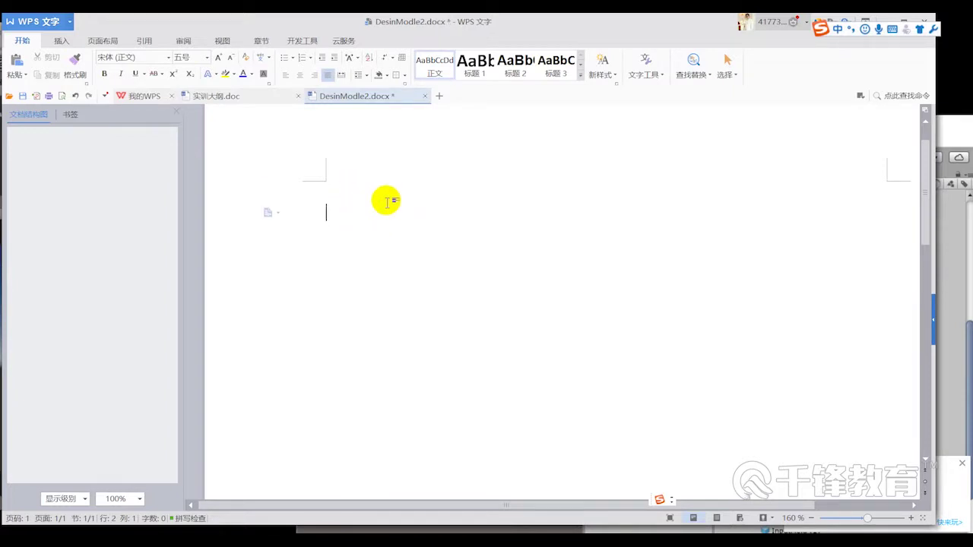
Type the heading 单例: using pinyin, fixing the mis-picked characters
text(danlie)
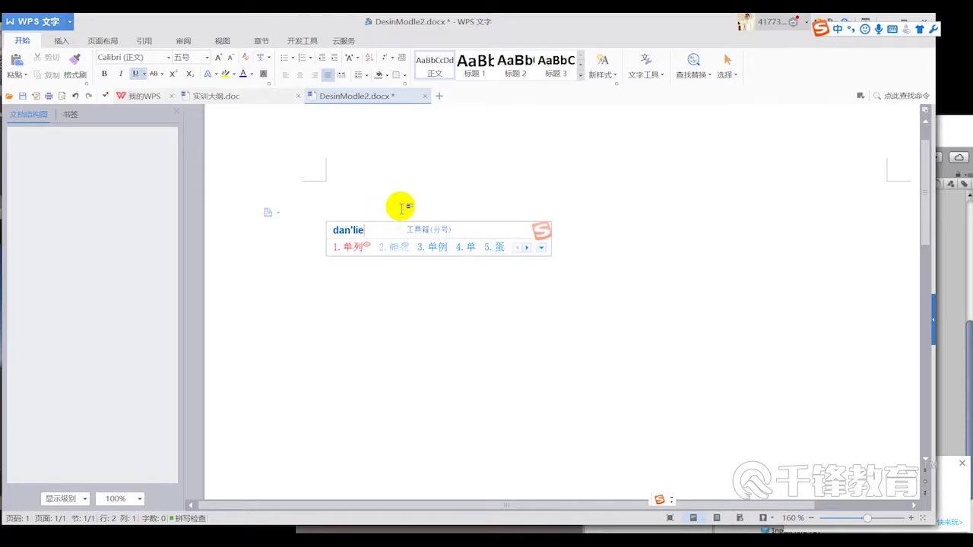
key(space)
key(BackSpace)
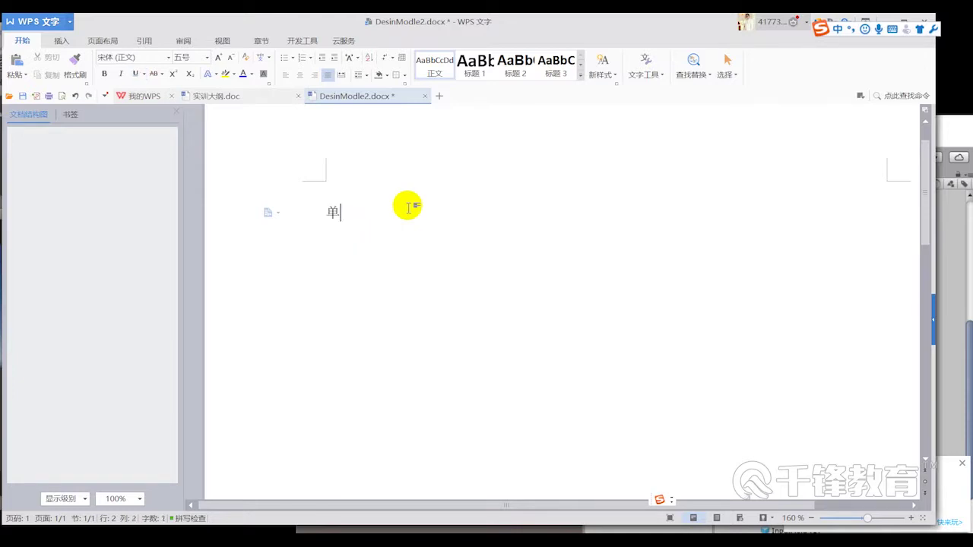
text(danl)
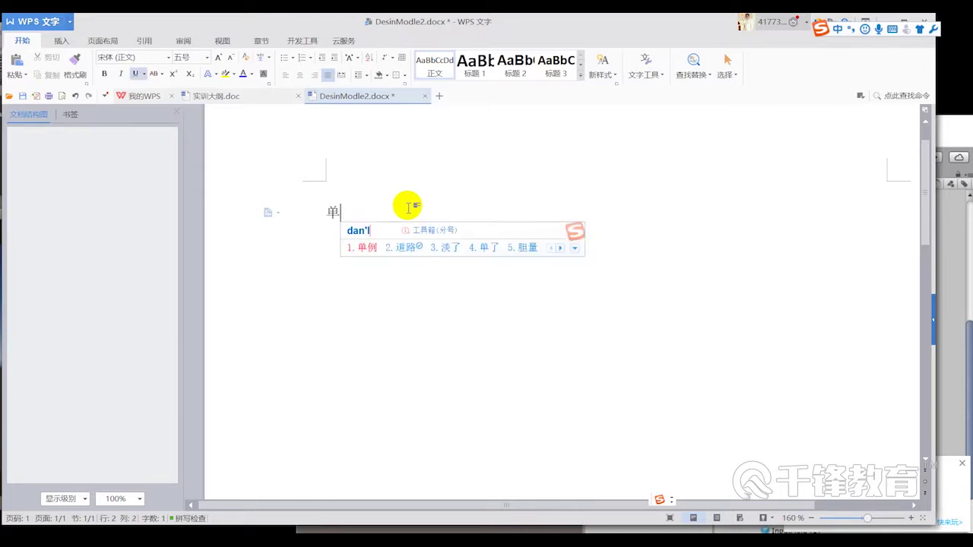
key(space)
key(Left)
key(BackSpace)
key(Right)
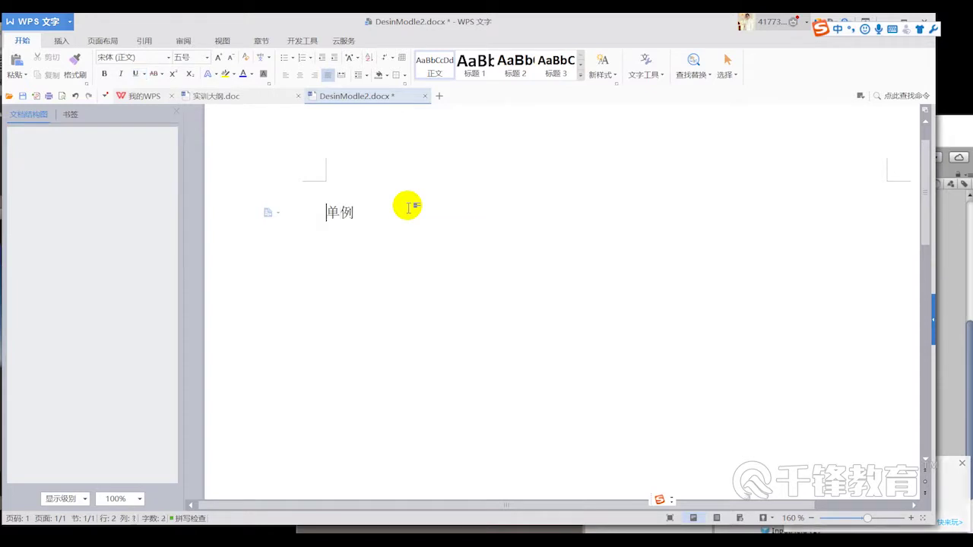
key(shift)
text(:)
key(Return)
key(Return)
Type the point 1，有且只有一个实例。 below the heading and start a new line
key(shift)
text(1，)
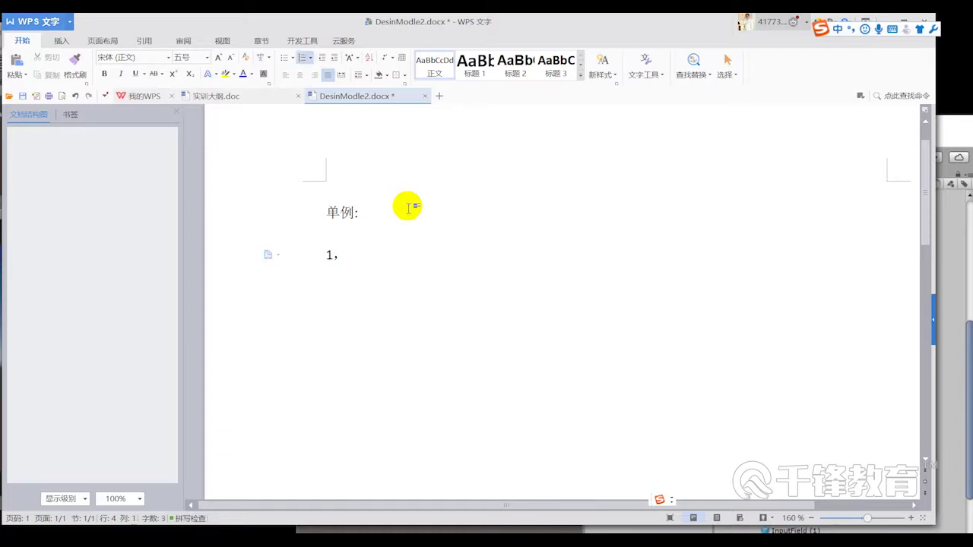
text(you)
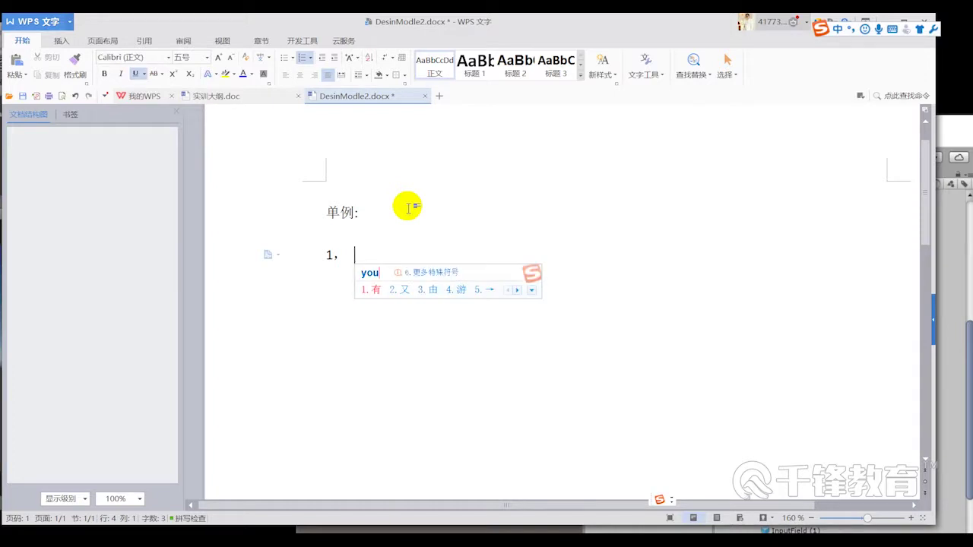
text(qie)
key(space)
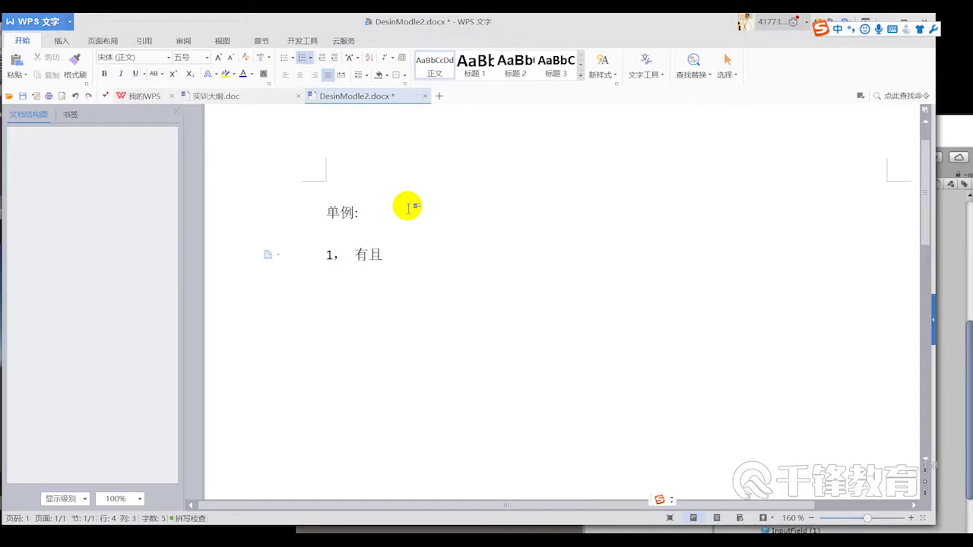
text(zhiyou)
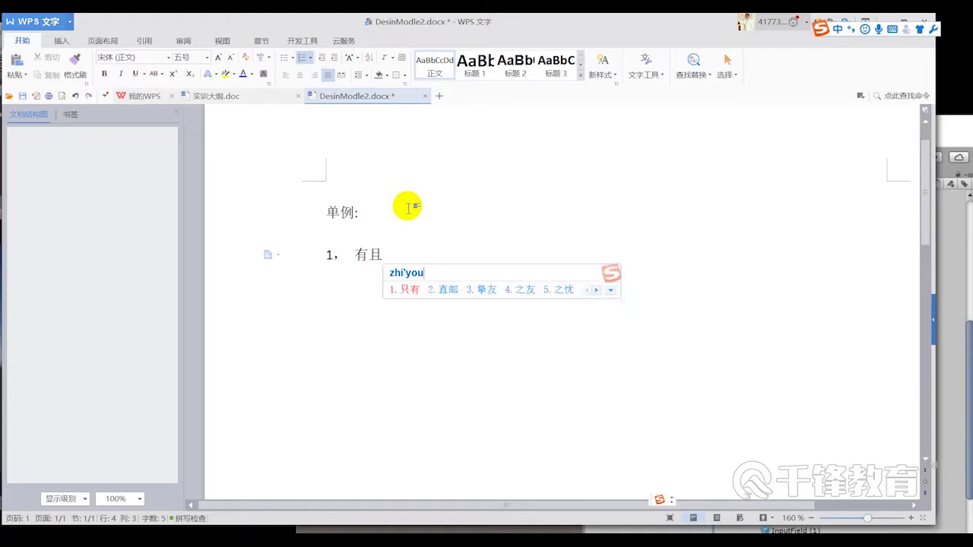
key(space)
text(yige)
key(space)
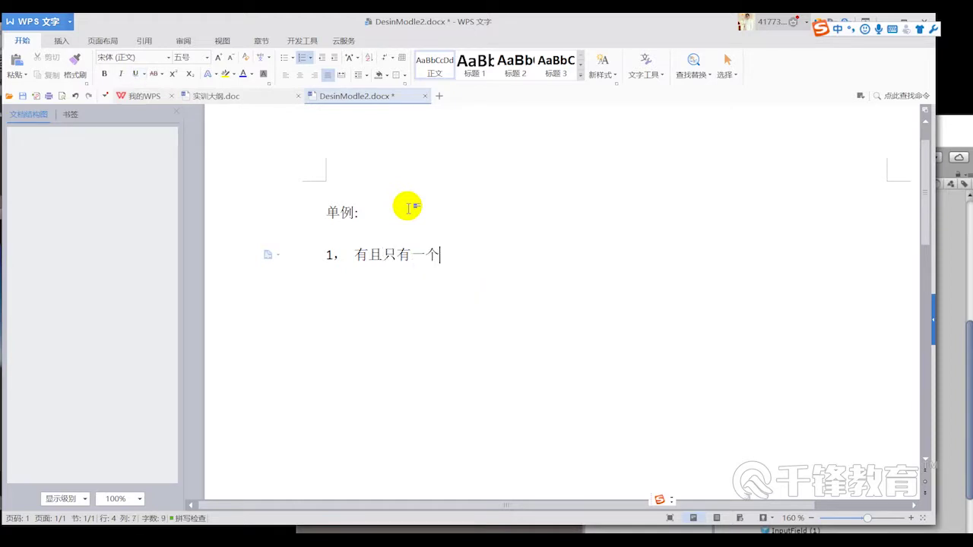
text(shi'l)
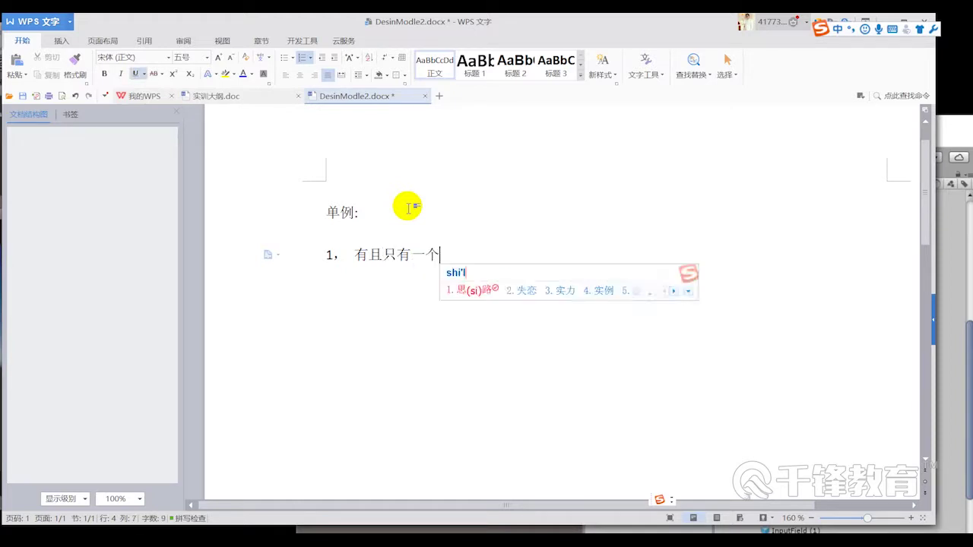
text(ili2)
key(space)
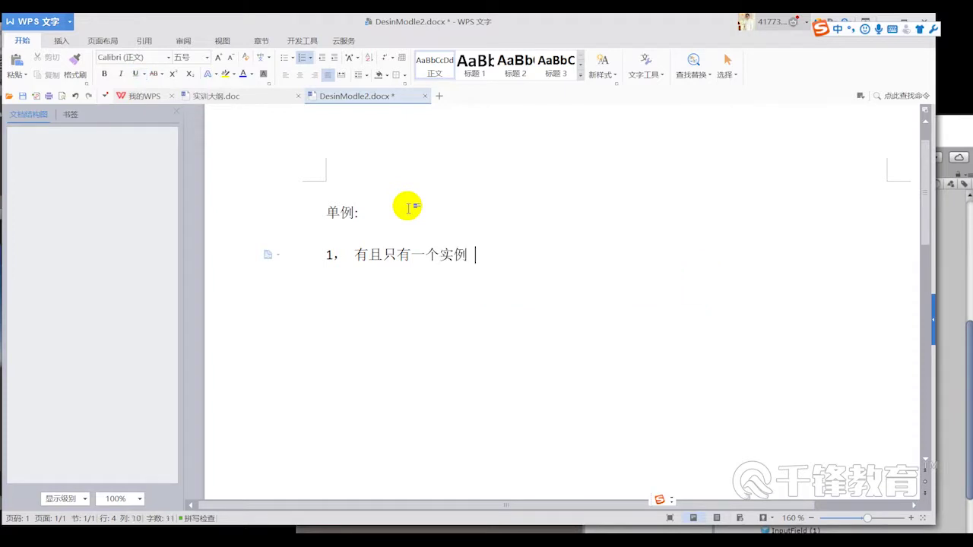
text(。)
key(Return)
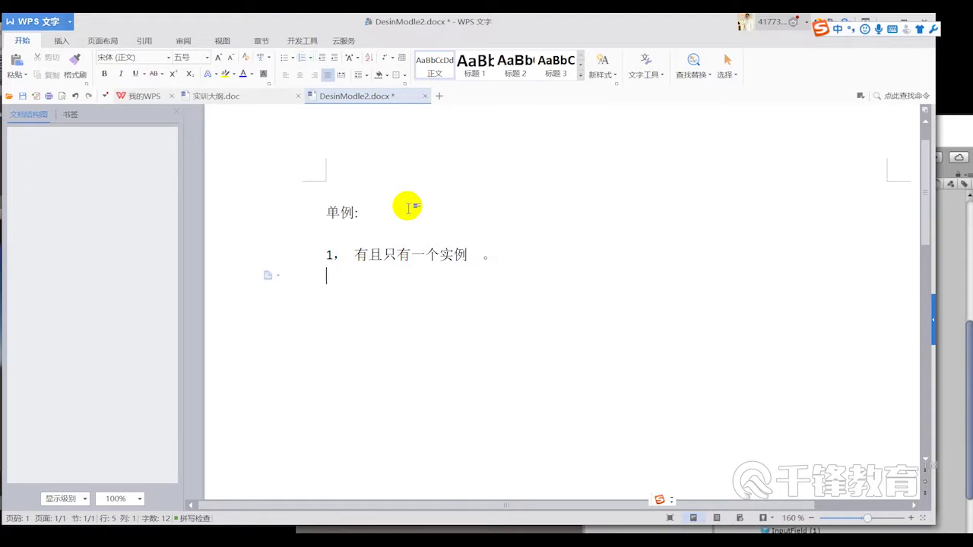
Add one more empty line under the 有且只有一个实例 point
key(Return)
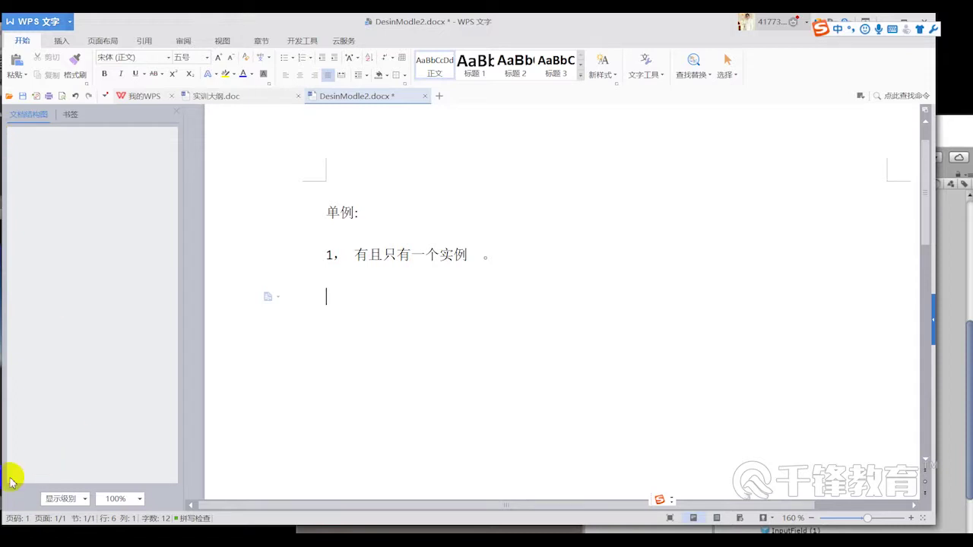
In Visual Studio, highlight TestSinglTwo and its private static instance field in TestSingle.cs
mouse_move(414, 533)
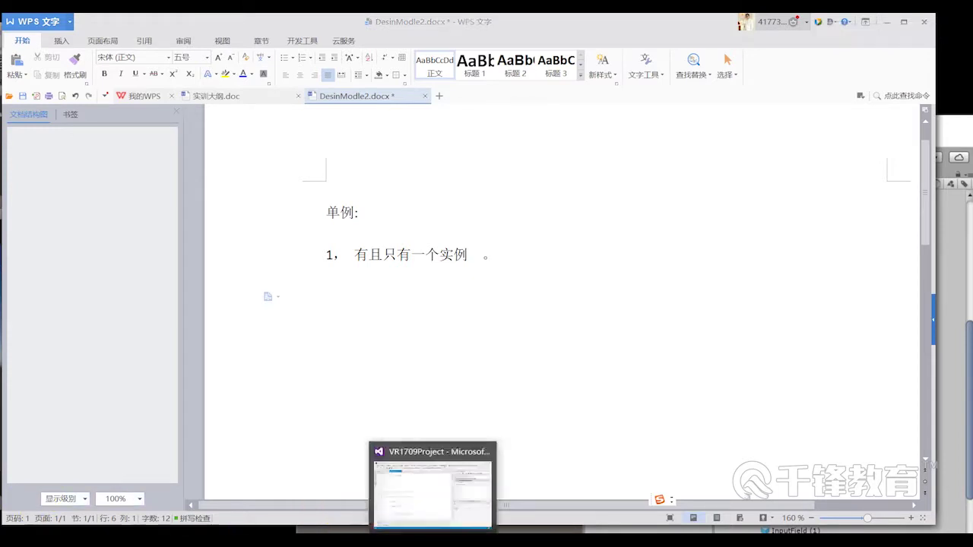
click(433, 479)
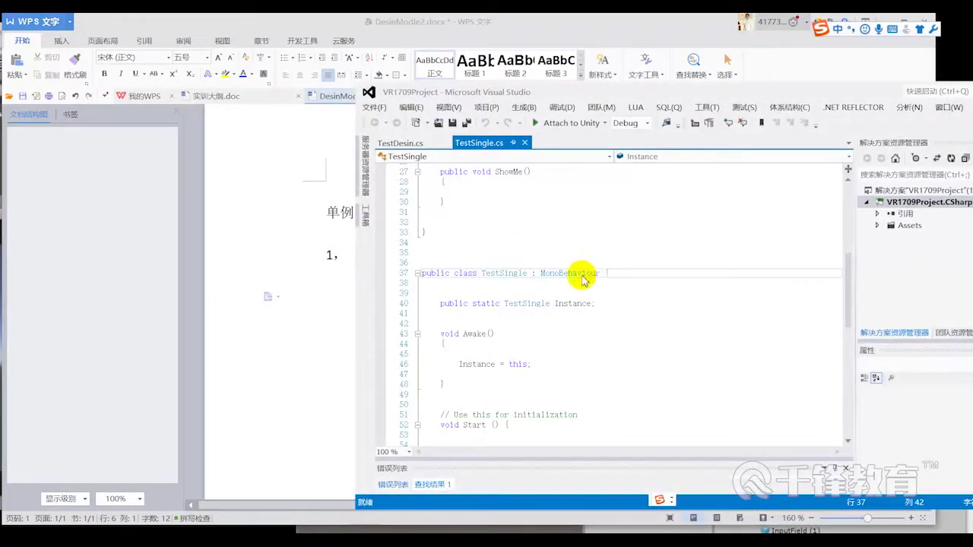
scroll(578, 258, up, 9)
click(532, 239)
double_click(515, 219)
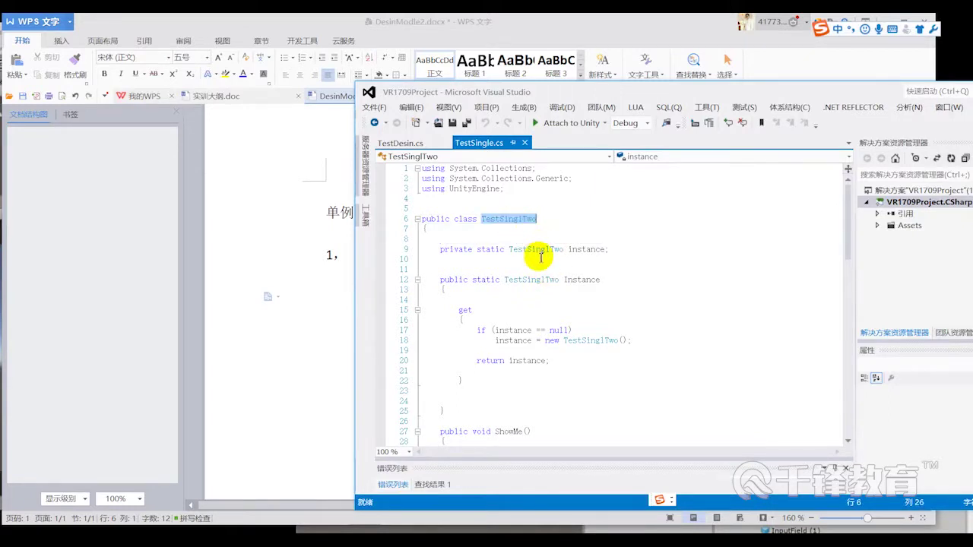
scroll(537, 244, down, 1)
click(518, 207)
double_click(518, 195)
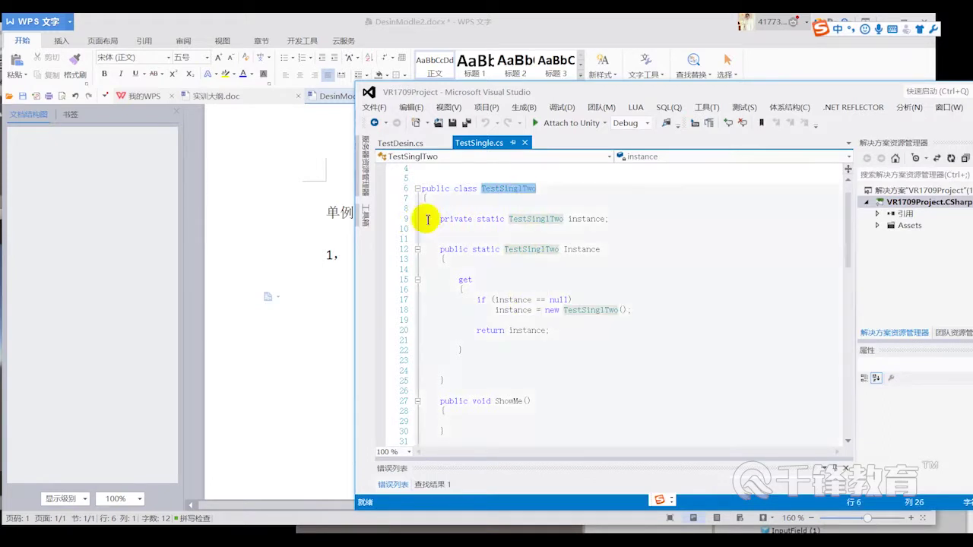
drag(432, 219, 625, 219)
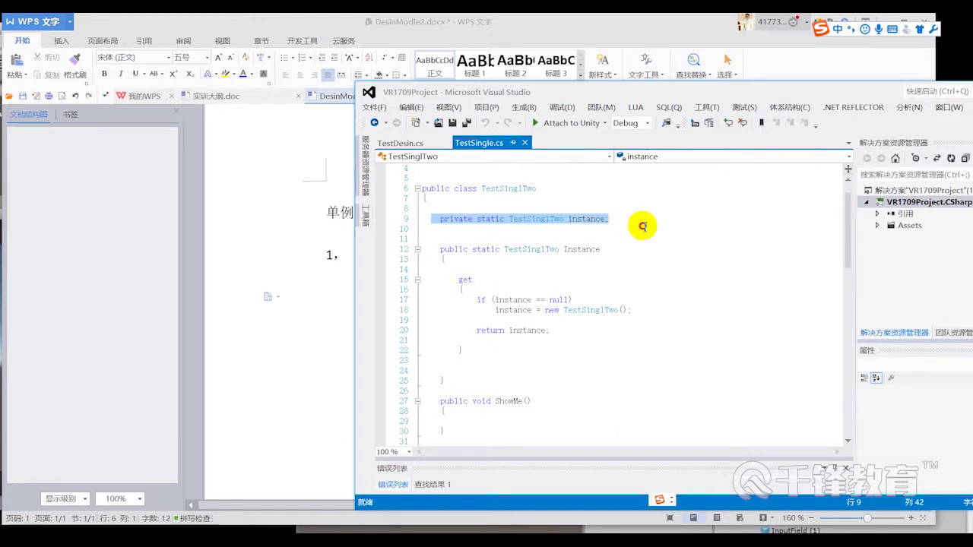
click(641, 232)
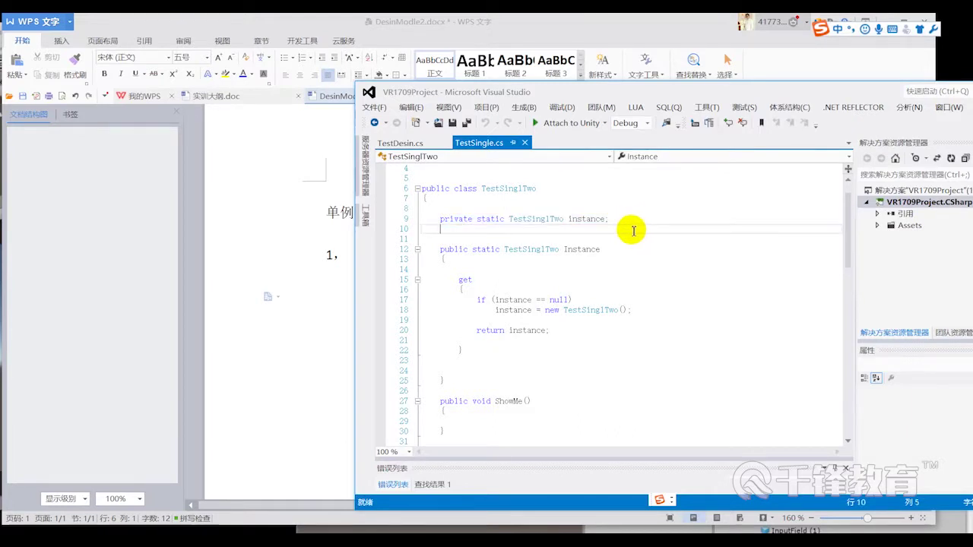
Declare public int age in TestSinglTwo below the static instance field
key(Return)
key(Return)
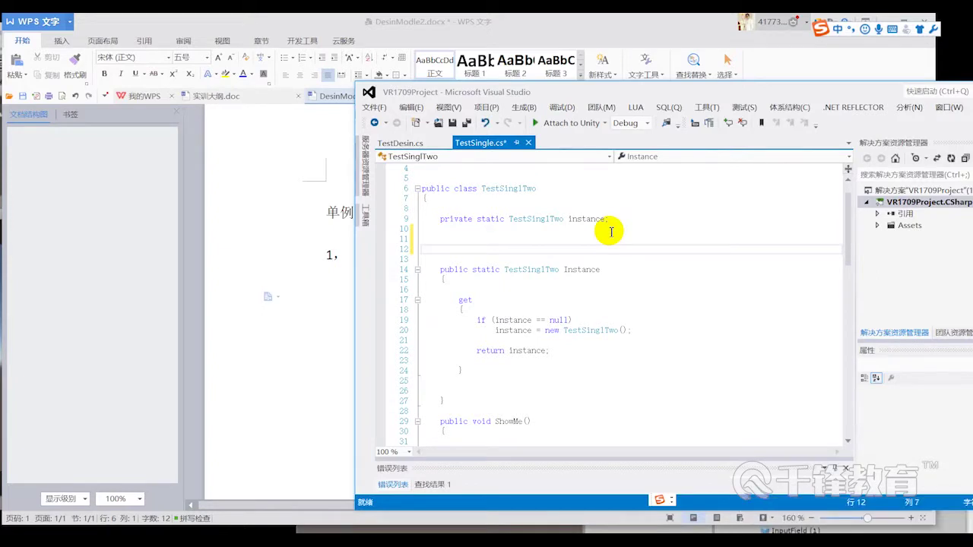
text(普通)
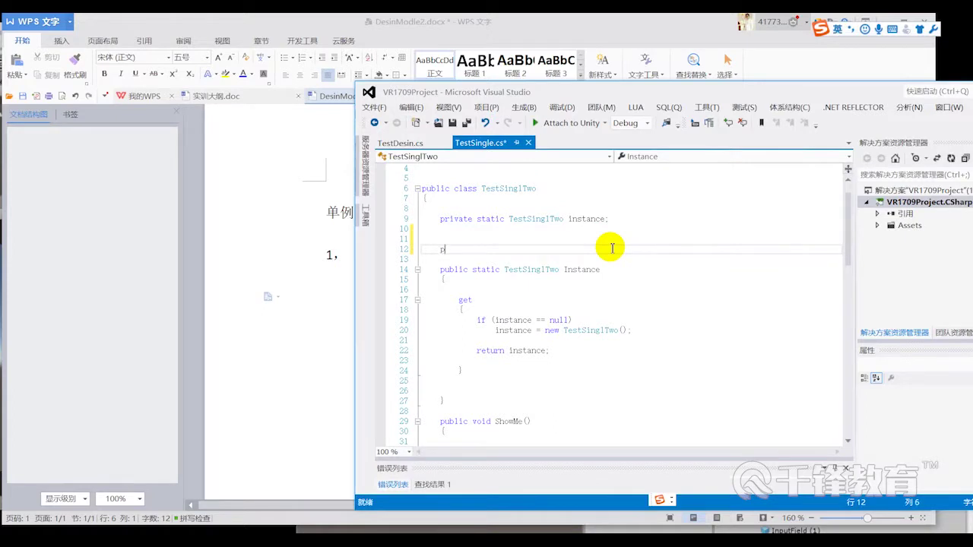
text(ub)
text(lic  s)
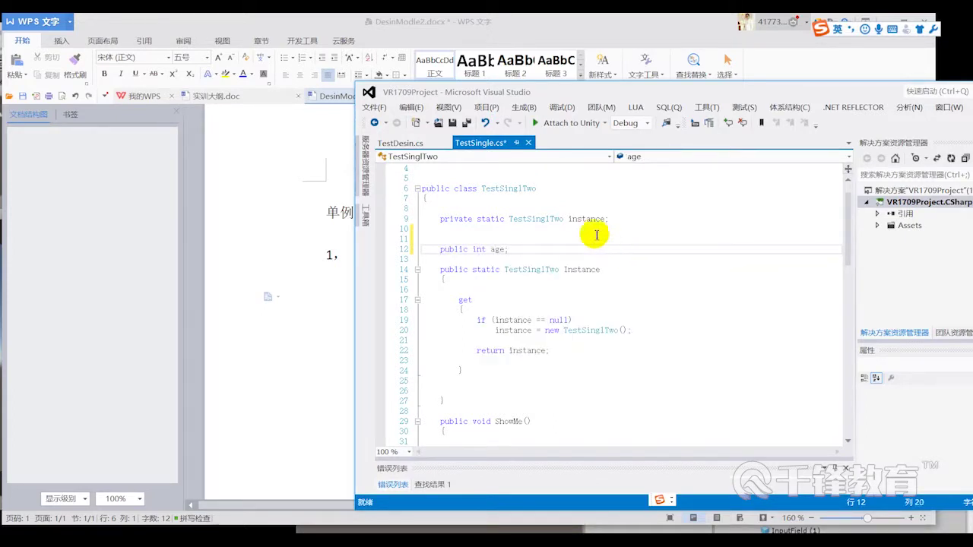
double_click(520, 189)
double_click(498, 250)
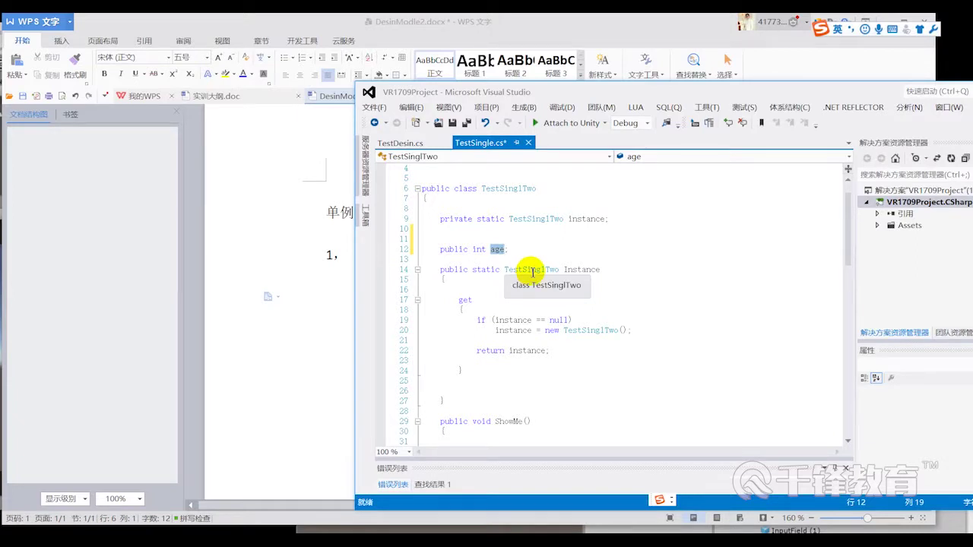
scroll(537, 284, down, 1)
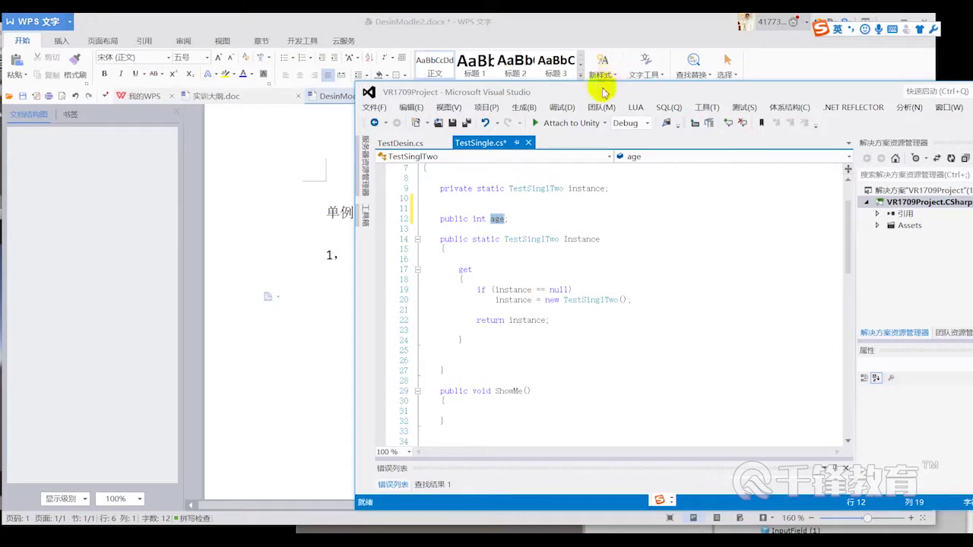
drag(603, 87, 665, 93)
Add TestSinglTwo testSingle = new TestSinglTwo(); inside Start()
click(651, 194)
scroll(597, 217, up, 2)
click(580, 224)
double_click(581, 224)
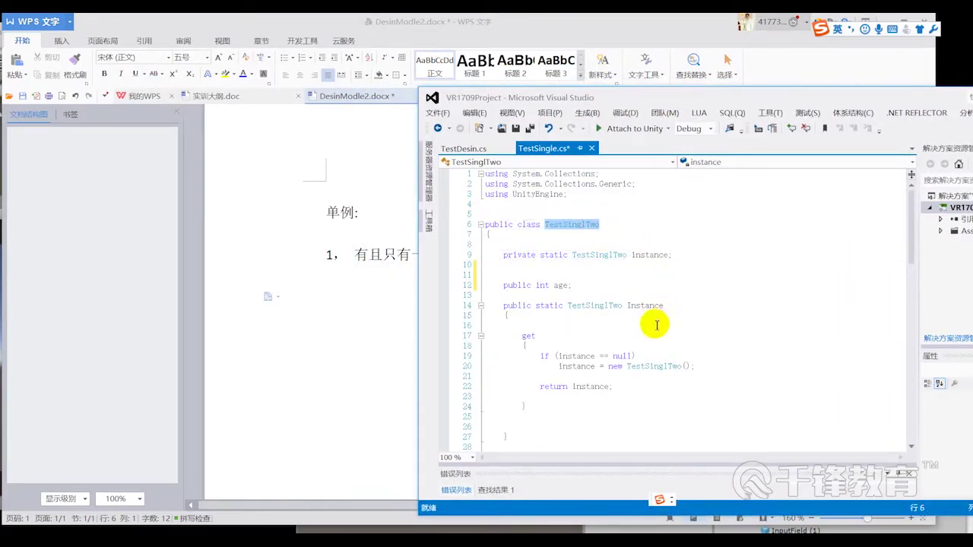
scroll(652, 322, down, 9)
scroll(655, 327, down, 5)
click(621, 295)
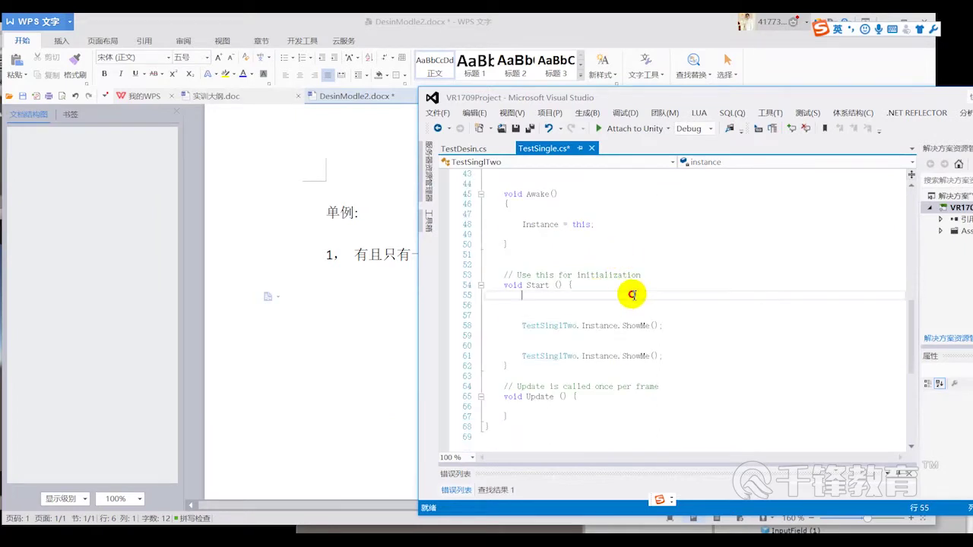
key(Return)
key(Return)
text(TestSinglTwo testSingle = ne)
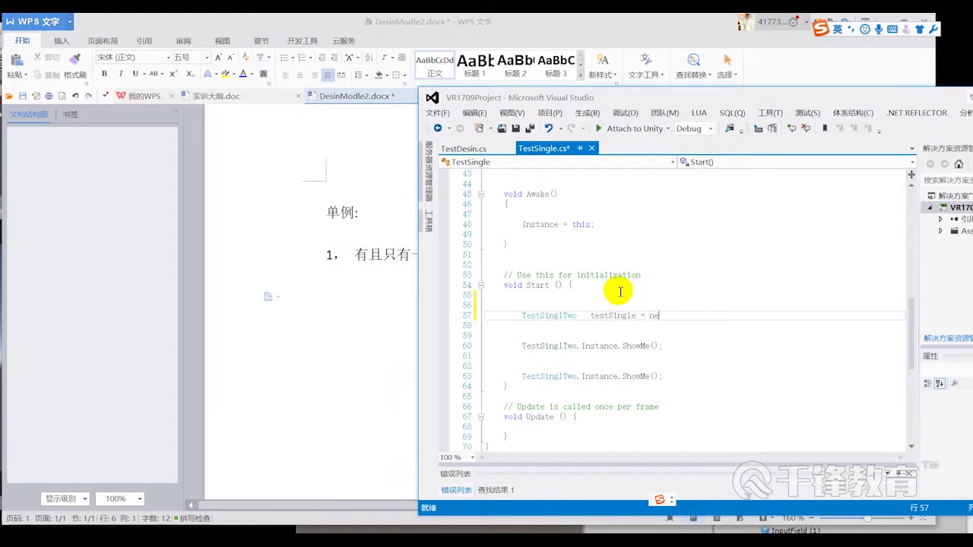
text(w)
key(Return)
text(;)
key(Return)
key(Return)
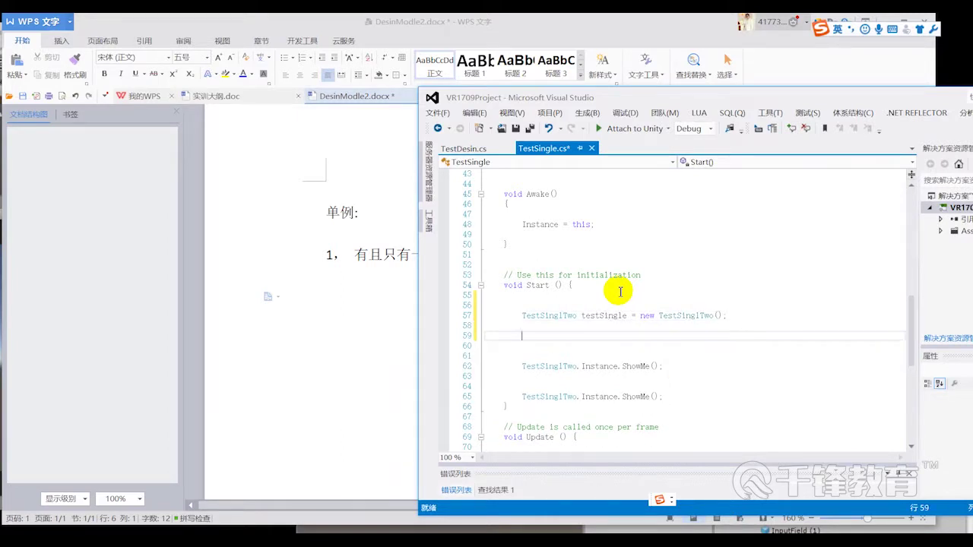
Copy that statement to the line below and rename its variable to testSingle2
drag(522, 315, 734, 317)
click(695, 330)
click(560, 344)
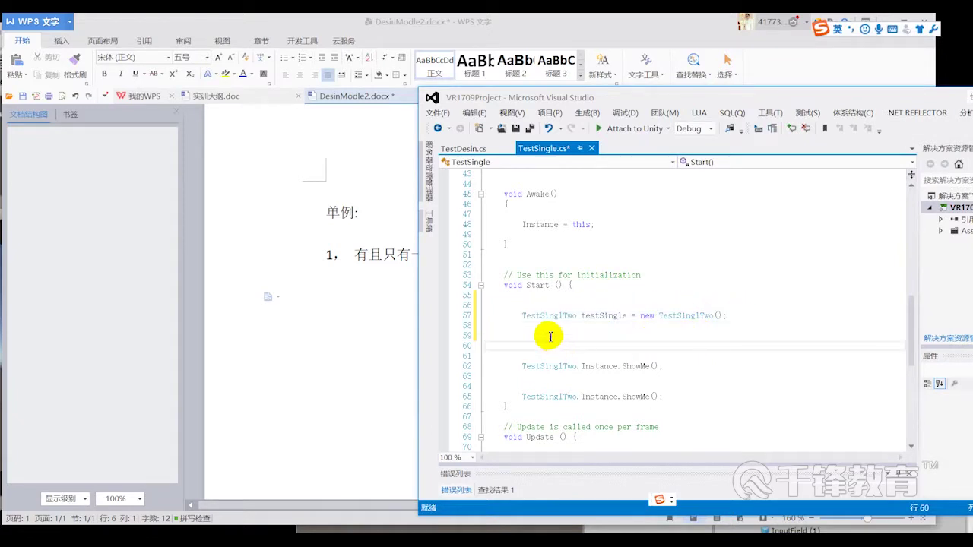
key(Return)
drag(521, 316, 772, 317)
key(ctrl+c)
click(568, 344)
key(ctrl+v)
click(630, 348)
text(2)
scroll(759, 343, down, 1)
click(706, 316)
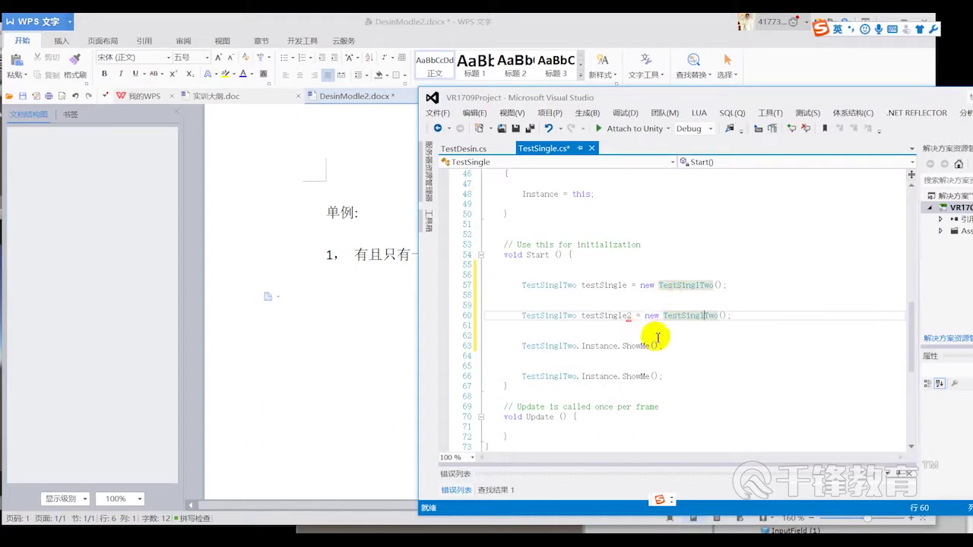
drag(515, 342, 667, 382)
Jump to TestSinglTwo's definition and highlight the static instance field, age field and new TestSinglTwo() call
mouse_move(741, 318)
mouse_down()
mouse_move(599, 304)
mouse_move(515, 280)
mouse_up()
click(692, 287)
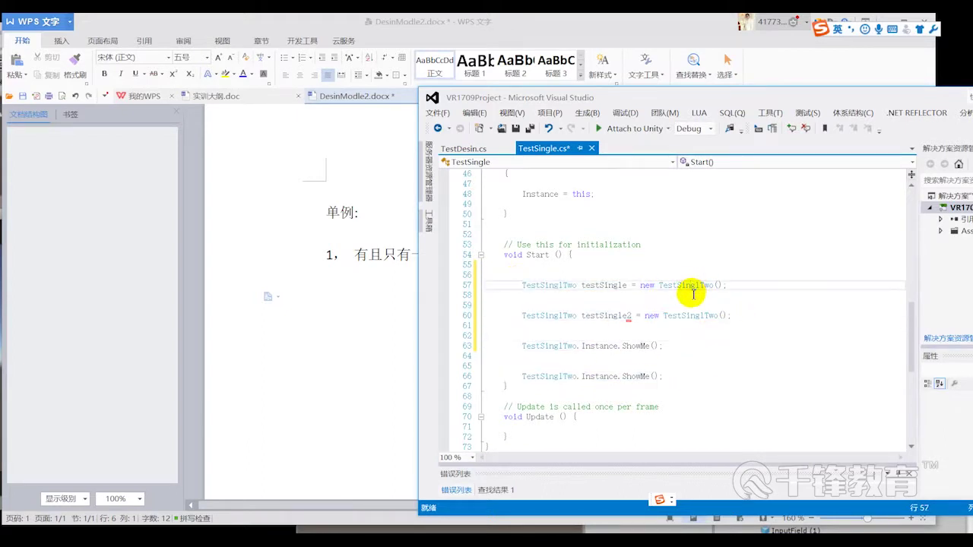
double_click(690, 285)
key(F12)
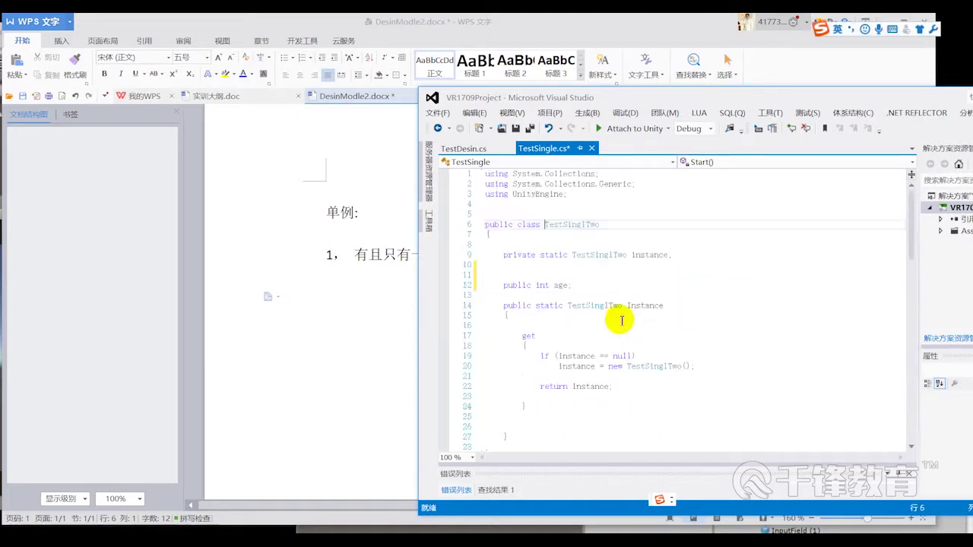
drag(675, 255, 483, 255)
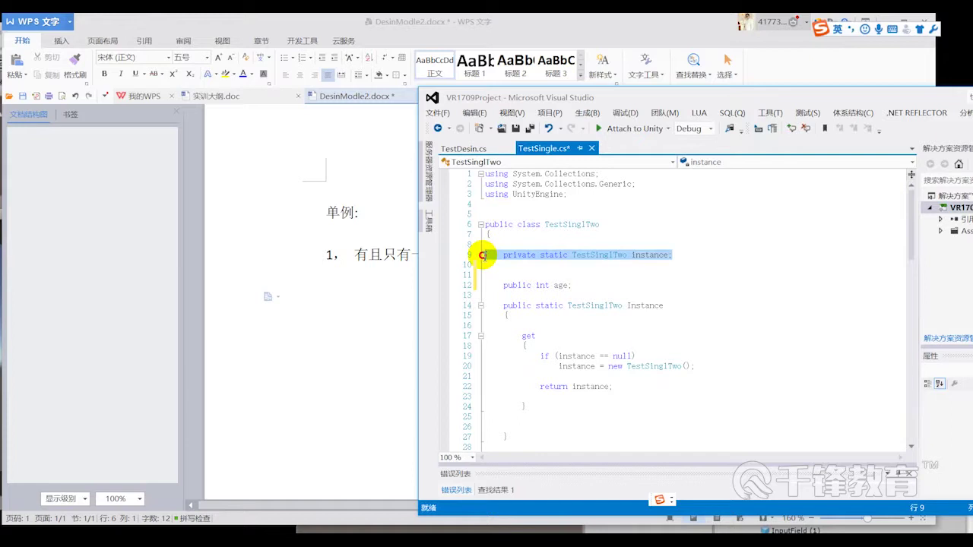
drag(572, 285, 493, 287)
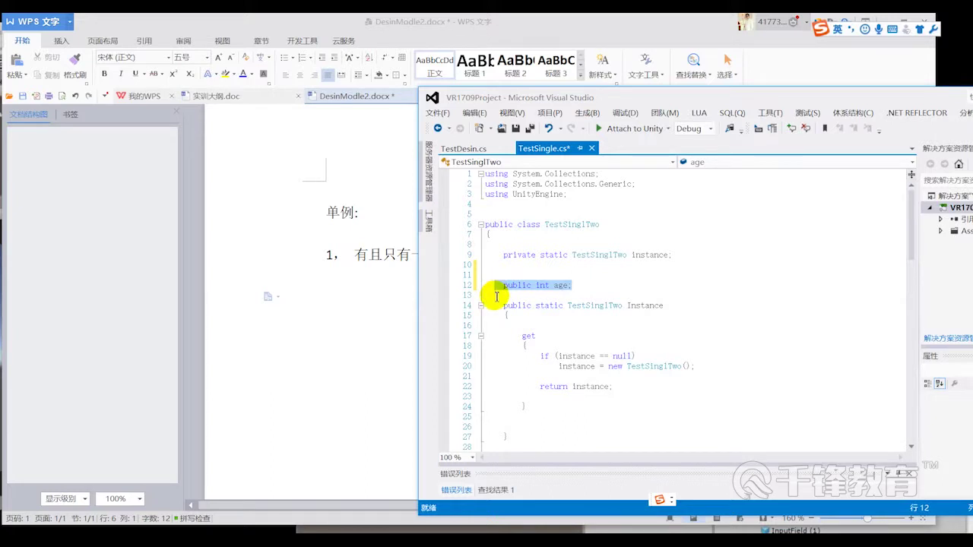
scroll(593, 273, down, 1)
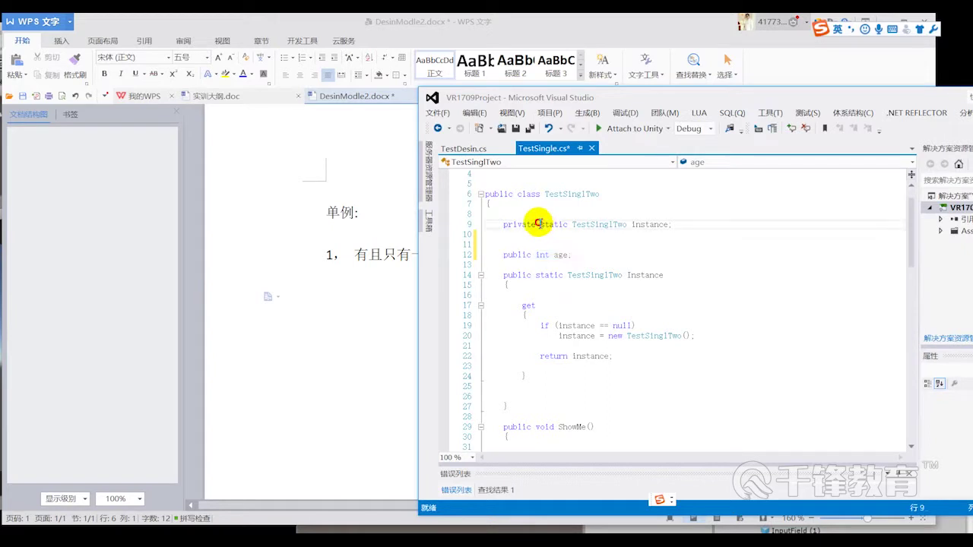
double_click(562, 225)
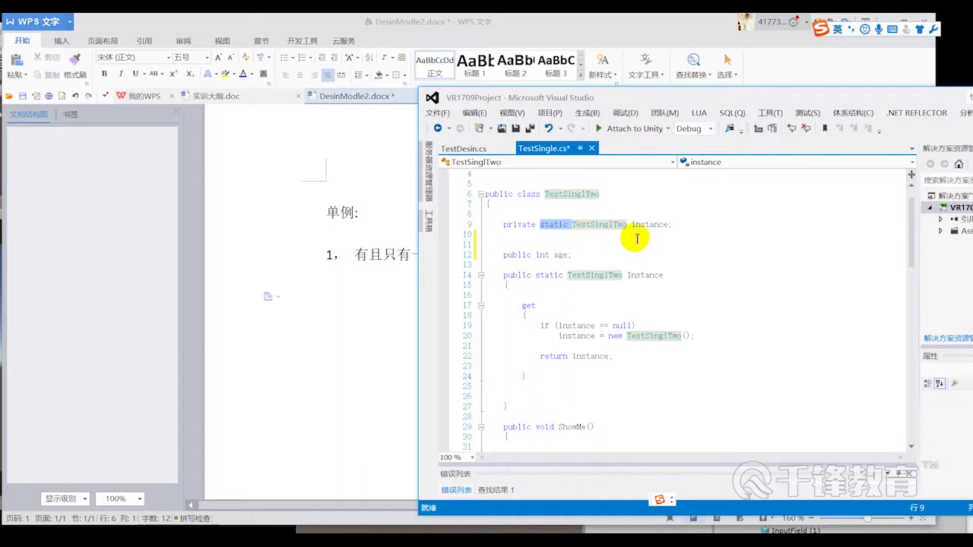
drag(684, 225, 488, 224)
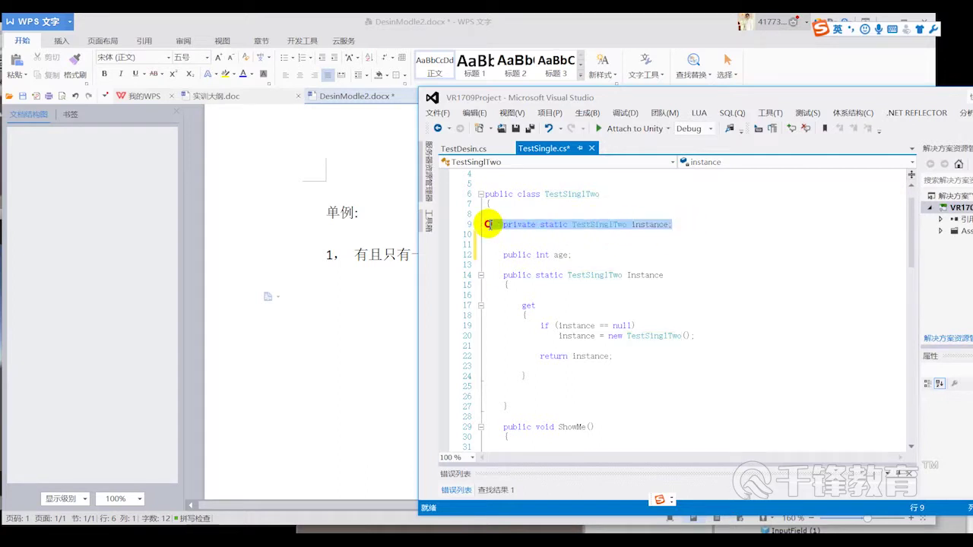
scroll(619, 224, down, 5)
scroll(619, 304, down, 9)
drag(628, 286, 761, 282)
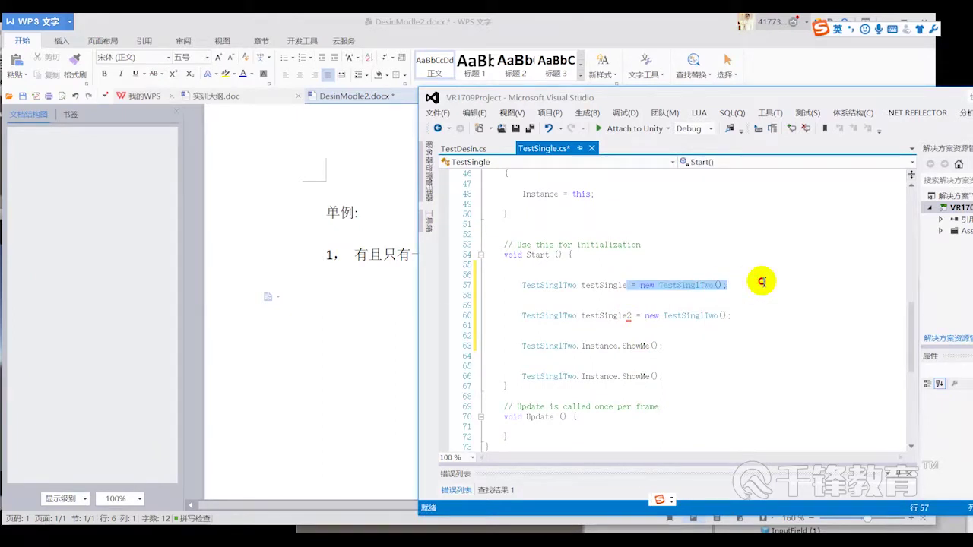
Jump to the definition again from line 60, highlight the public int age line, then return to WPS
double_click(706, 315)
key(F12)
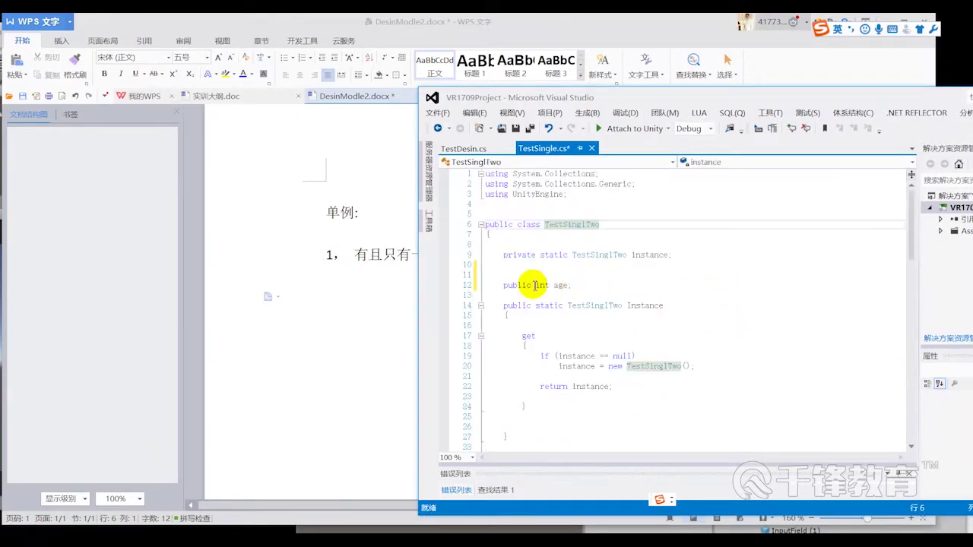
drag(535, 285, 582, 284)
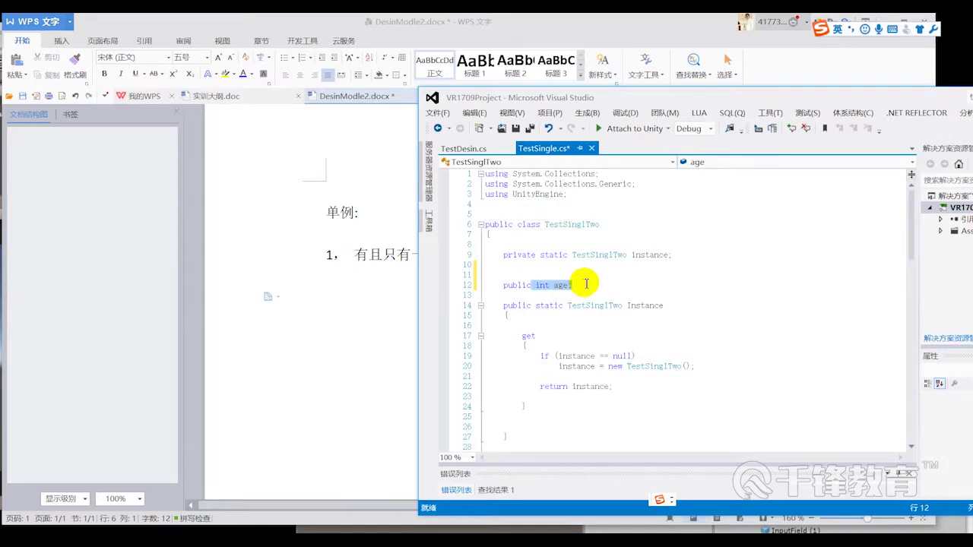
scroll(643, 304, up, 2)
scroll(654, 285, up, 1)
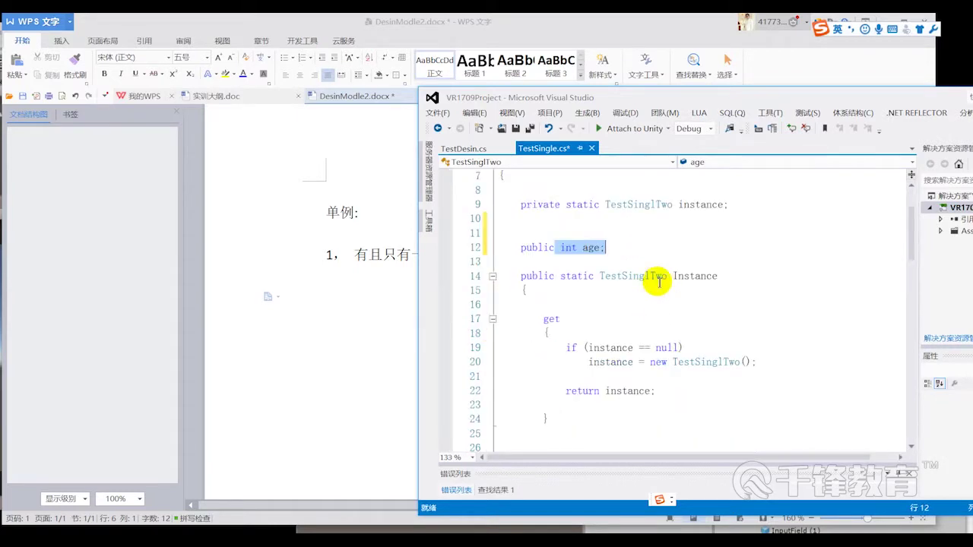
scroll(651, 277, up, 1)
click(661, 259)
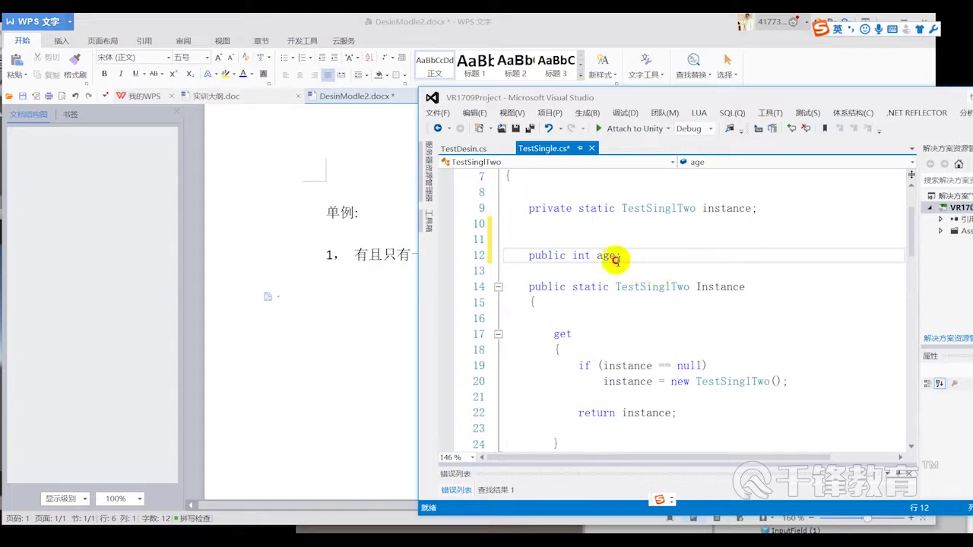
drag(620, 256, 504, 257)
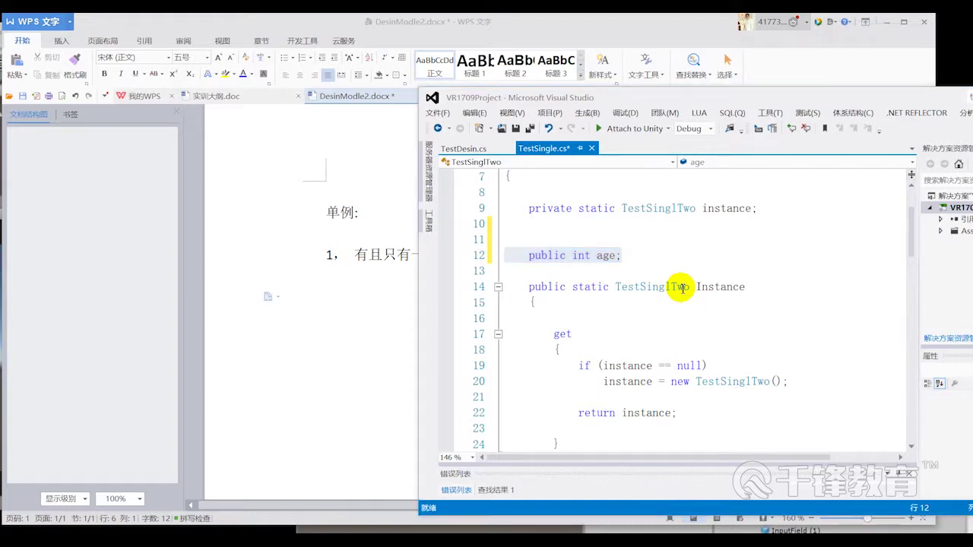
double_click(347, 22)
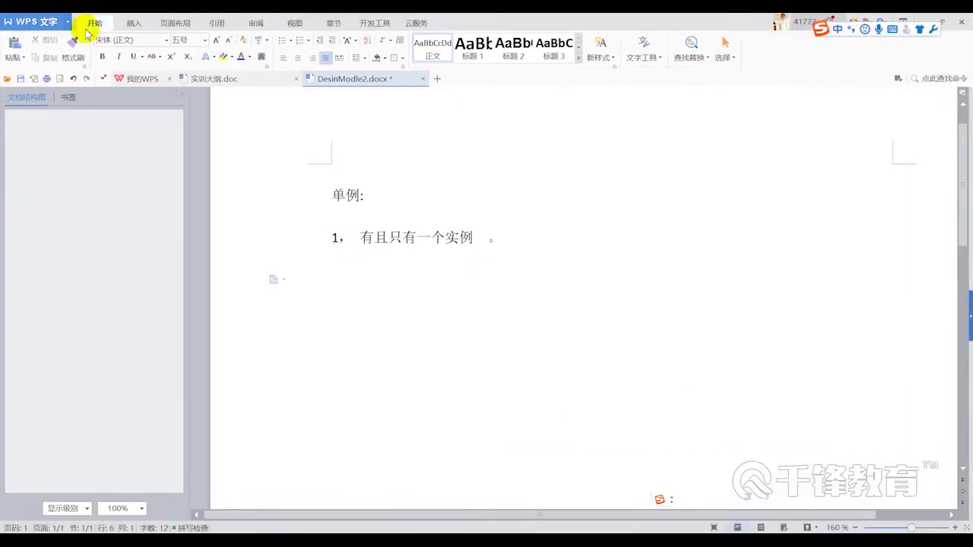
Draw a rounded rectangle below the list item in DesinModle2.docx
click(131, 22)
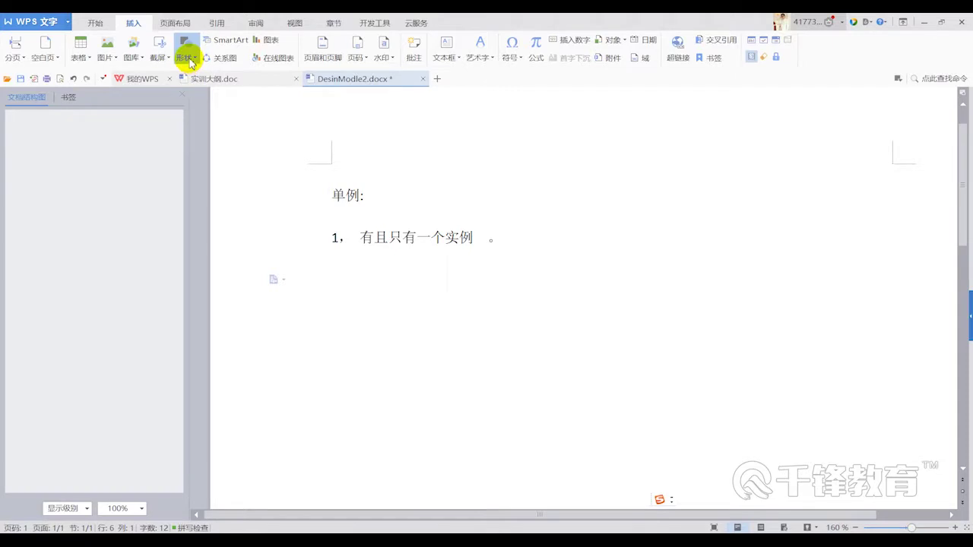
click(190, 62)
click(200, 221)
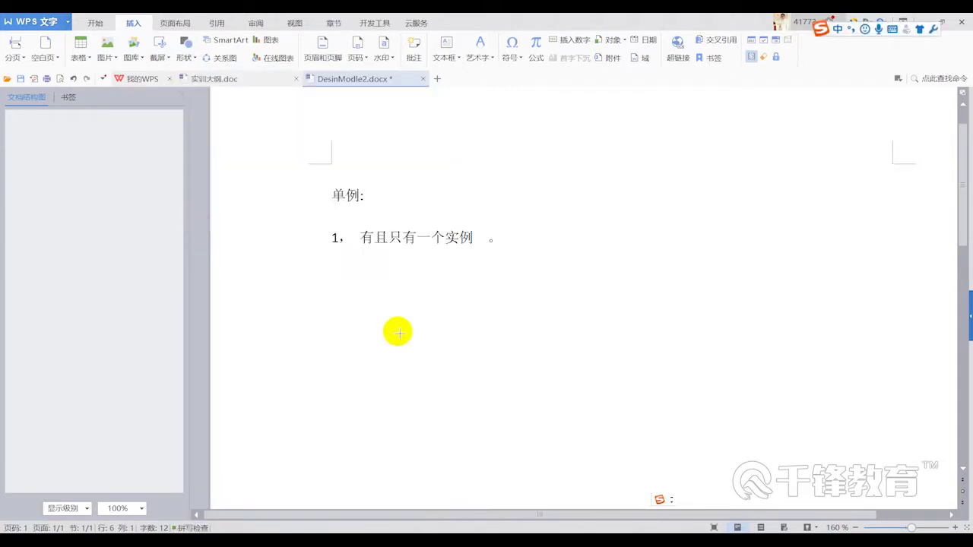
drag(319, 303, 570, 375)
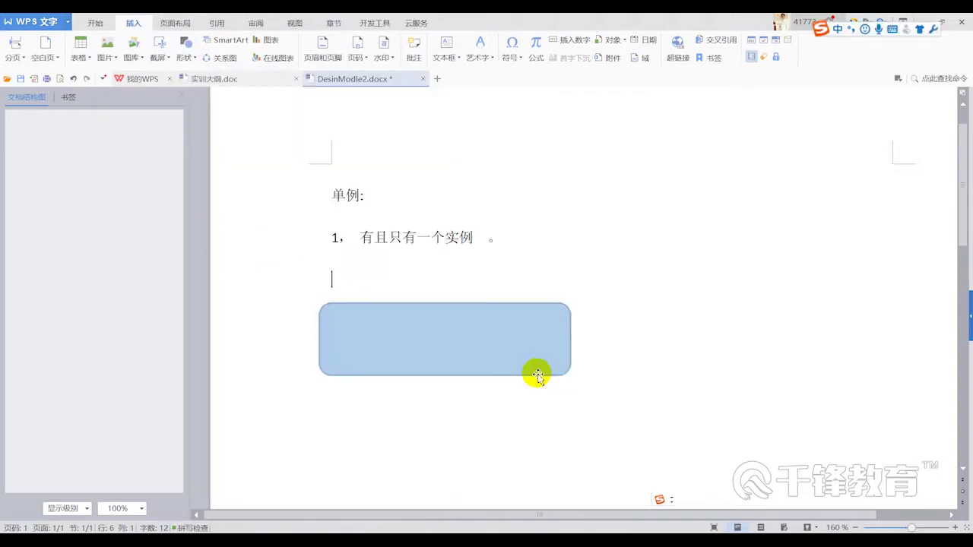
right_click(459, 328)
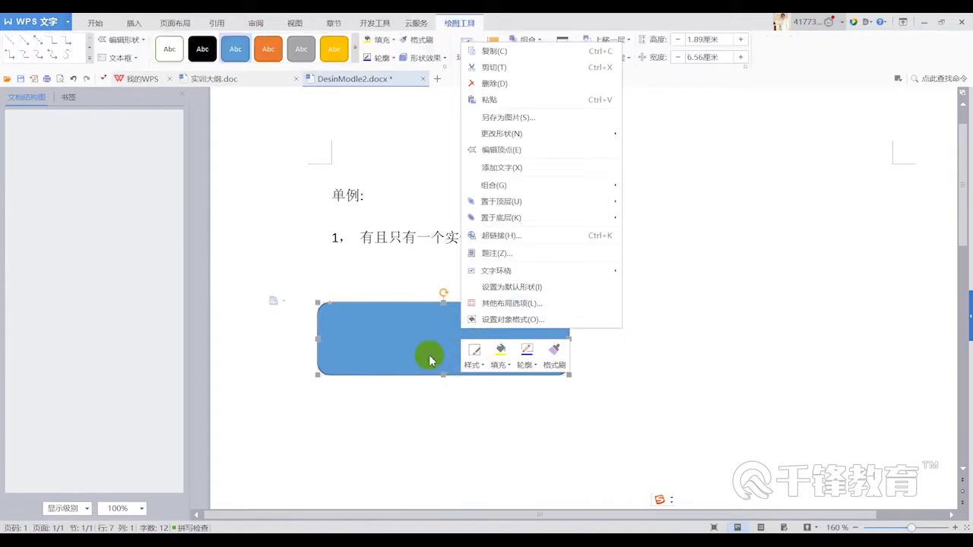
click(429, 360)
Draw a tall rounded rectangle lower on the page
click(89, 57)
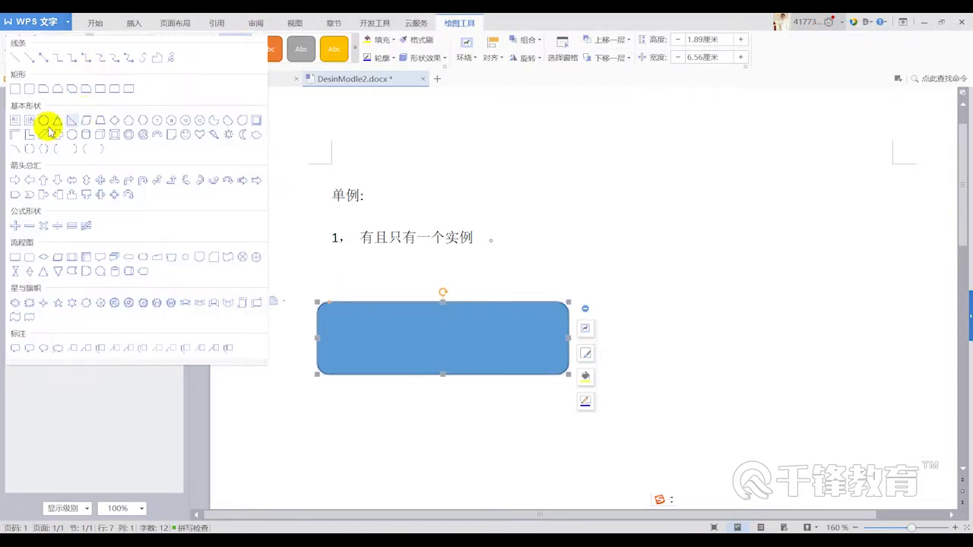
click(15, 89)
scroll(574, 335, down, 5)
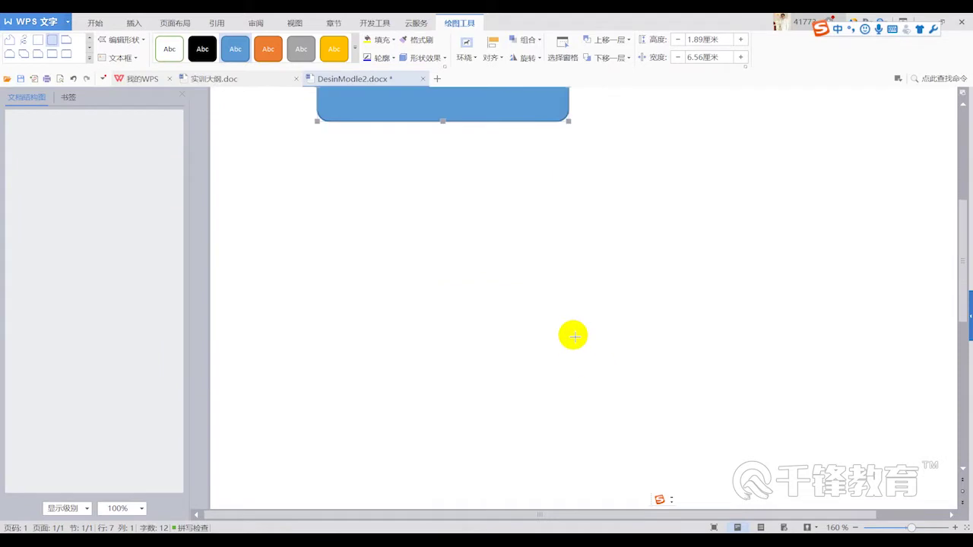
drag(531, 218, 675, 429)
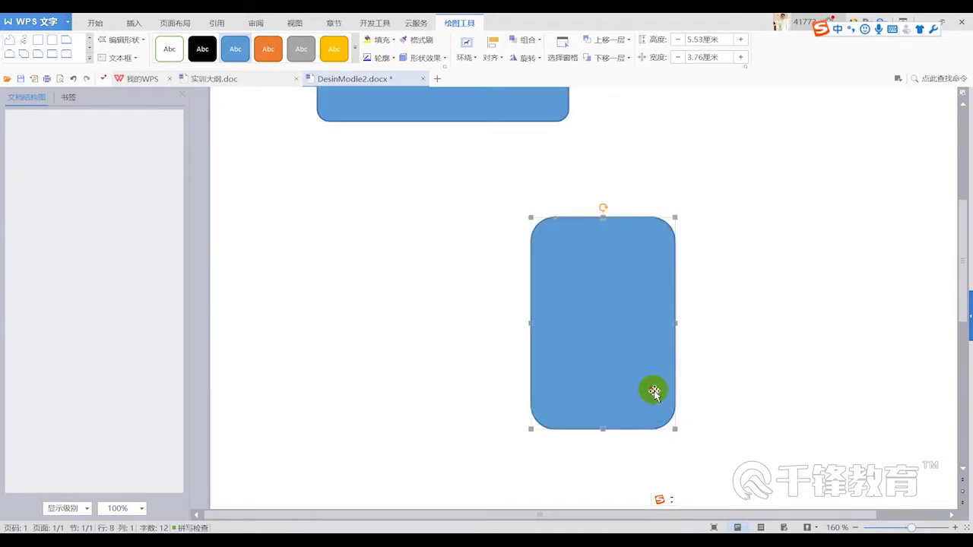
drag(654, 393, 664, 386)
Draw a wide rounded rectangle crossing the top of the tall one
click(213, 79)
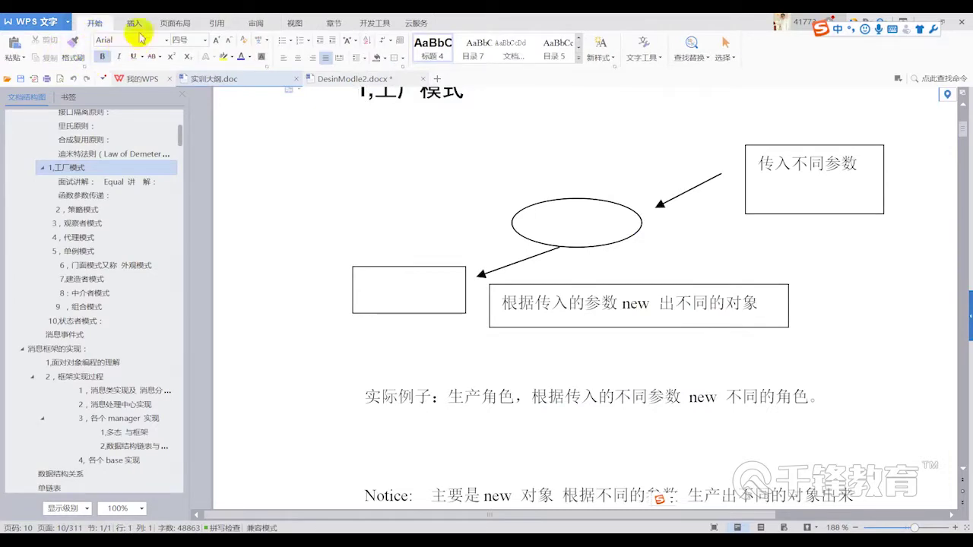
click(321, 79)
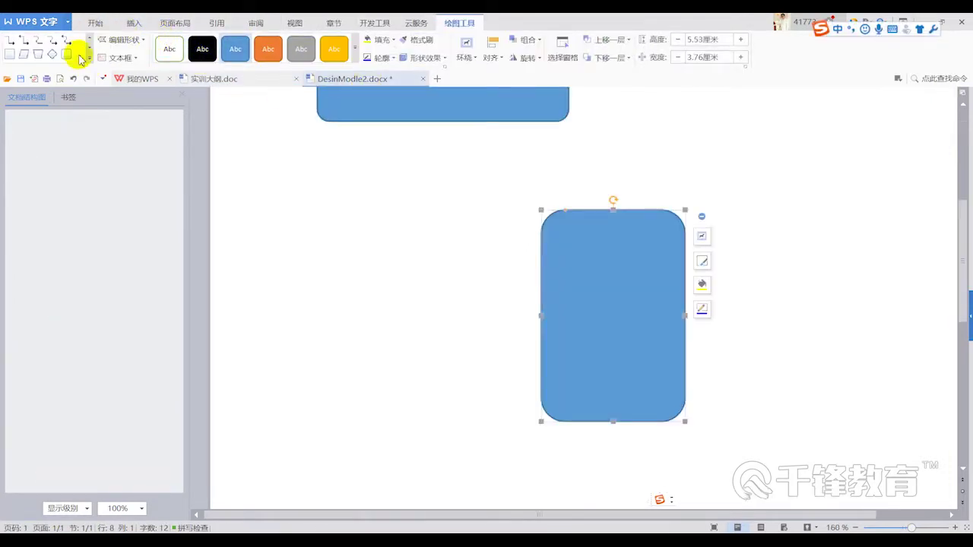
click(90, 57)
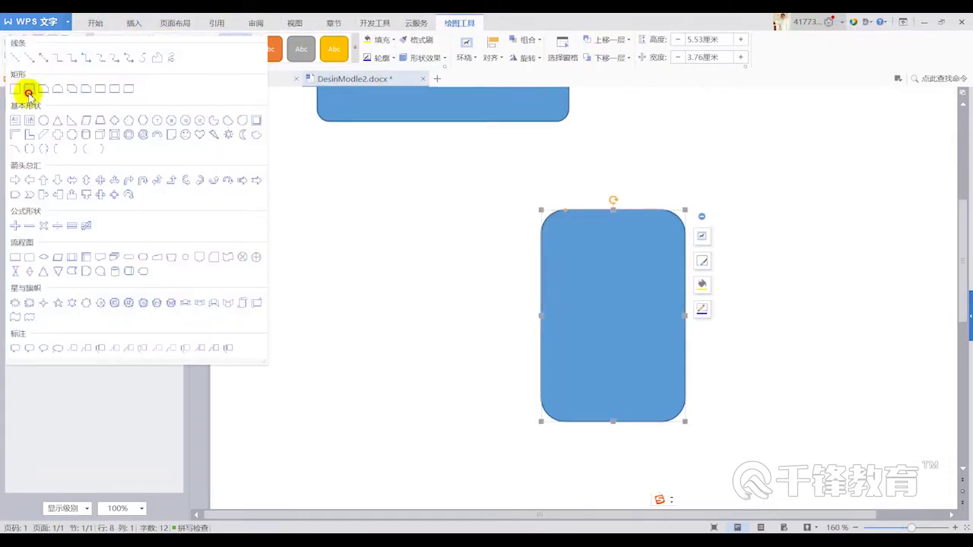
click(28, 92)
drag(491, 222, 758, 302)
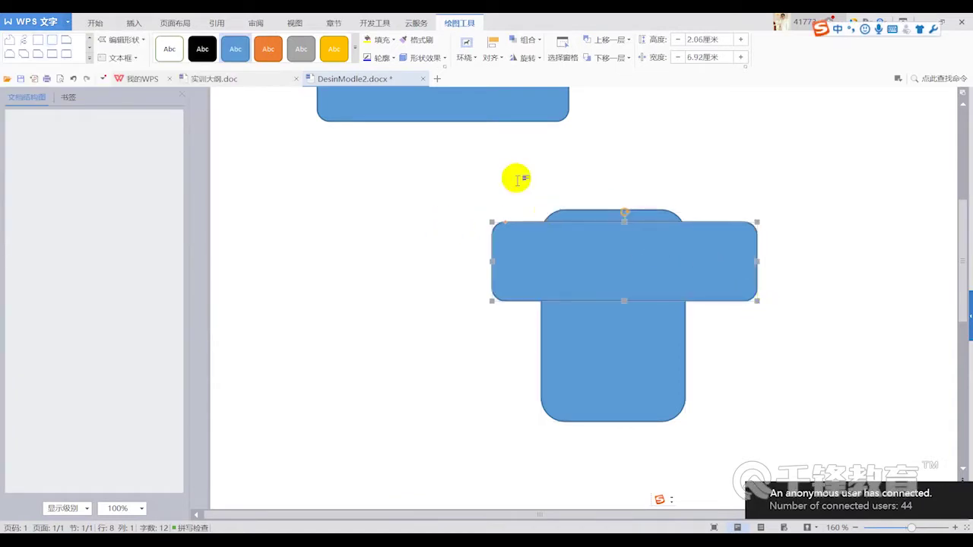
scroll(494, 160, up, 1)
right_click(467, 135)
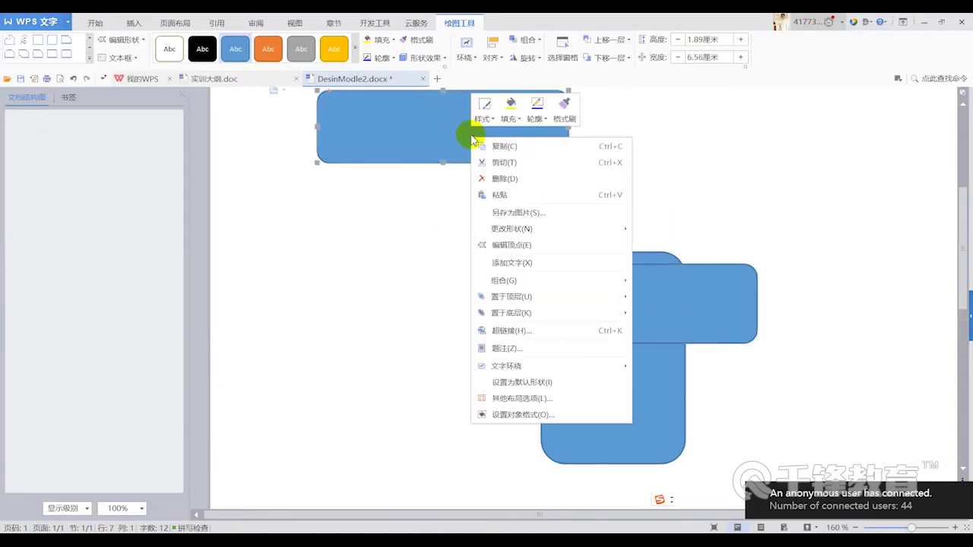
Type 'Class static const' in the top rounded box and start a second line for 'Int age'
click(535, 262)
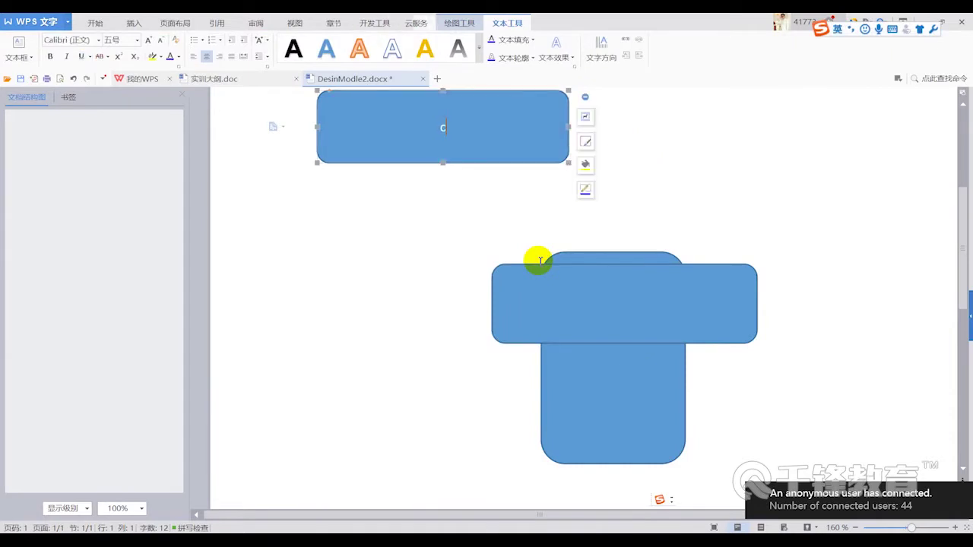
text(lass)
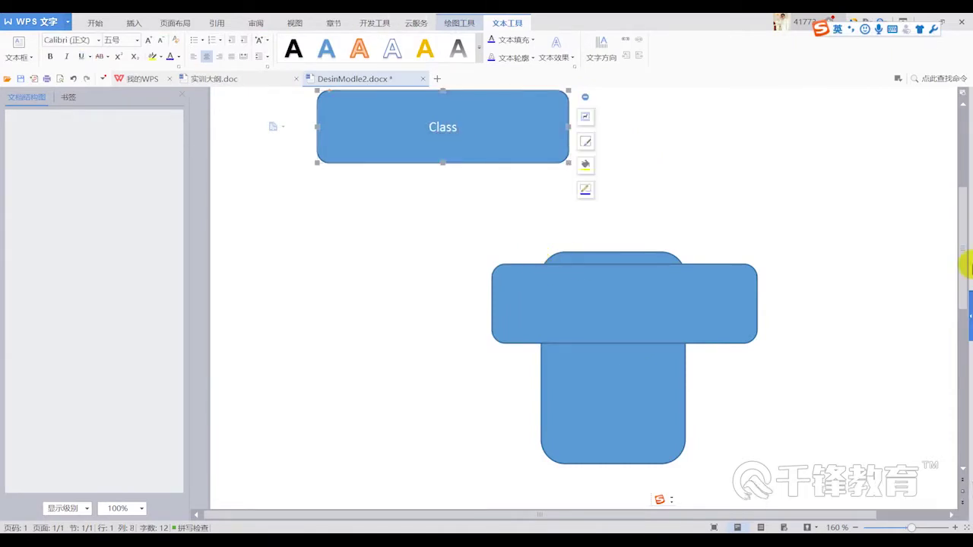
scroll(946, 278, up, 3)
scroll(909, 287, down, 1)
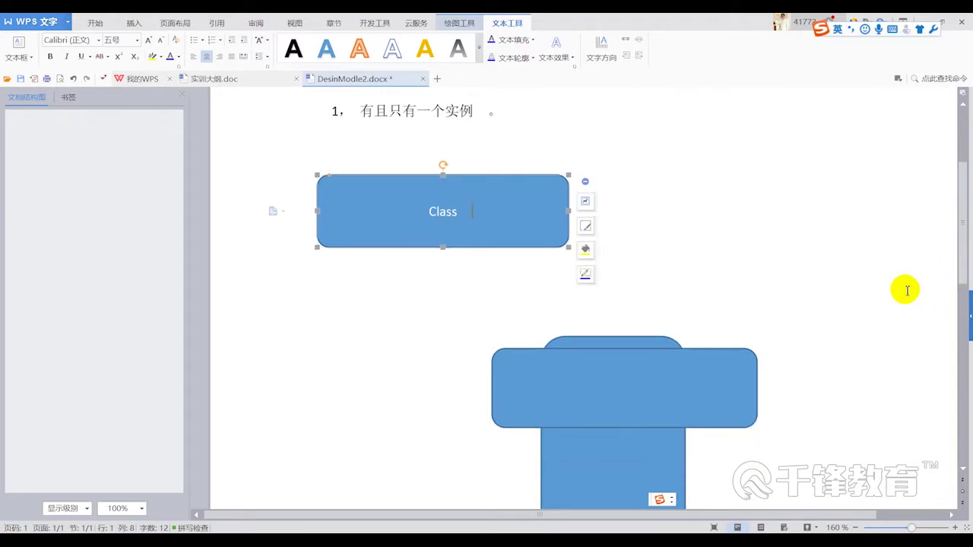
text(cic)
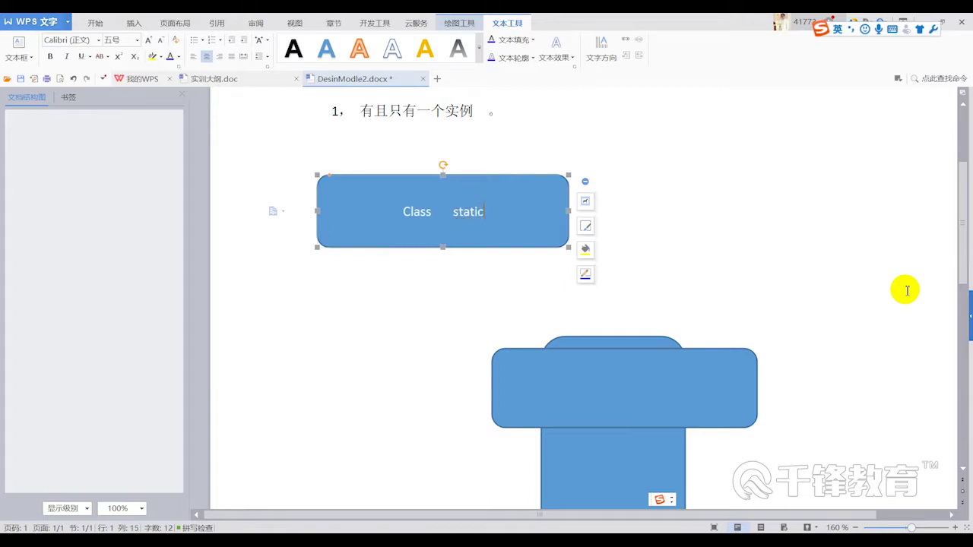
text( const)
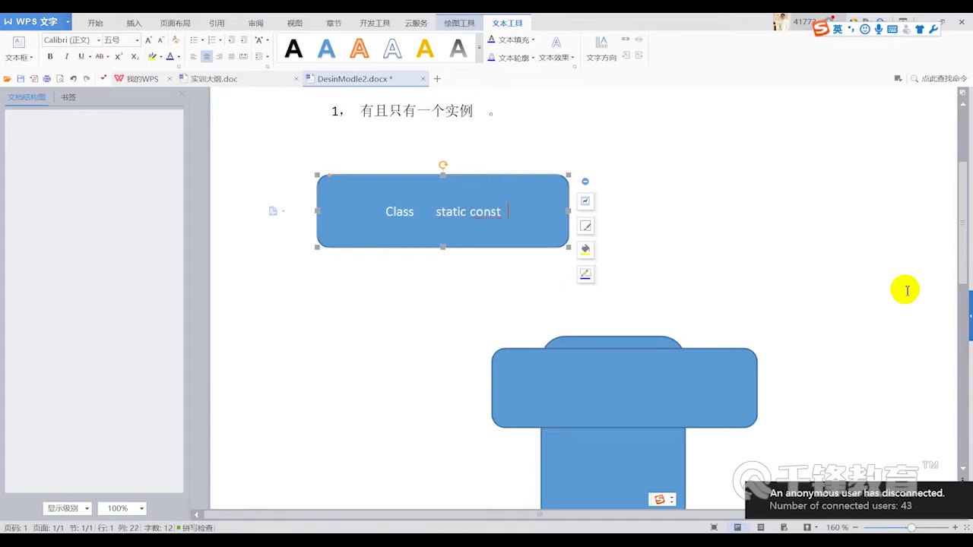
key(Return)
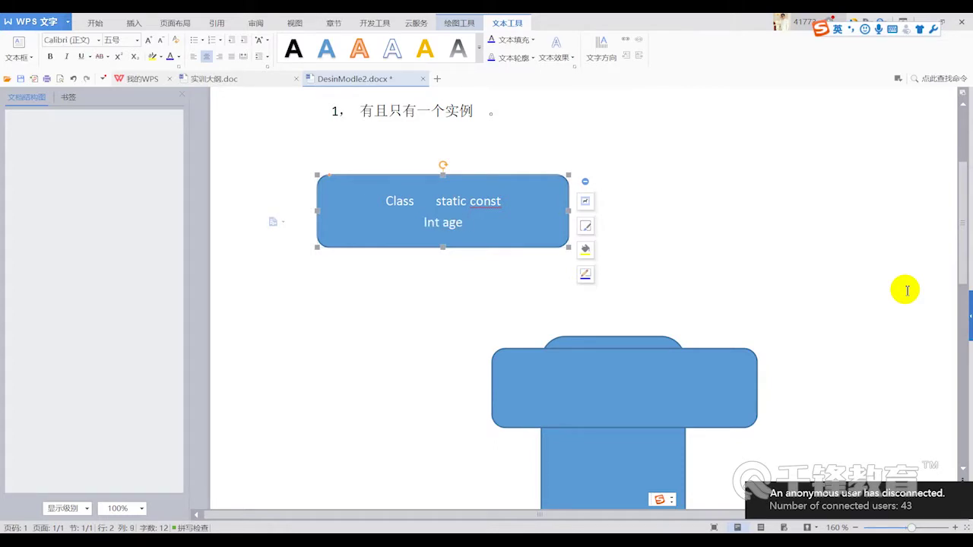
scroll(948, 306, down, 1)
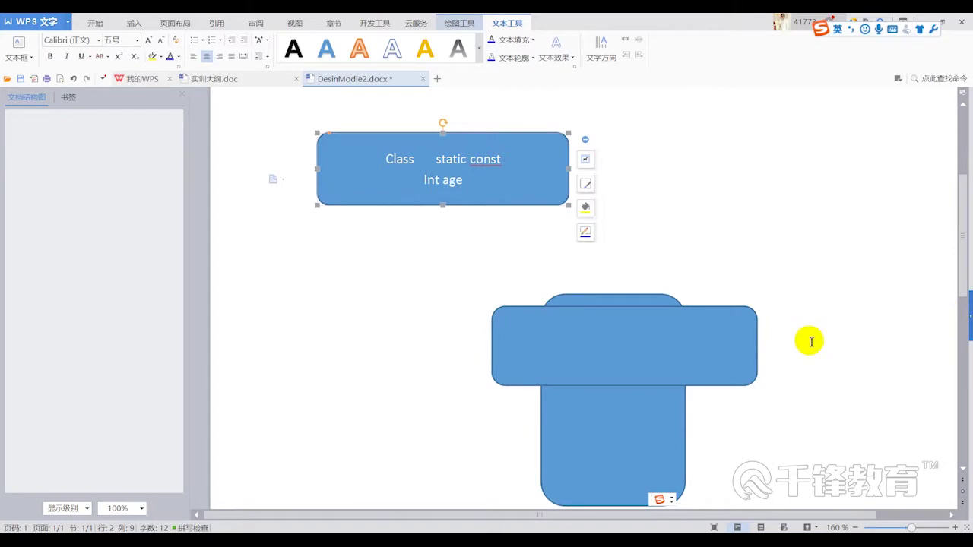
Add the text 'Age' to the wide bar of the T-shape
click(646, 359)
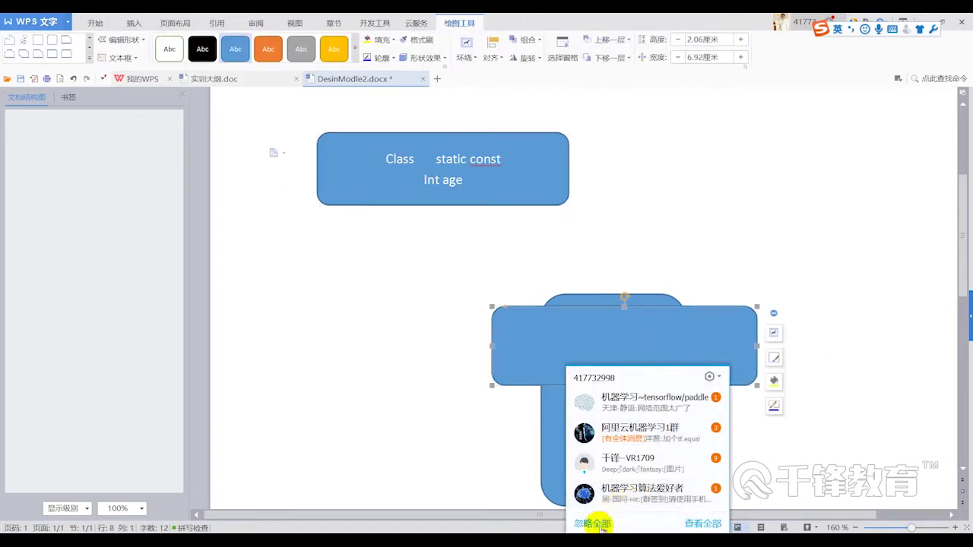
right_click(638, 346)
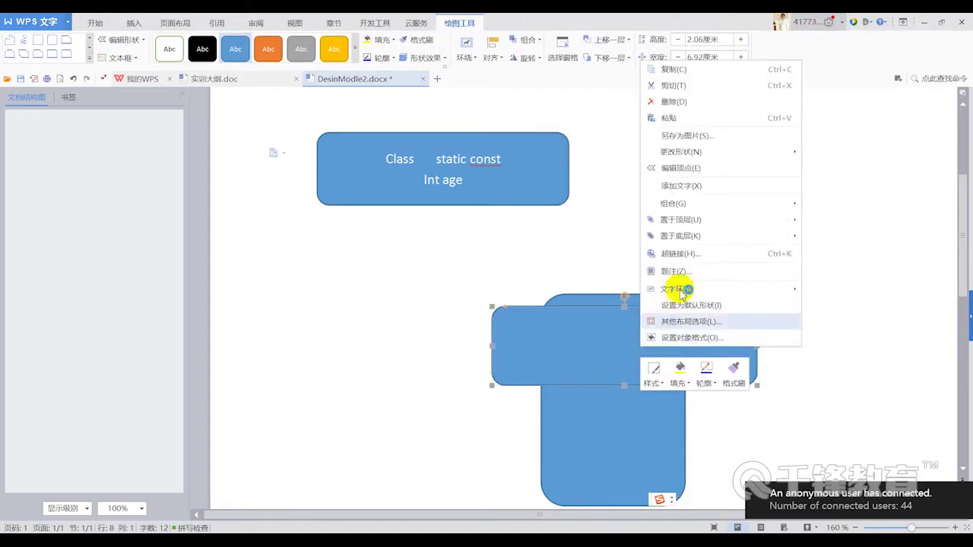
click(707, 186)
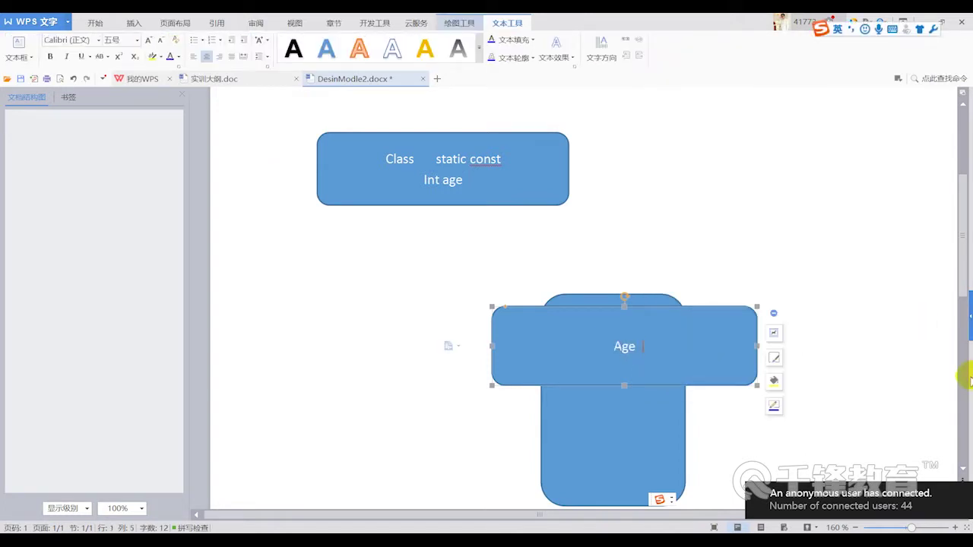
scroll(930, 452, down, 1)
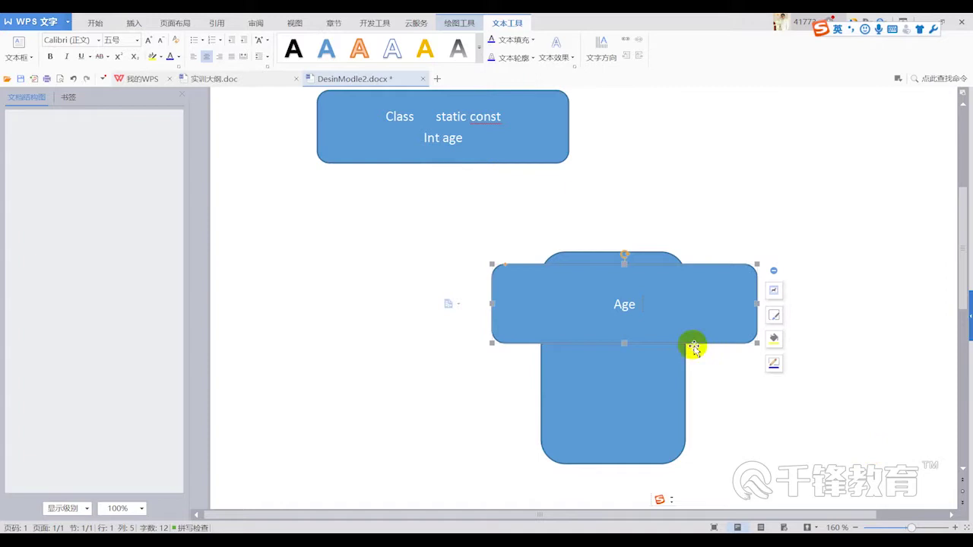
Dismiss the Windows firewall alert and Ctrl-drag a copy of the Age bar just below the original
click(591, 424)
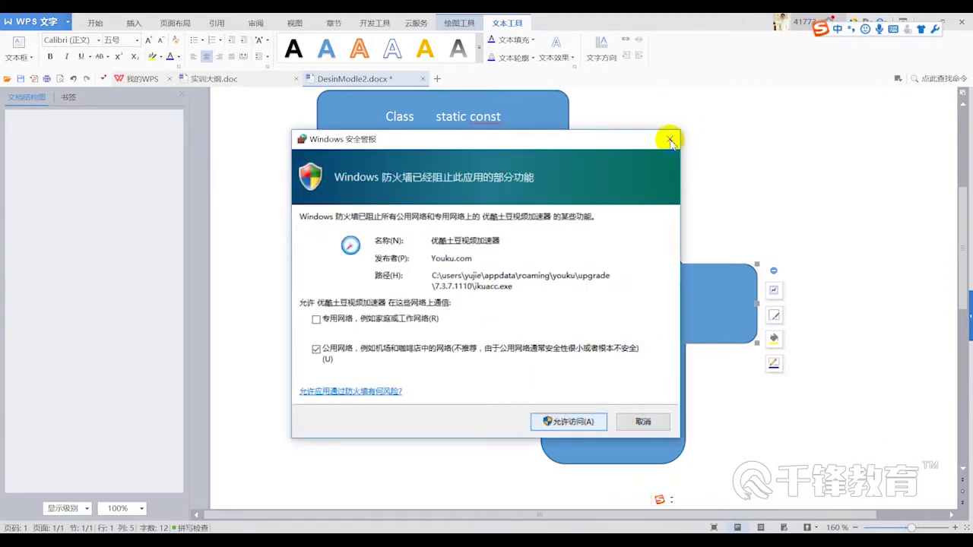
click(577, 424)
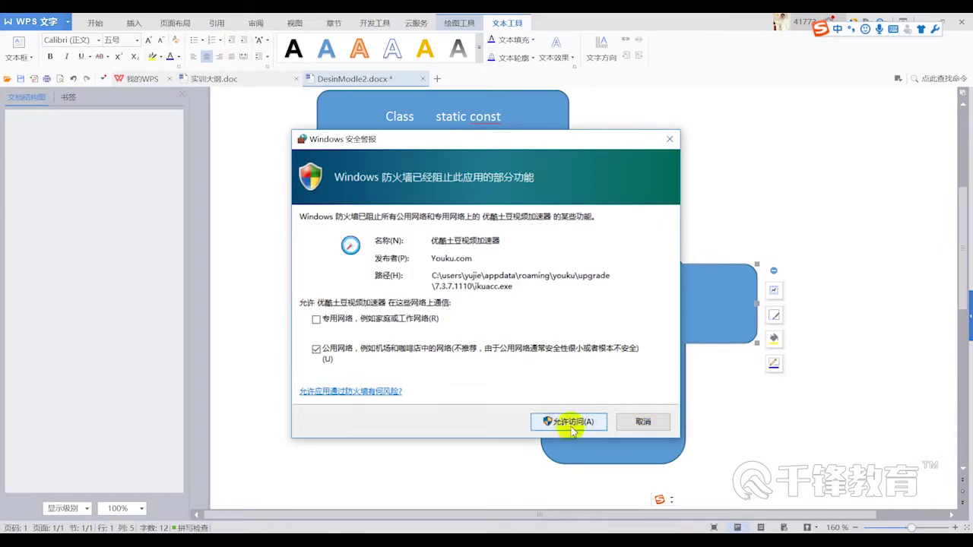
click(812, 401)
click(670, 139)
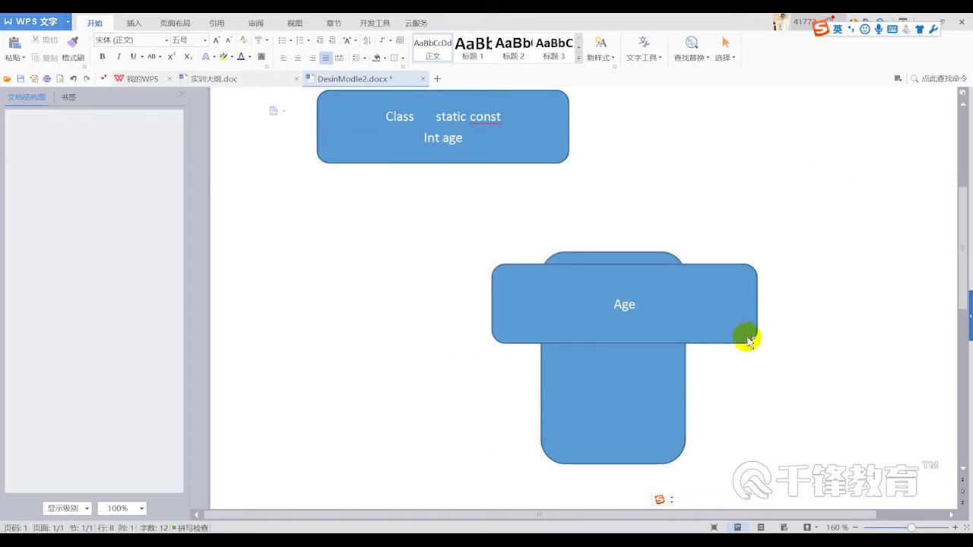
ctrl+drag(749, 340, 736, 443)
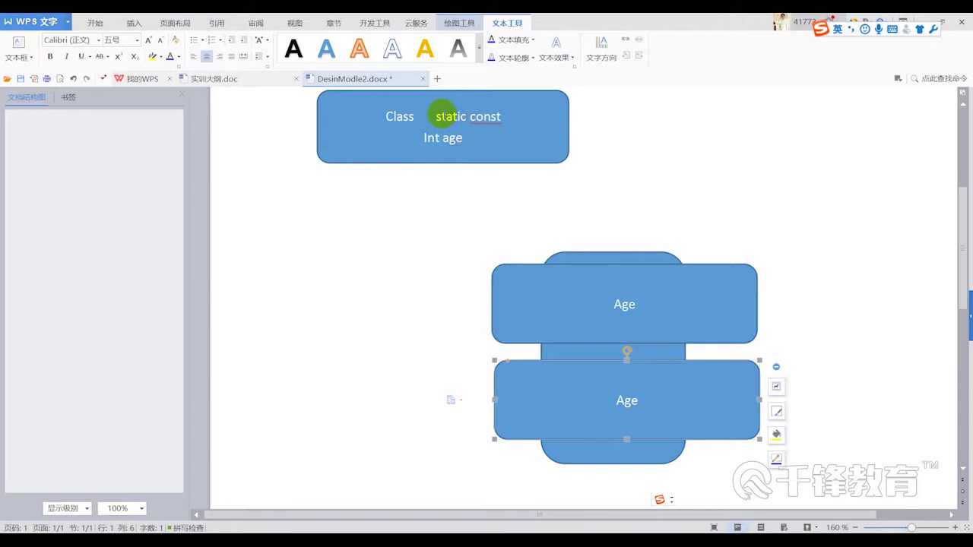
Select the 'Class static const' line in the top box and compare the upper and lower Age boxes
drag(437, 116, 512, 122)
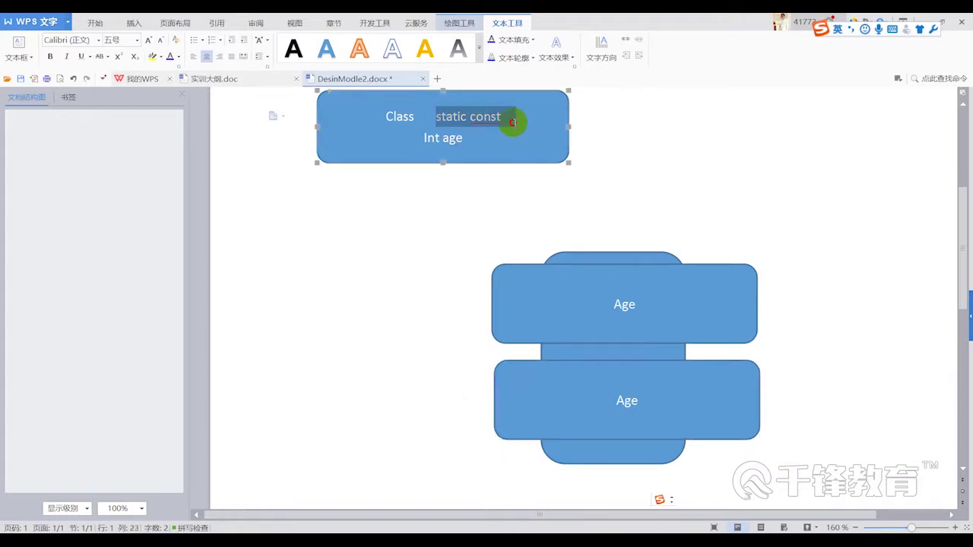
scroll(515, 122, up, 2)
click(537, 202)
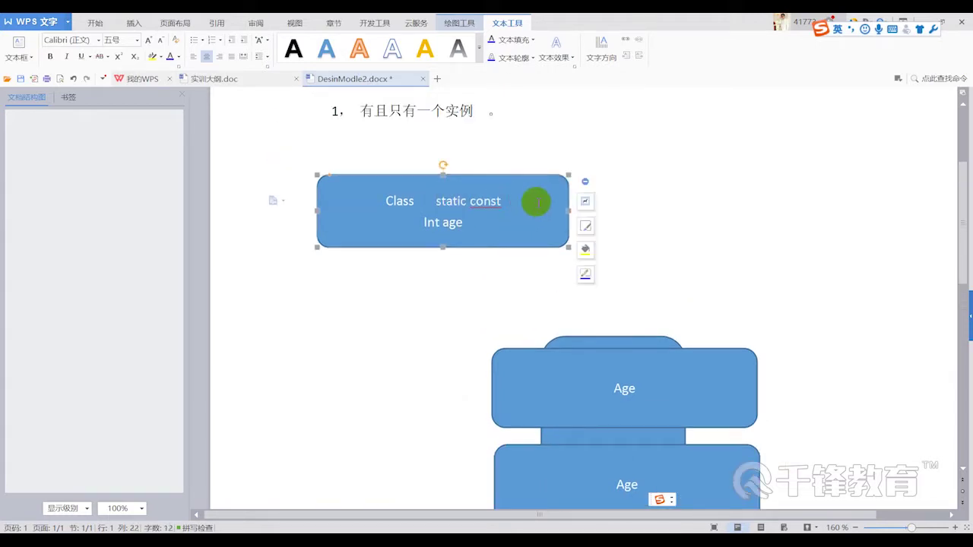
drag(532, 206, 367, 209)
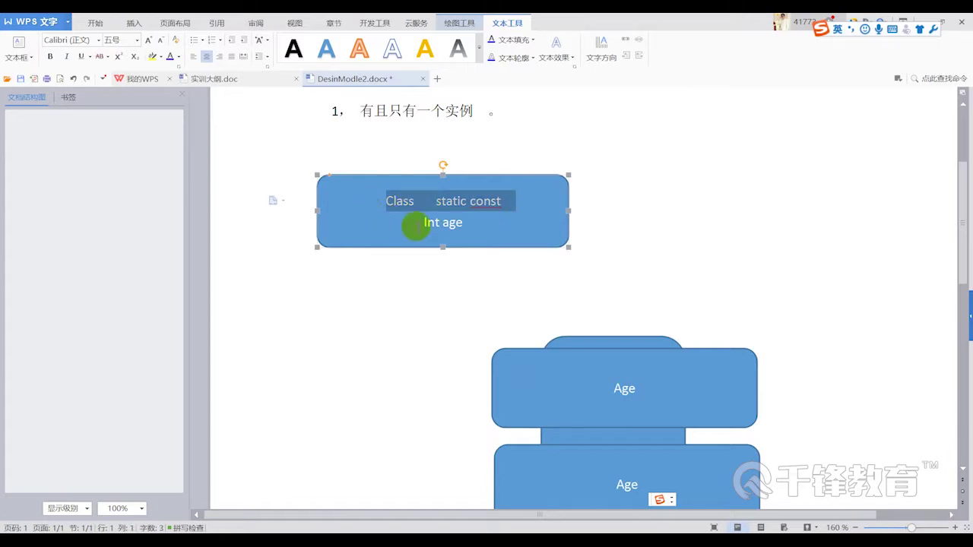
scroll(489, 246, down, 2)
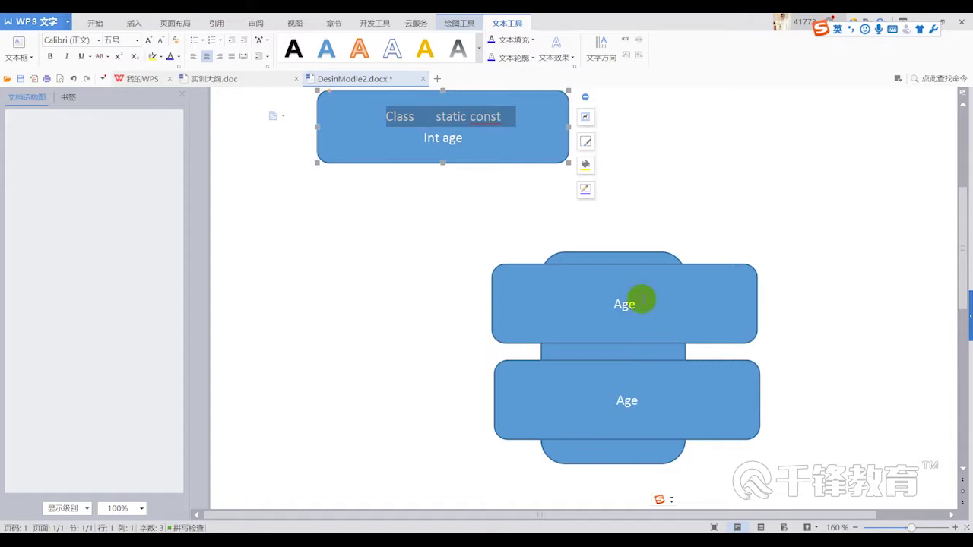
click(654, 327)
scroll(669, 334, down, 1)
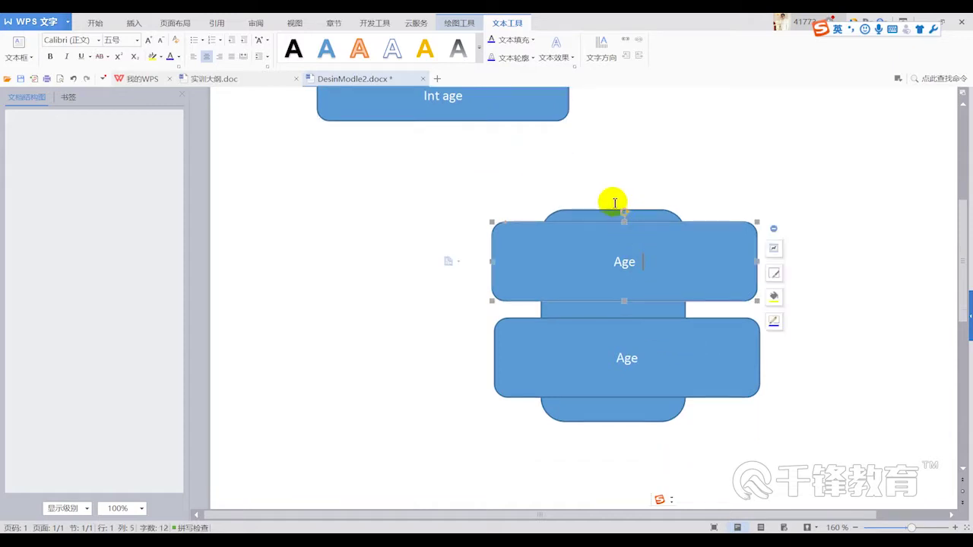
click(698, 389)
click(689, 267)
click(707, 344)
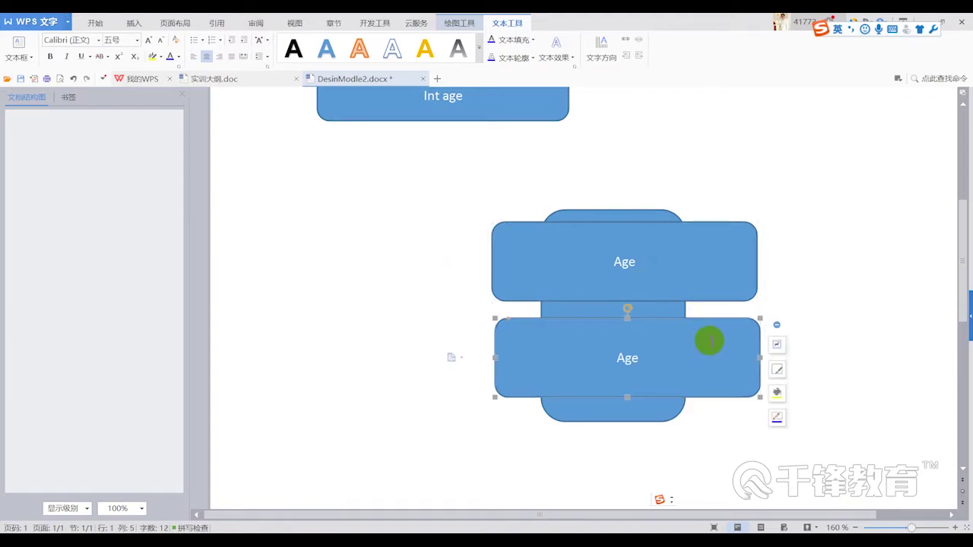
scroll(708, 339, down, 2)
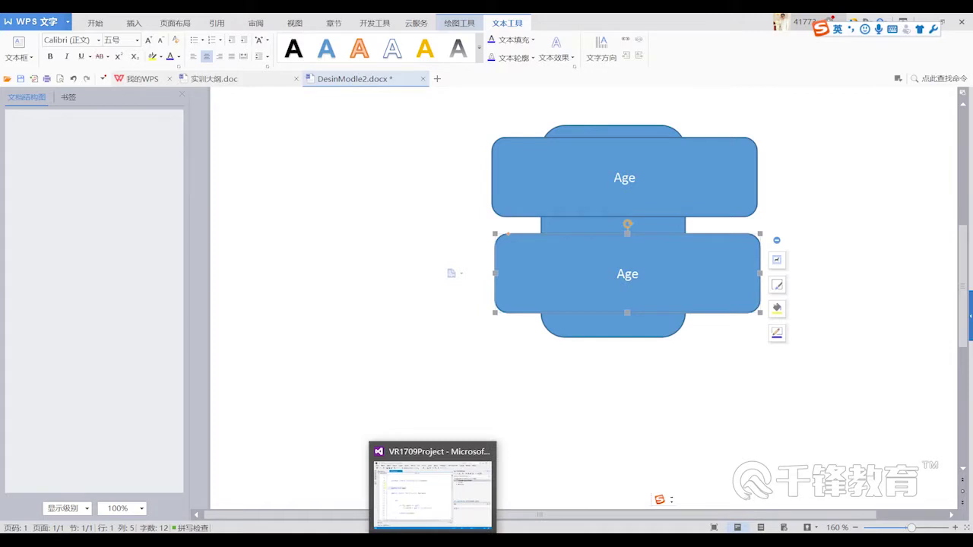
Check the line 'public int age;' in Visual Studio, then return to the restored WPS window
click(443, 471)
click(676, 332)
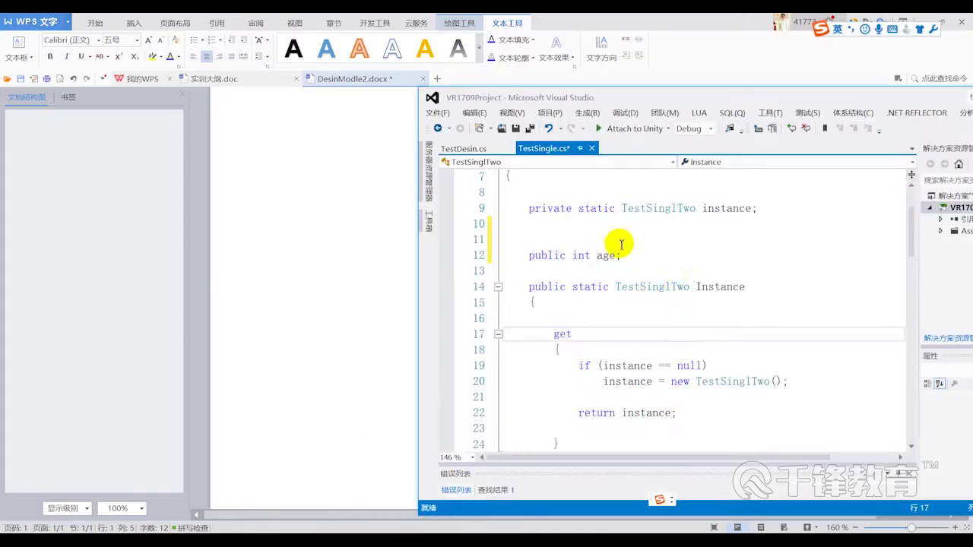
drag(621, 255, 523, 254)
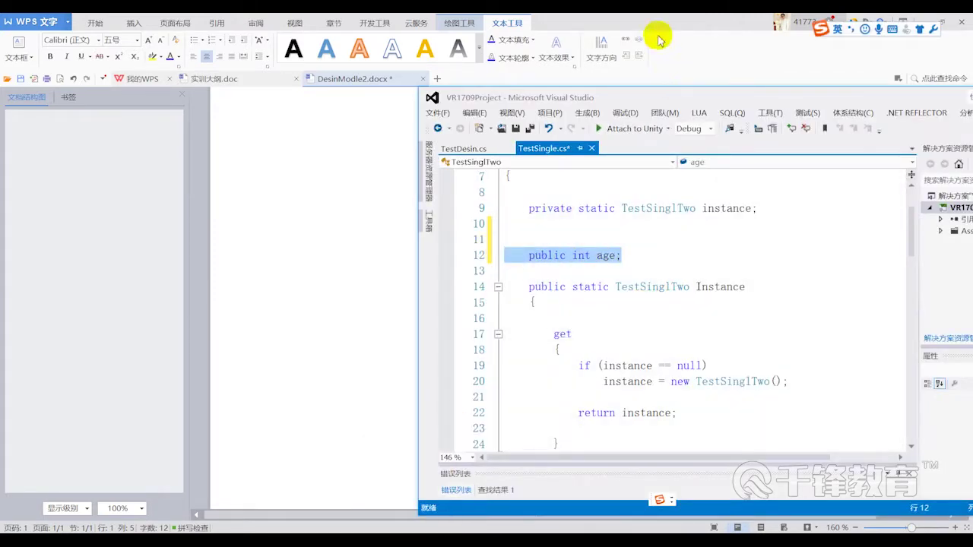
double_click(659, 29)
scroll(651, 220, up, 1)
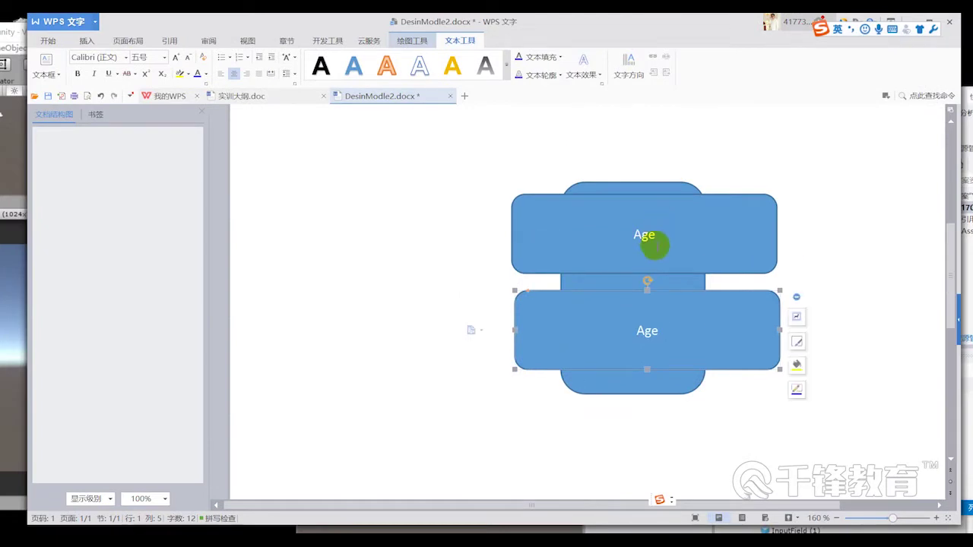
Switch to the 实训大纲.doc tab to read its 工厂模式 notes and parameter diagram
scroll(600, 207, up, 3)
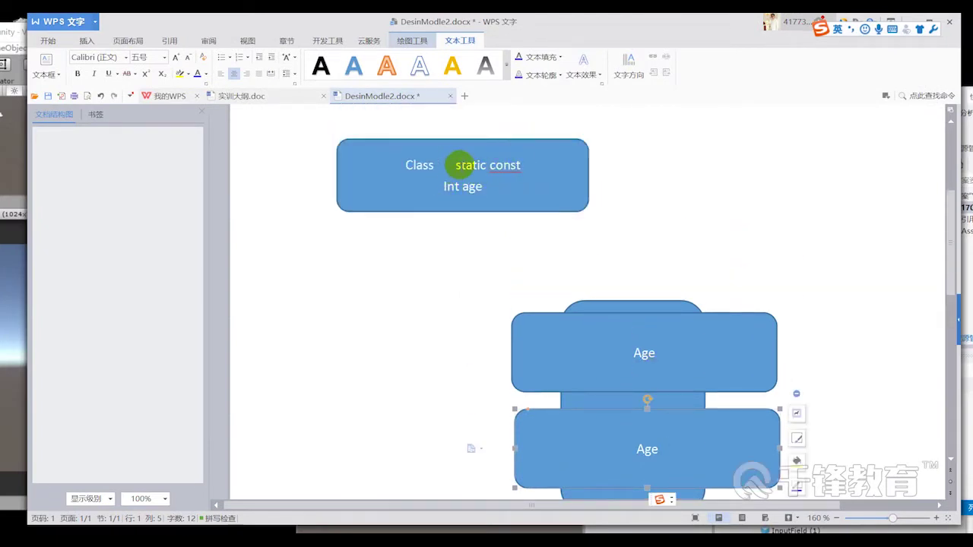
click(515, 206)
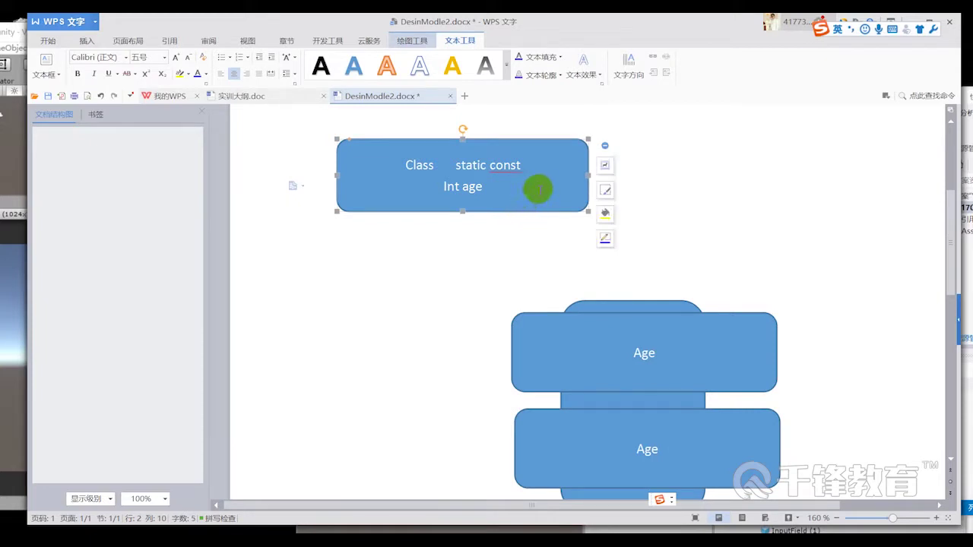
scroll(543, 220, down, 2)
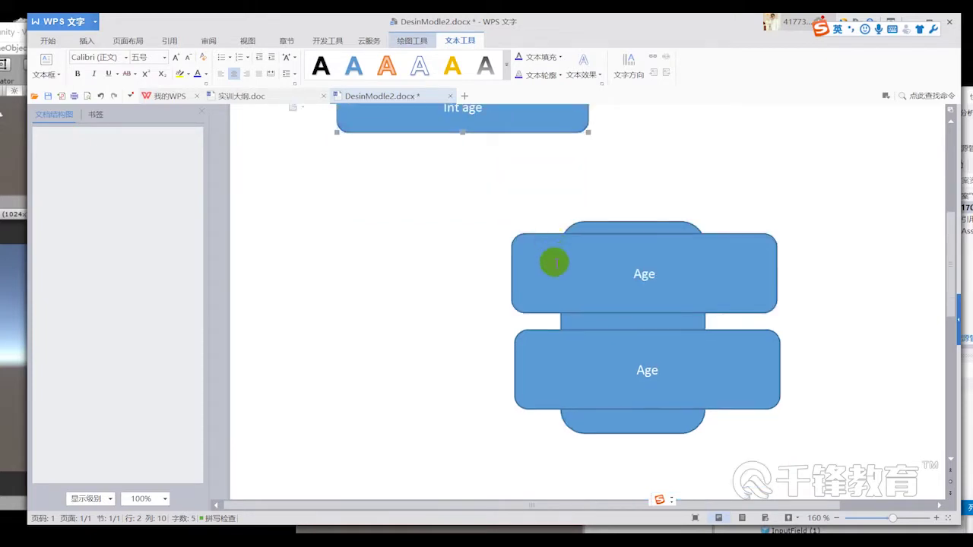
scroll(554, 261, down, 3)
click(395, 382)
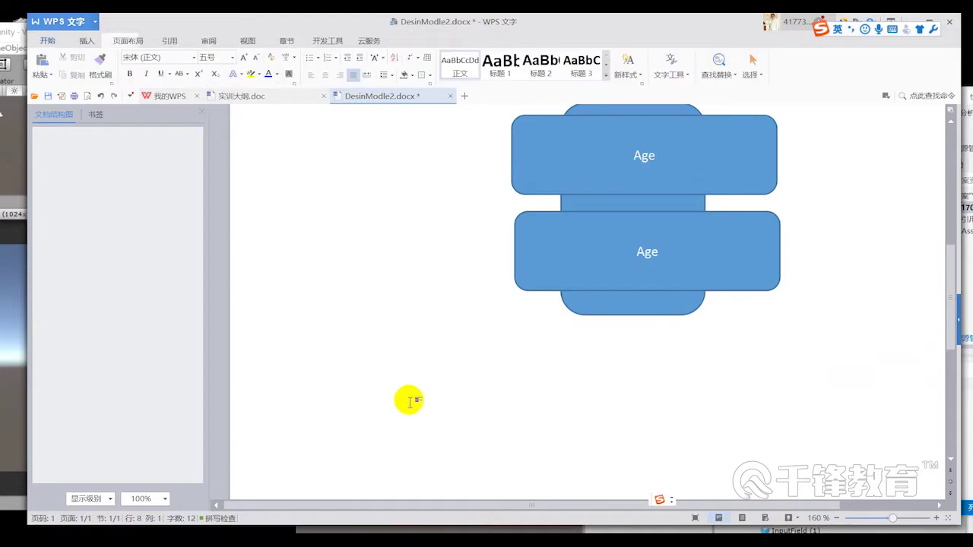
scroll(403, 381, up, 2)
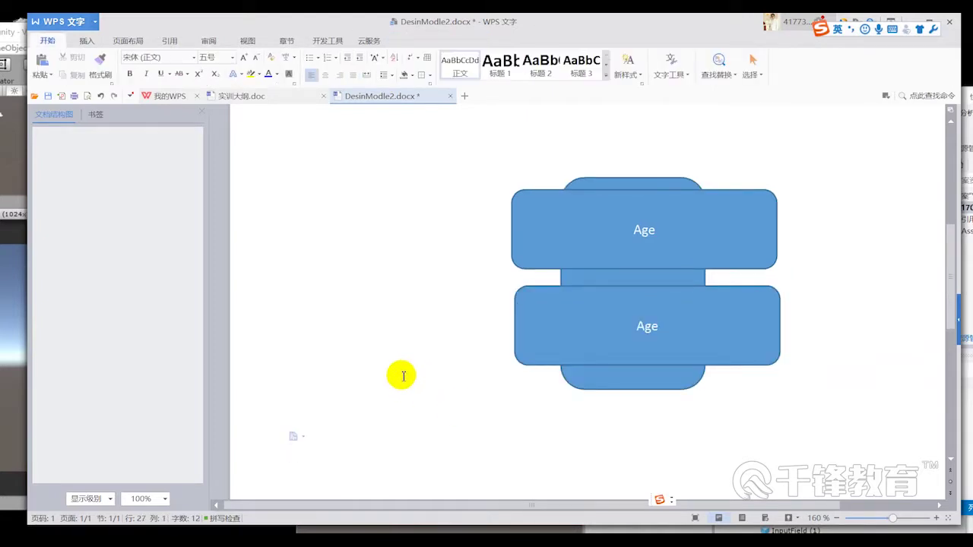
scroll(419, 266, down, 2)
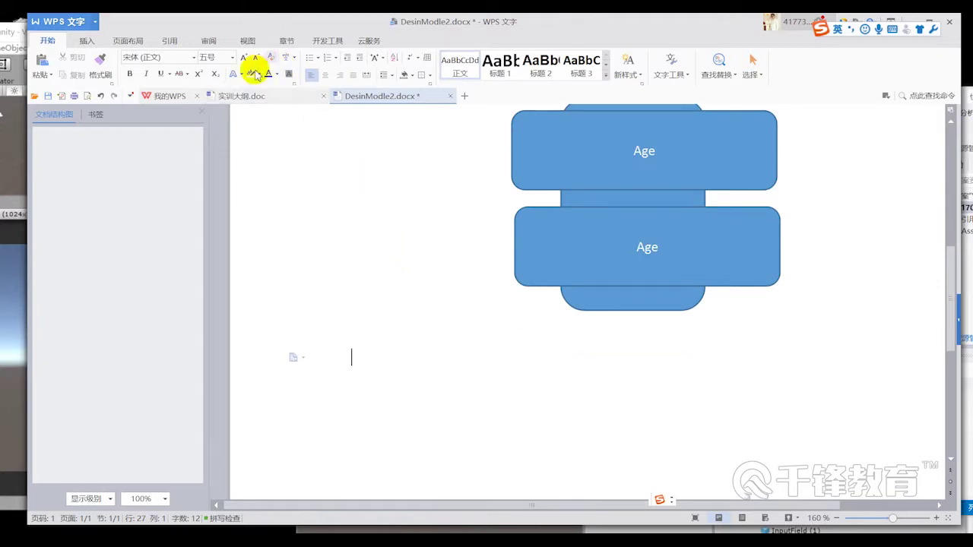
click(247, 99)
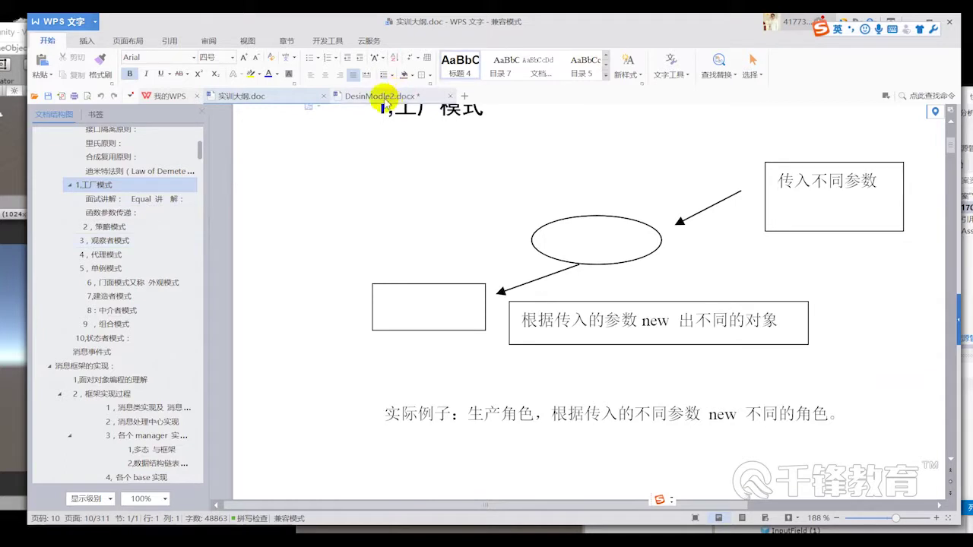
Switch to DesinModle2.docx and type the heading 工厂模式： beneath the two Age bars
click(378, 96)
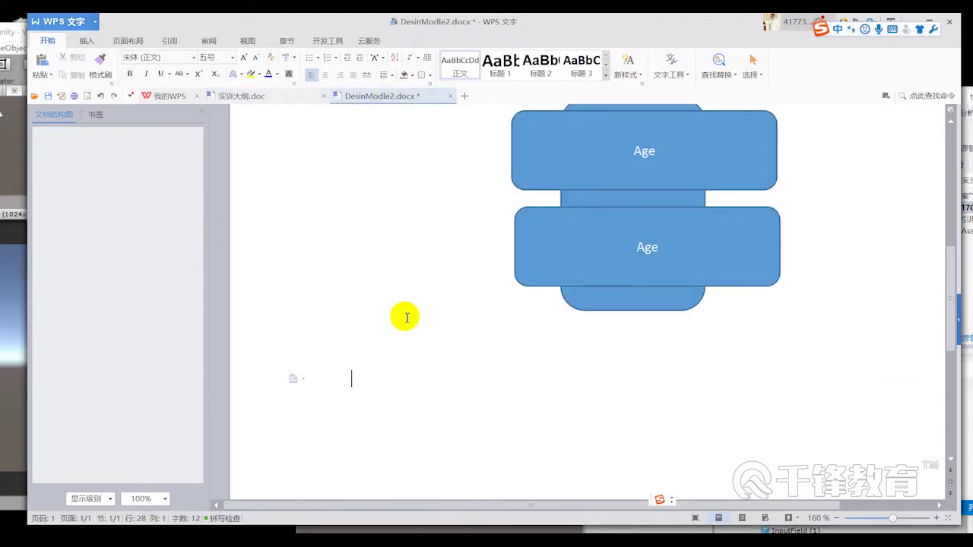
text(gongc)
key(space)
key(BackSpace)
text(gongc)
key(space)
text(moshi)
key(space)
text(:)
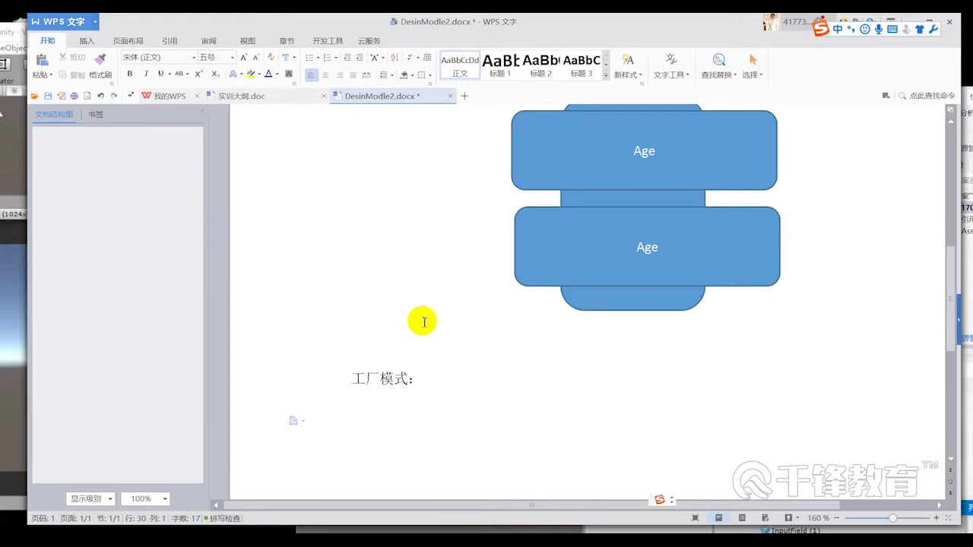
scroll(456, 318, down, 5)
scroll(517, 304, up, 2)
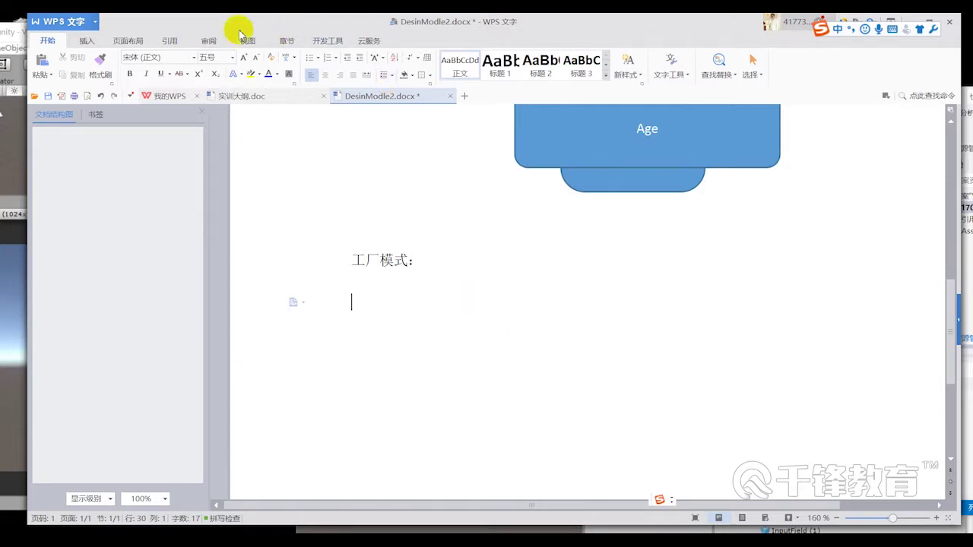
Draw a rounded rectangle below the heading and label it 工厂
click(85, 41)
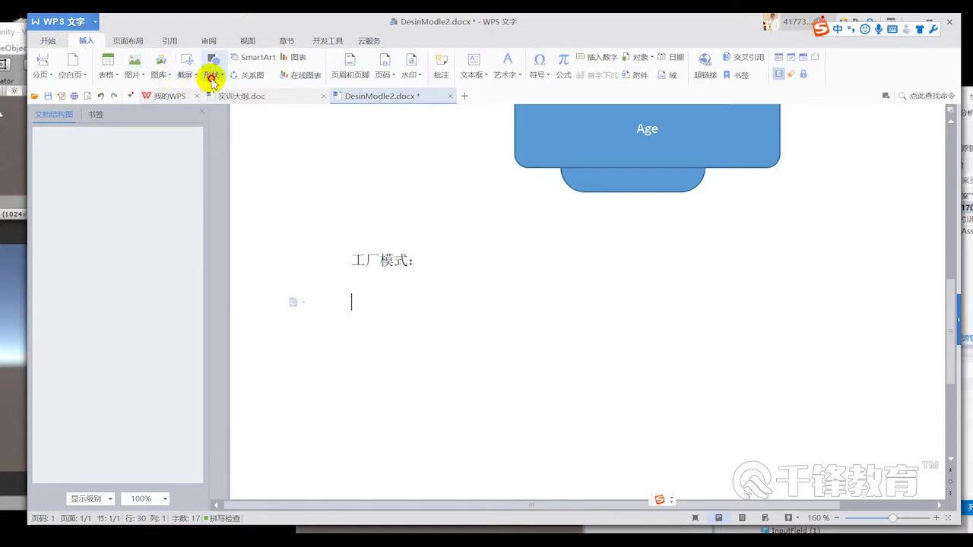
click(211, 66)
click(236, 243)
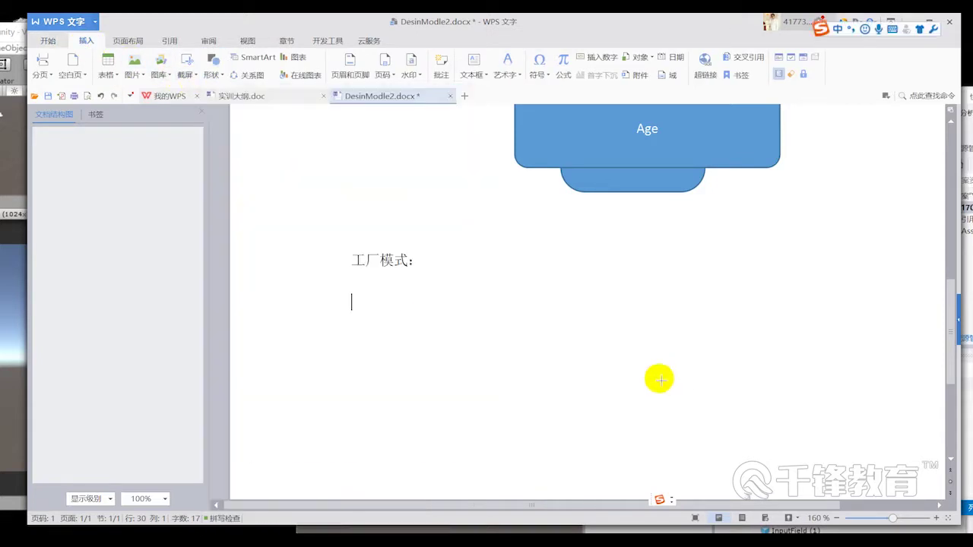
drag(489, 355, 643, 436)
right_click(592, 402)
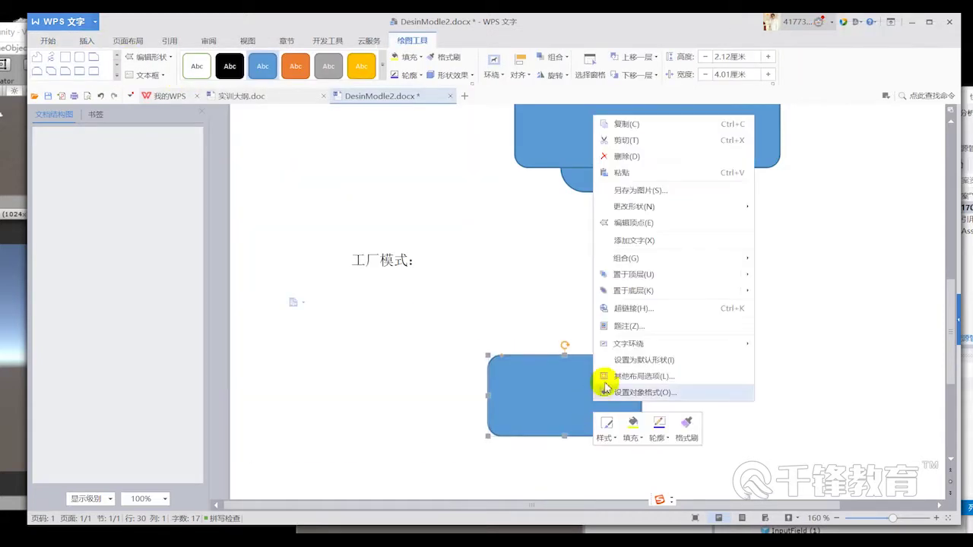
click(675, 243)
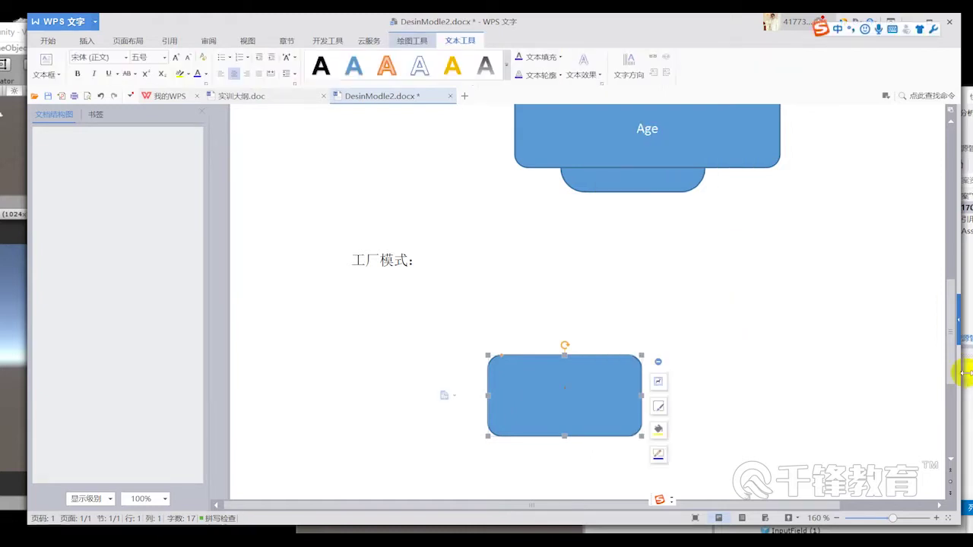
text(工厂)
Draw a plain rectangle to the left of 工厂 and label it 任务
click(85, 40)
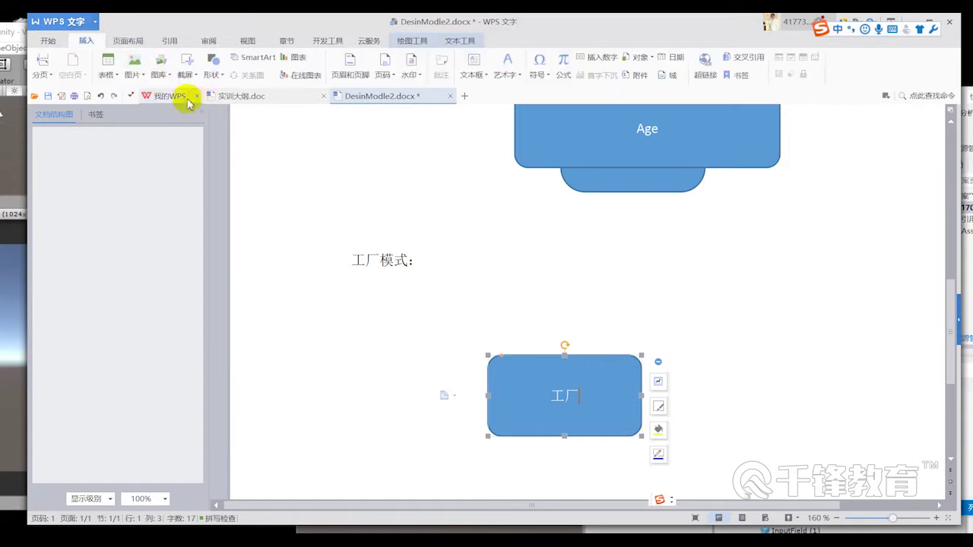
click(216, 76)
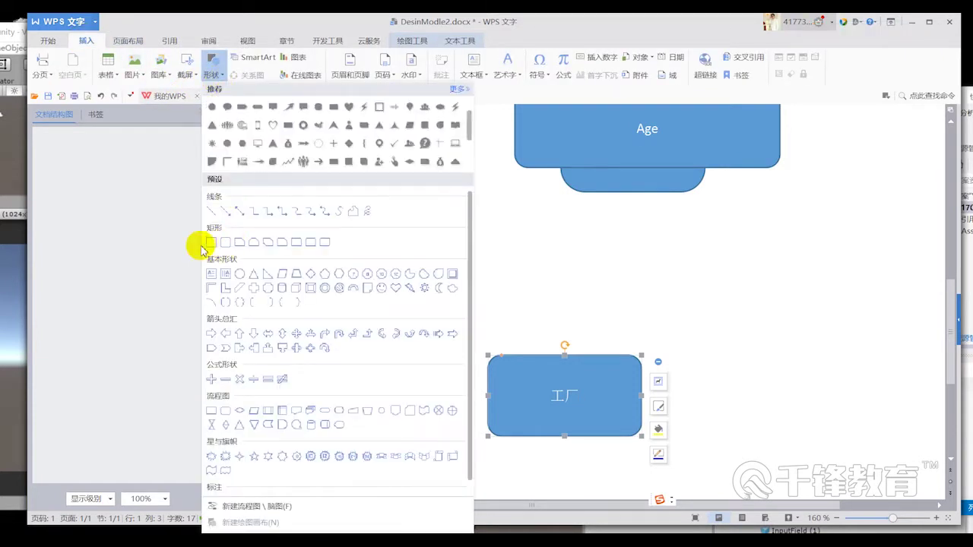
click(210, 245)
drag(293, 308, 428, 381)
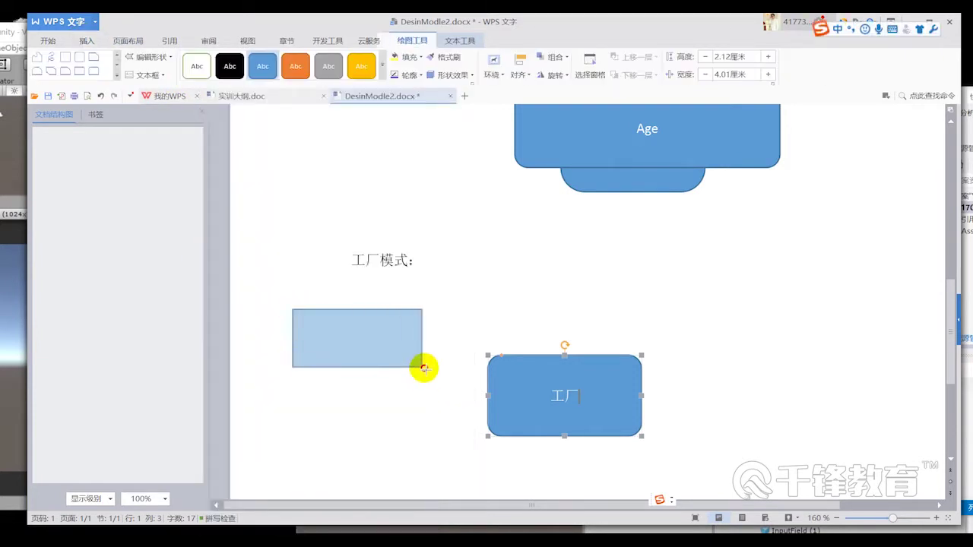
right_click(368, 351)
click(441, 191)
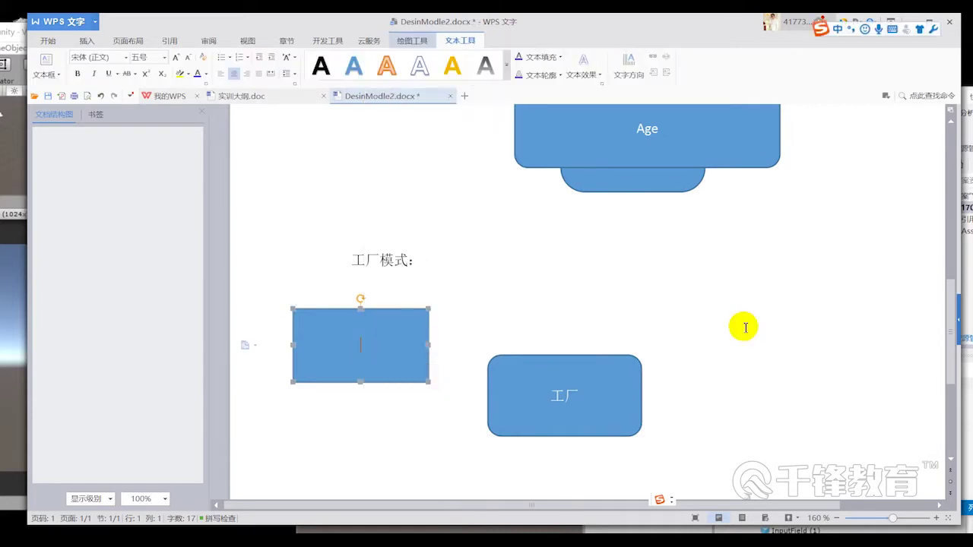
text(renwu)
key(space)
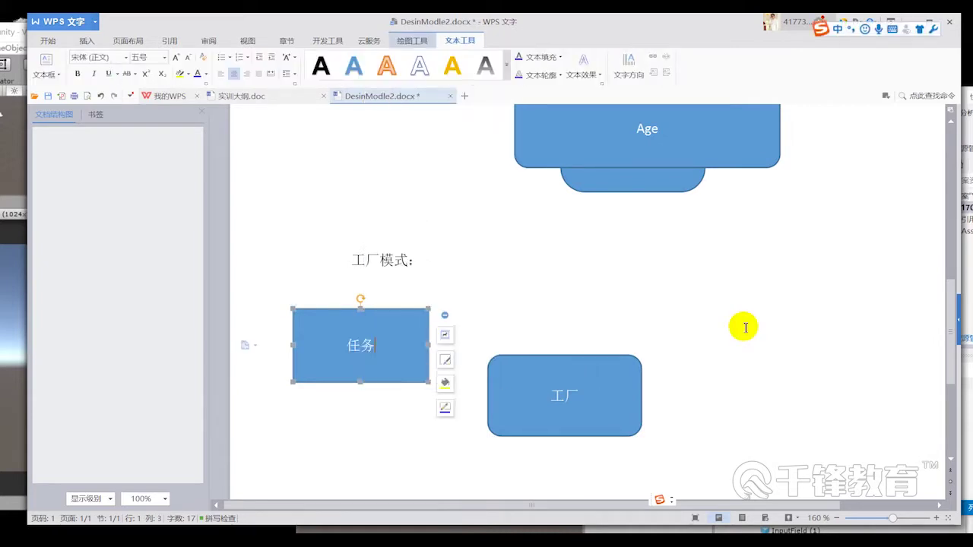
Nudge the 工厂 box right and draw an arrow from 任务 to 工厂
drag(630, 435, 658, 434)
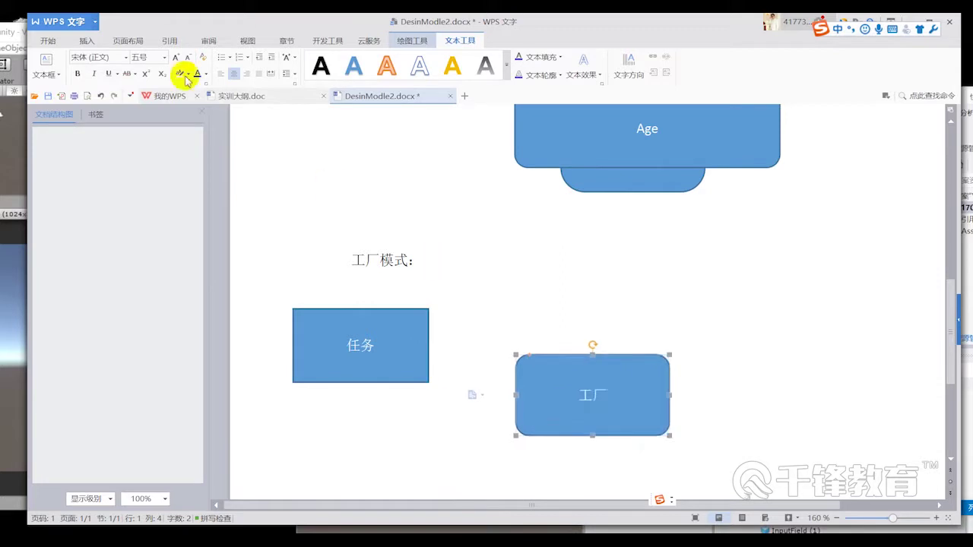
click(86, 43)
click(212, 65)
click(237, 221)
drag(441, 365, 513, 395)
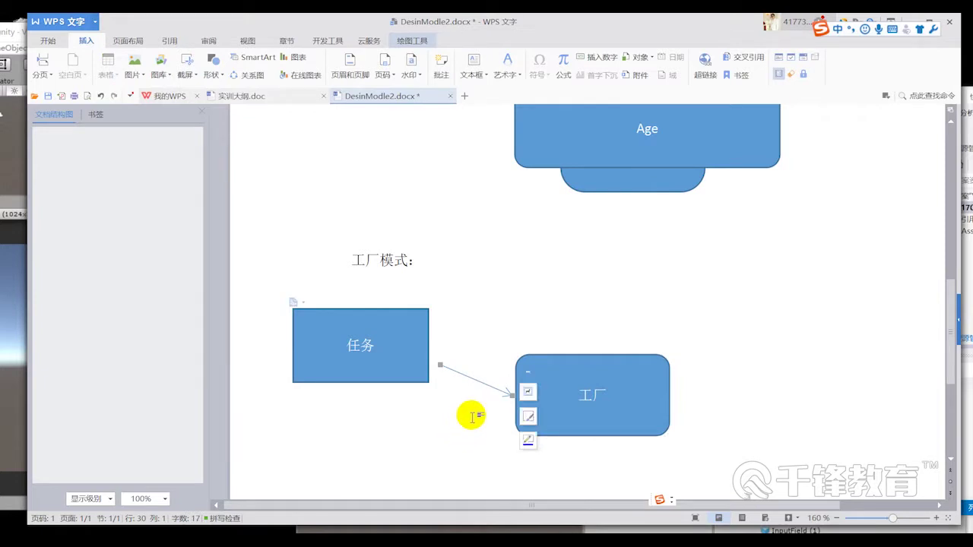
Duplicate the 任务 box to the upper right of 工厂 and relabel the copy 产品
mouse_move(411, 380)
mouse_down()
mouse_move(576, 388)
mouse_move(836, 371)
mouse_up()
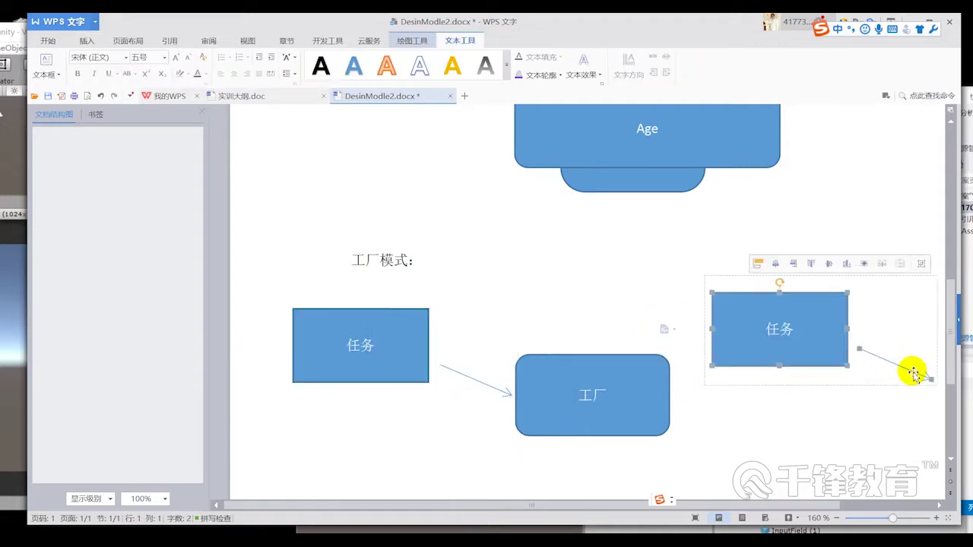
key(ctrl+z)
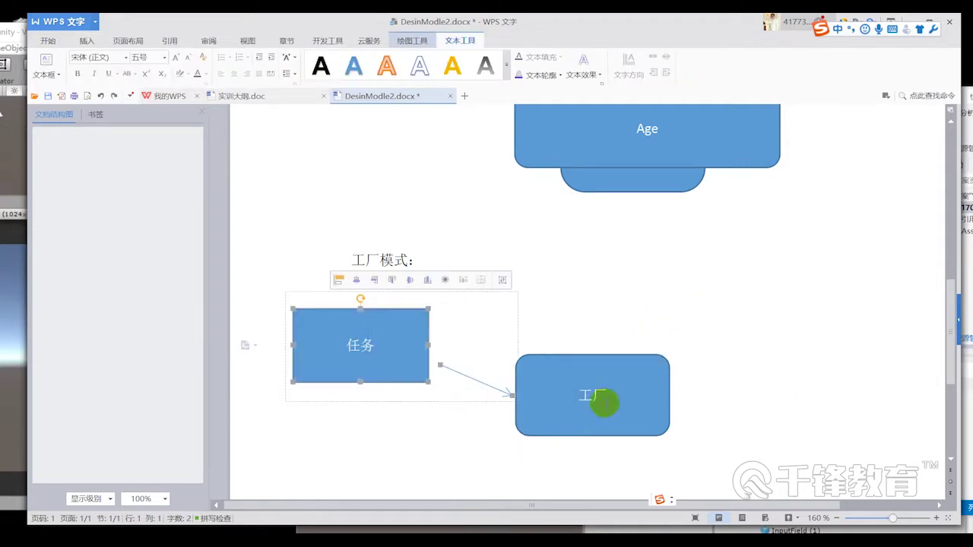
click(400, 432)
click(412, 390)
click(412, 383)
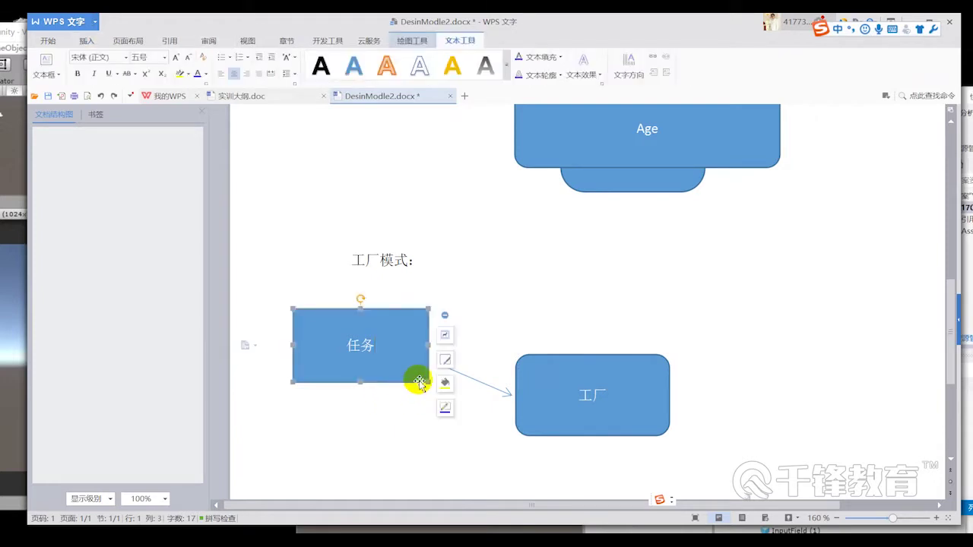
drag(413, 381, 835, 339)
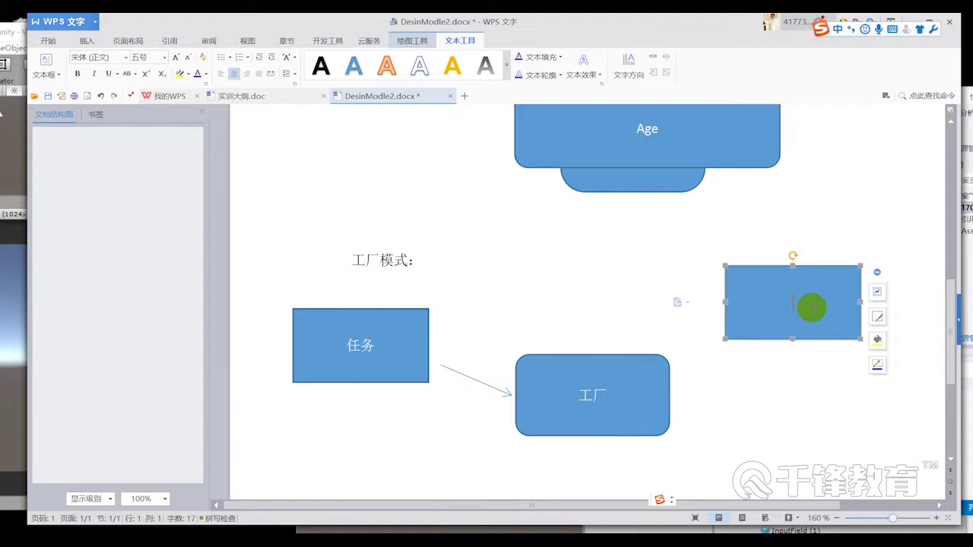
text(chan'p)
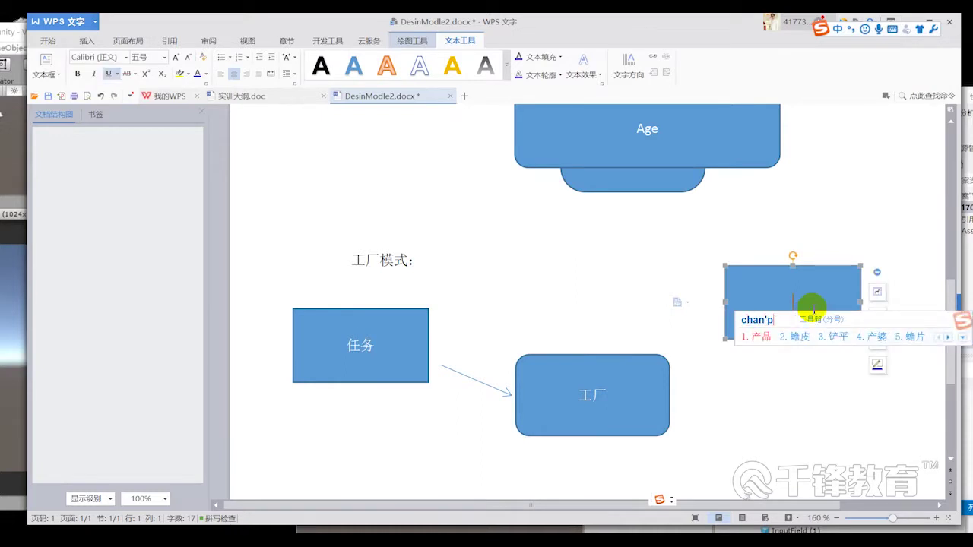
key(space)
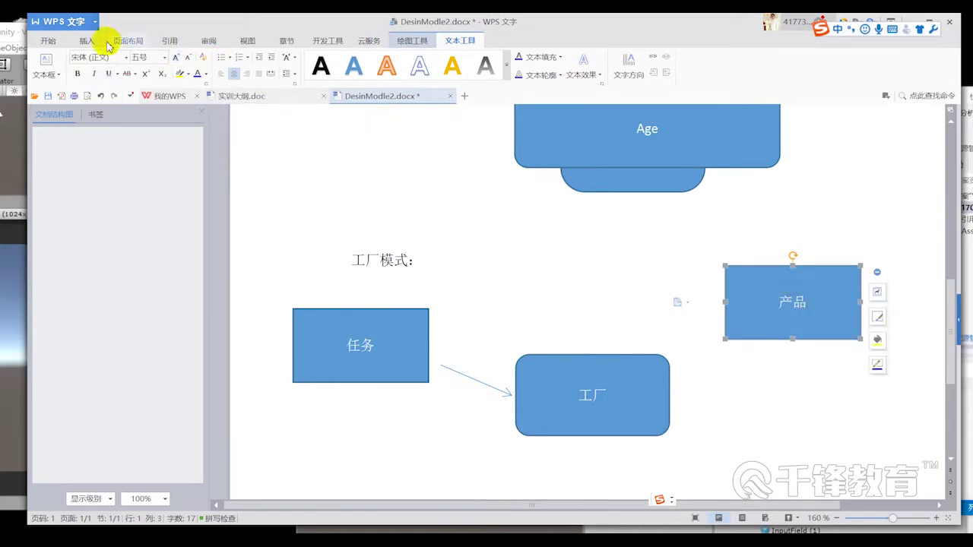
Draw an arrow from 工厂 up to the 产品 box
click(88, 40)
click(209, 74)
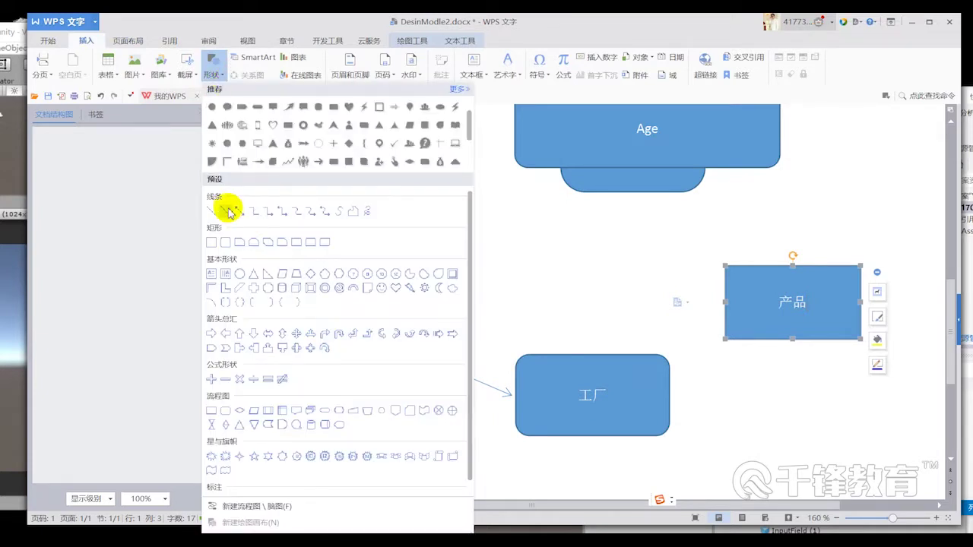
click(228, 206)
drag(684, 394, 756, 346)
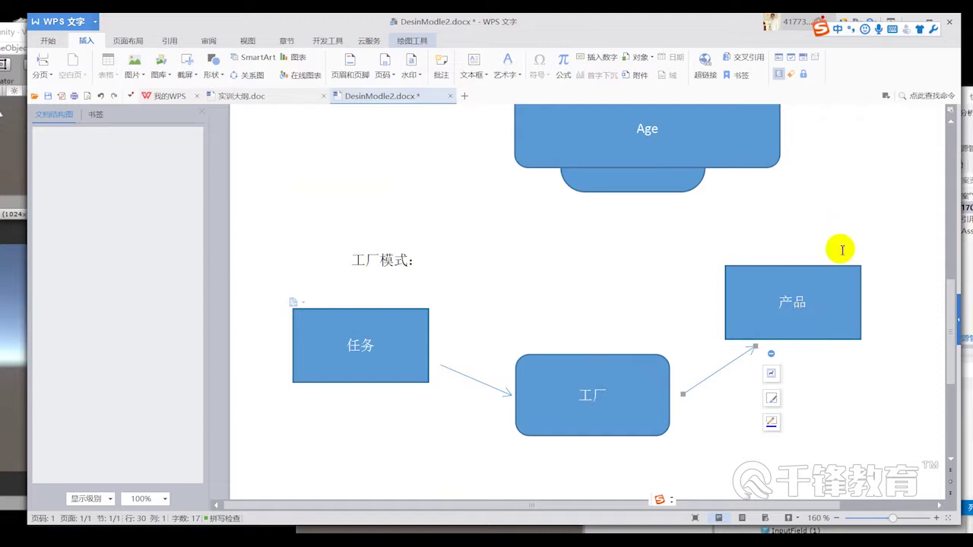
scroll(836, 250, down, 1)
click(484, 226)
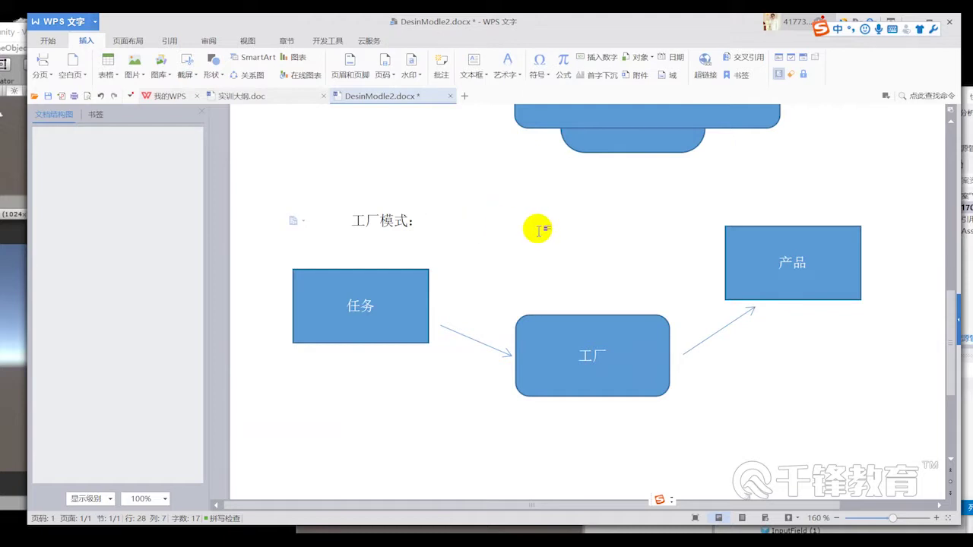
Add a blank line under the 工厂模式： heading, then place the cursor below the diagram
key(Return)
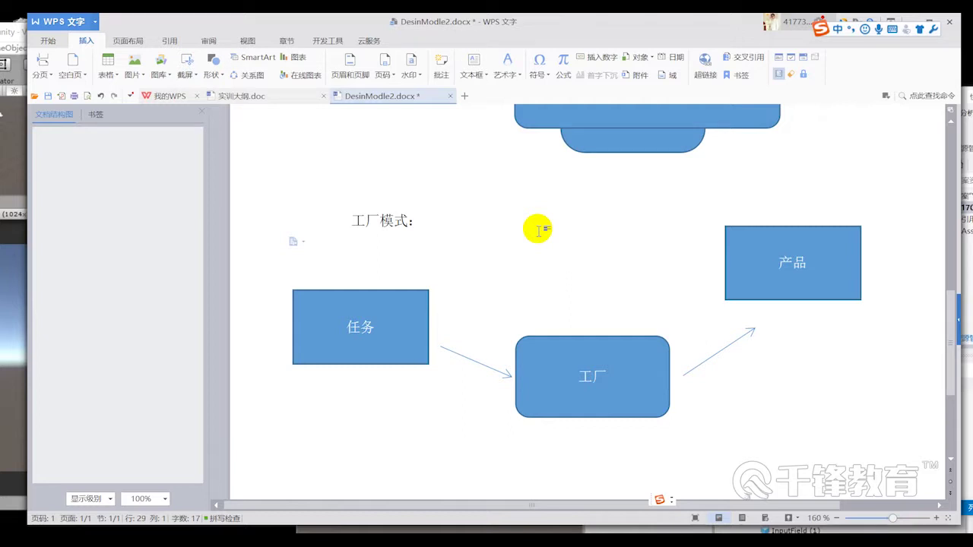
scroll(536, 255, down, 1)
scroll(555, 292, down, 1)
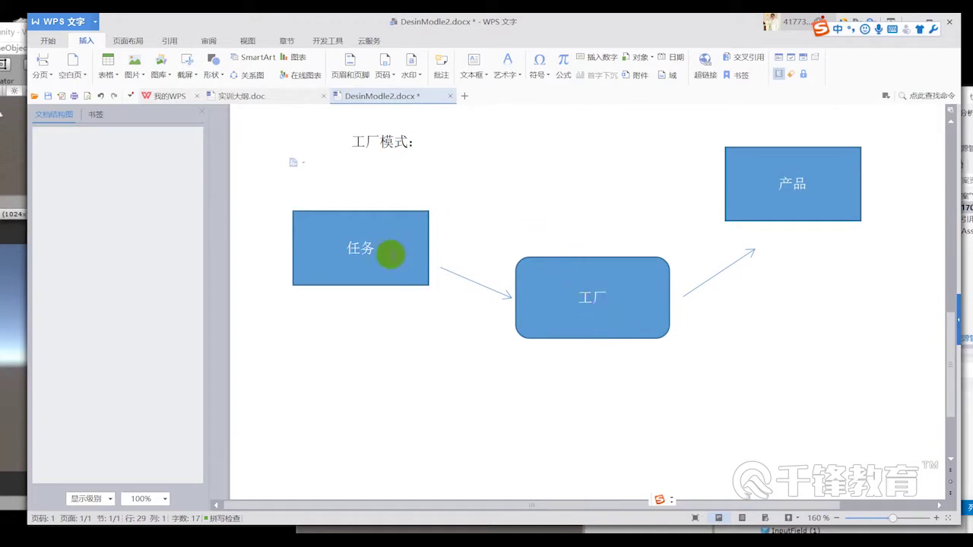
click(417, 281)
click(657, 326)
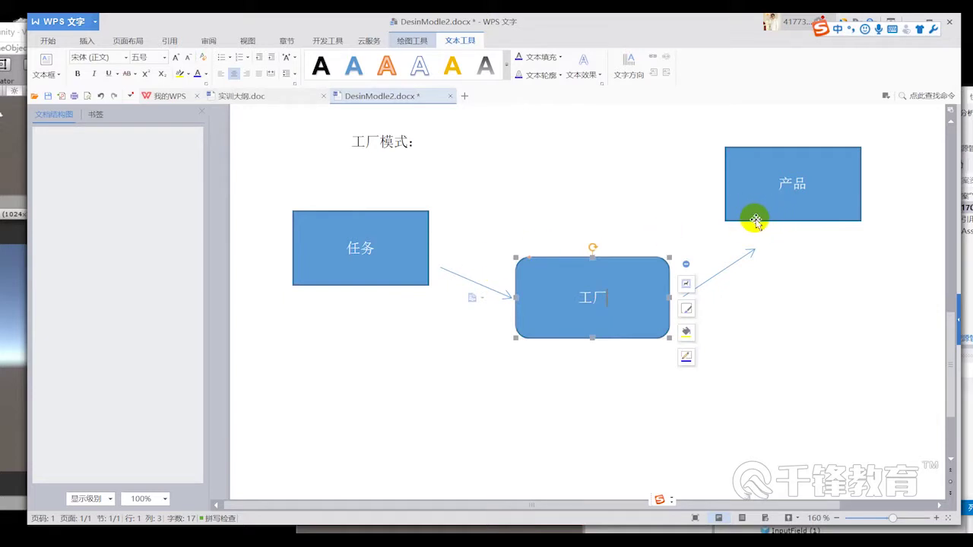
click(641, 303)
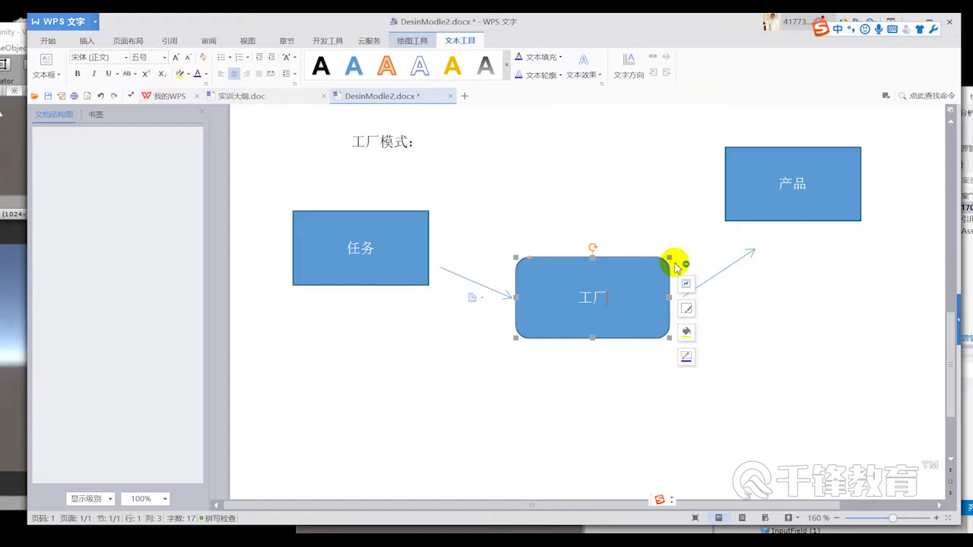
click(820, 220)
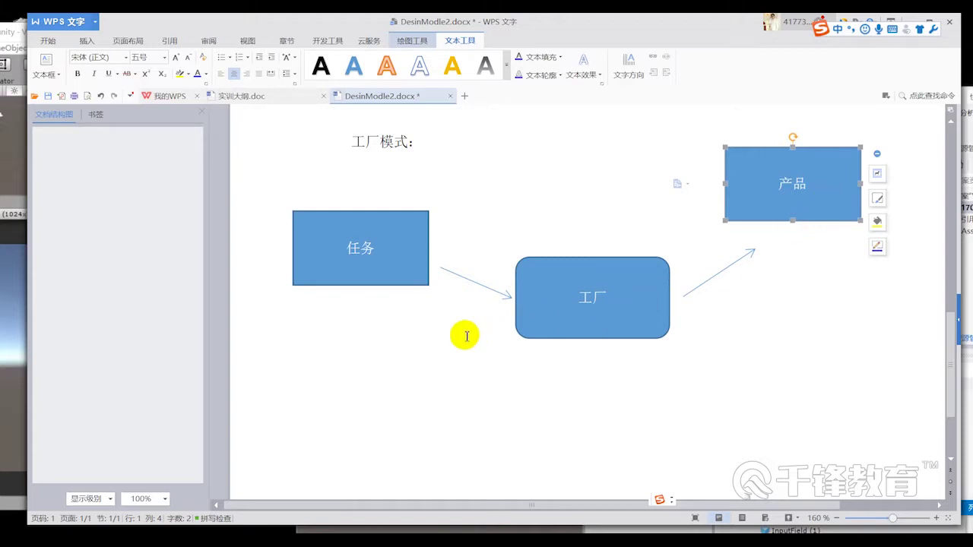
click(399, 402)
Type the note 1，不关心 生产过程 on a new line below the diagram
key(Return)
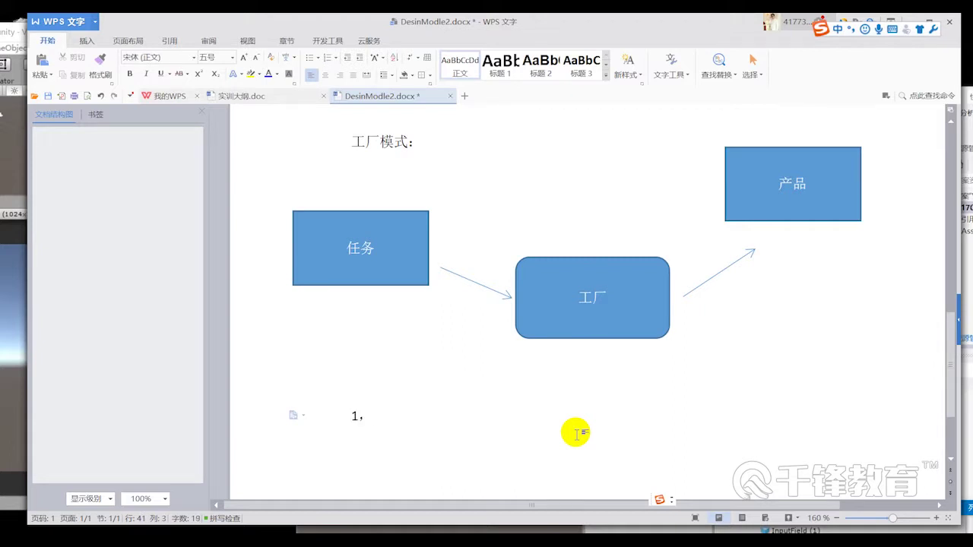
text(gua)
key(BackSpace)
key(BackSpace)
key(BackSpace)
text(bu guanxin)
key(space)
text(sheng'c)
key(space)
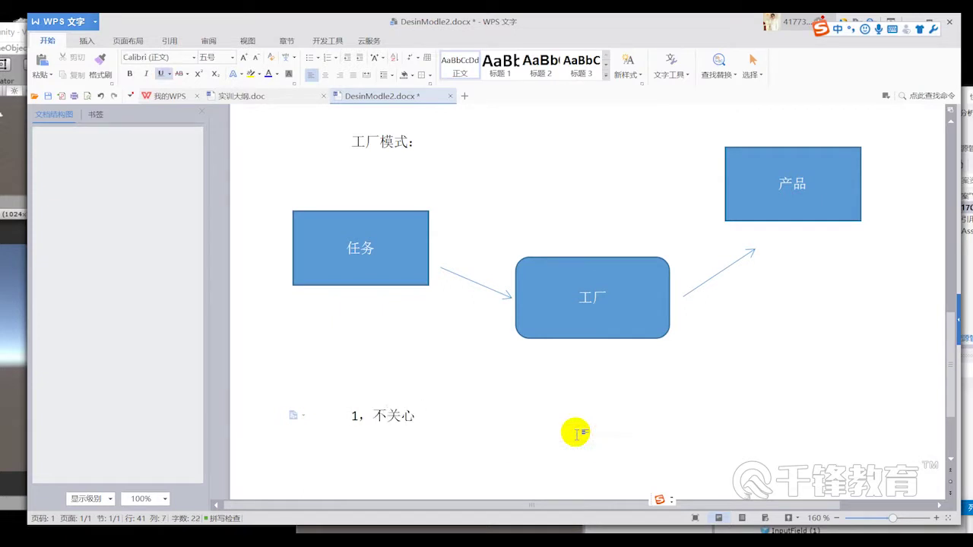
key(BackSpace)
key(BackSpace)
text(shengch)
key(space)
text(guoc)
key(space)
Remove the 2， numbering from the next line and add an empty line beneath it
key(Return)
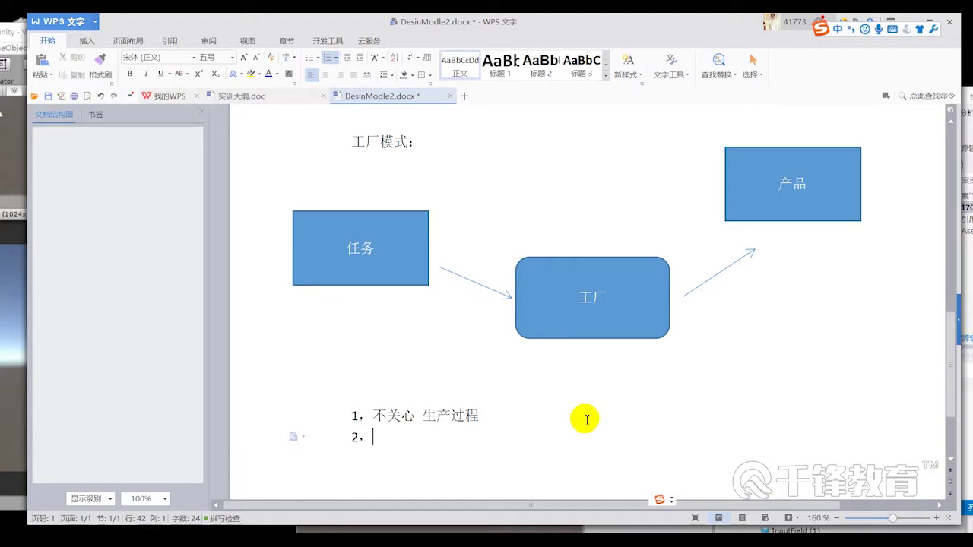
double_click(616, 300)
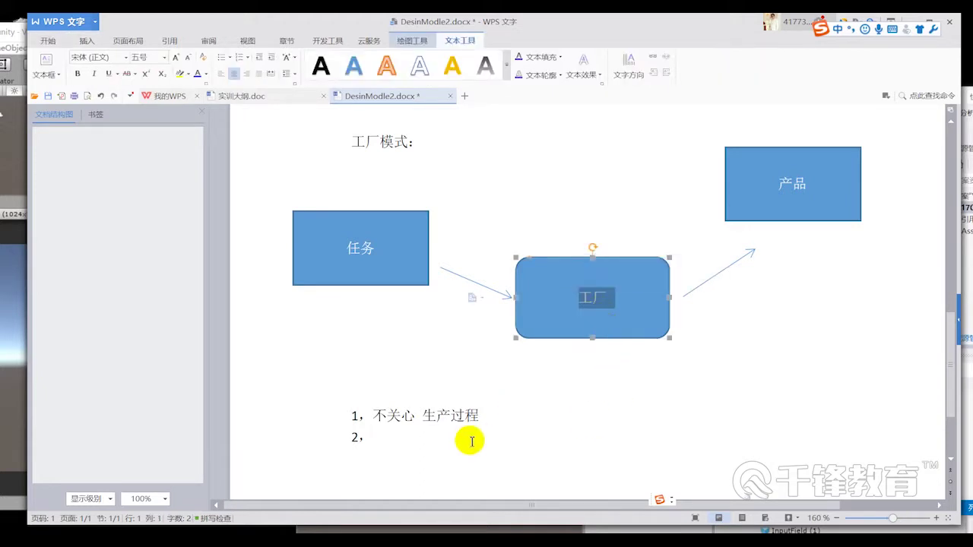
click(406, 444)
key(BackSpace)
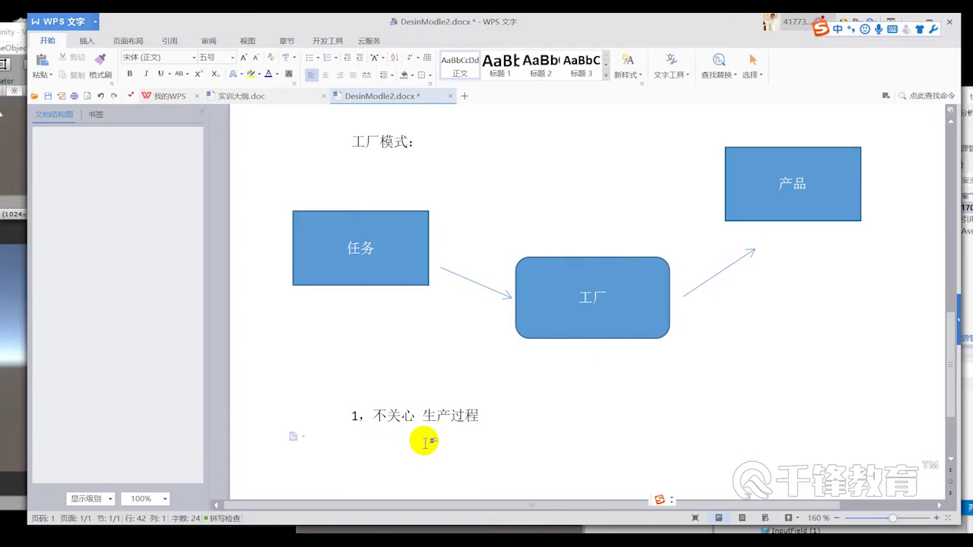
key(Return)
scroll(452, 428, down, 2)
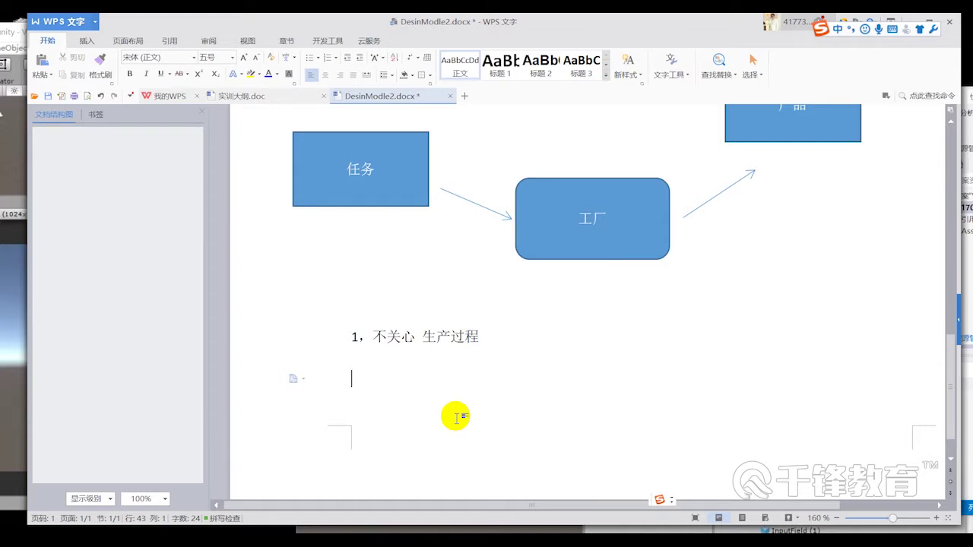
Type 作用 ： 用于 on the blank line under the first note
text(作用 ：)
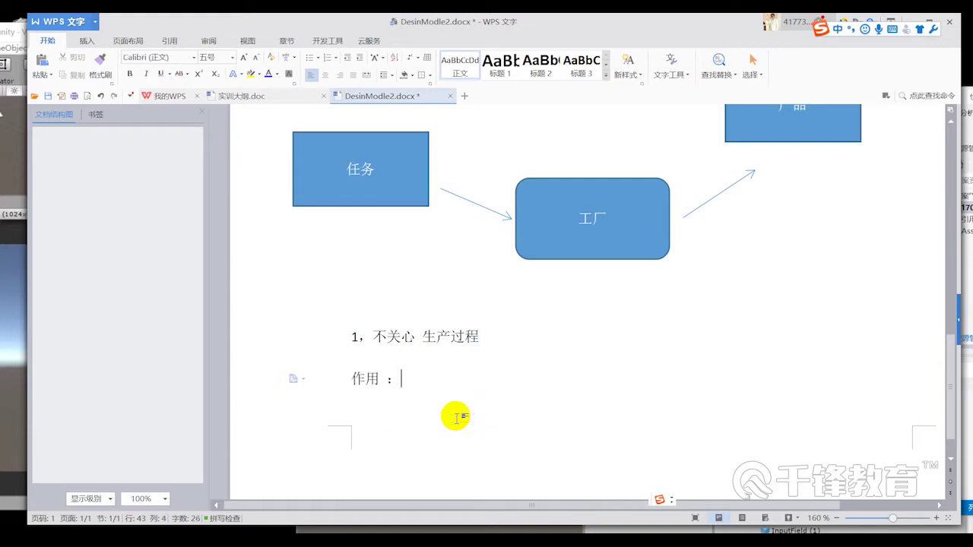
key(shift)
text(y)
key(BackSpace)
key(shift)
text(yong)
key(space)
text(yu)
key(space)
Continue the line with new 一些 新的对象 。 and start a new line
key(shift)
text(new)
key(shift)
text(yixie)
key(space)
text(xinde)
key(space)
text(dongxi)
key(BackSpace)
key(BackSpace)
key(BackSpace)
text(duixiang)
key(space)
text(。)
key(Return)
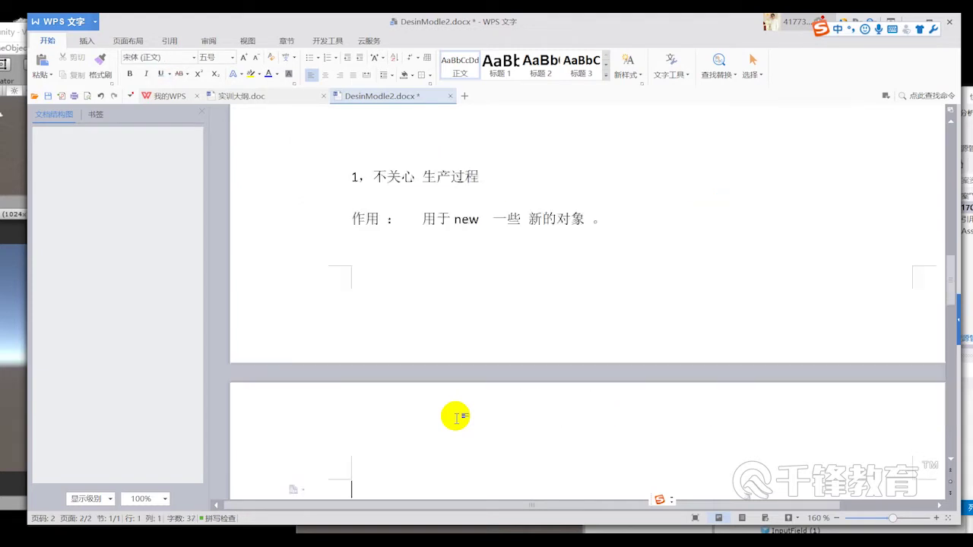
scroll(452, 412, down, 2)
scroll(522, 400, up, 3)
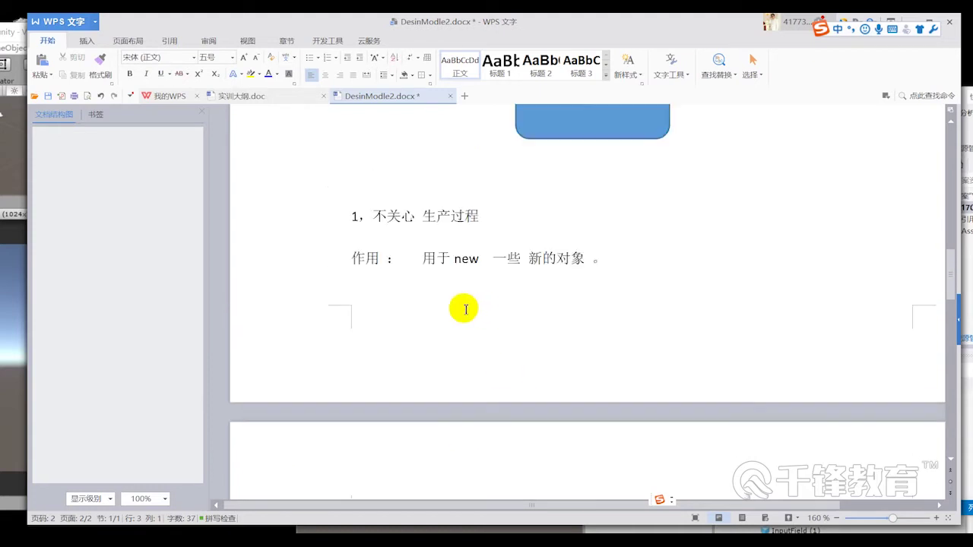
scroll(639, 271, up, 2)
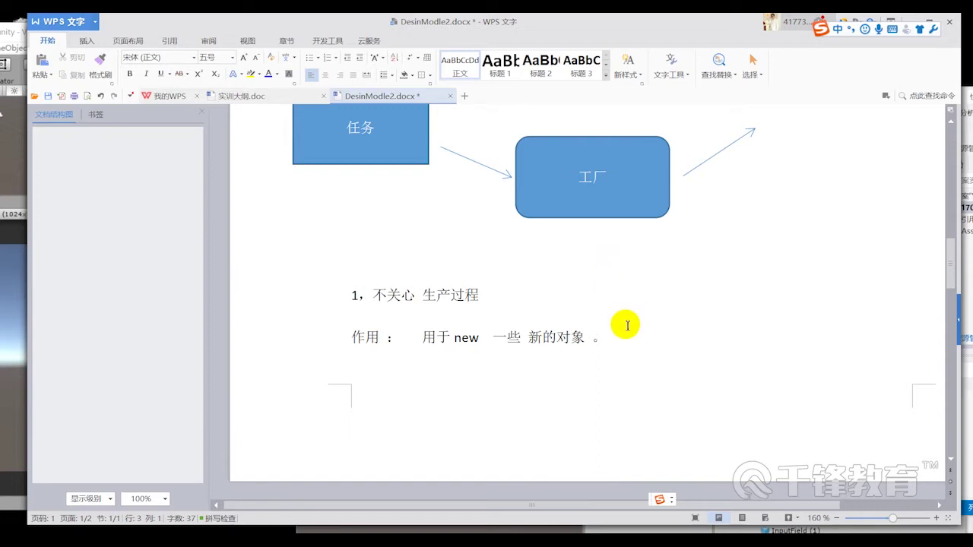
scroll(629, 328, down, 1)
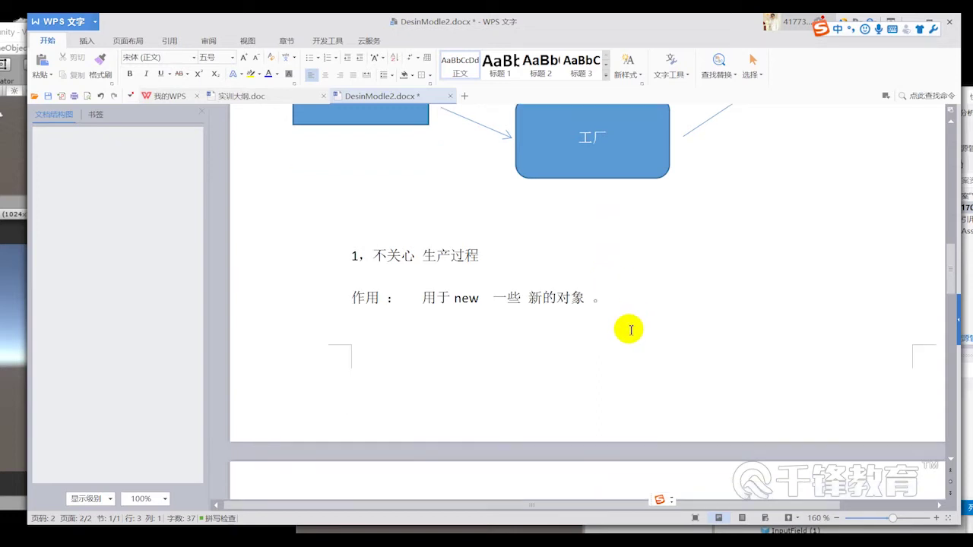
scroll(628, 342, down, 1)
scroll(435, 426, down, 1)
Type the numbered items '1， 生产 金币 。' and '野怪。' on page 2
scroll(430, 460, down, 2)
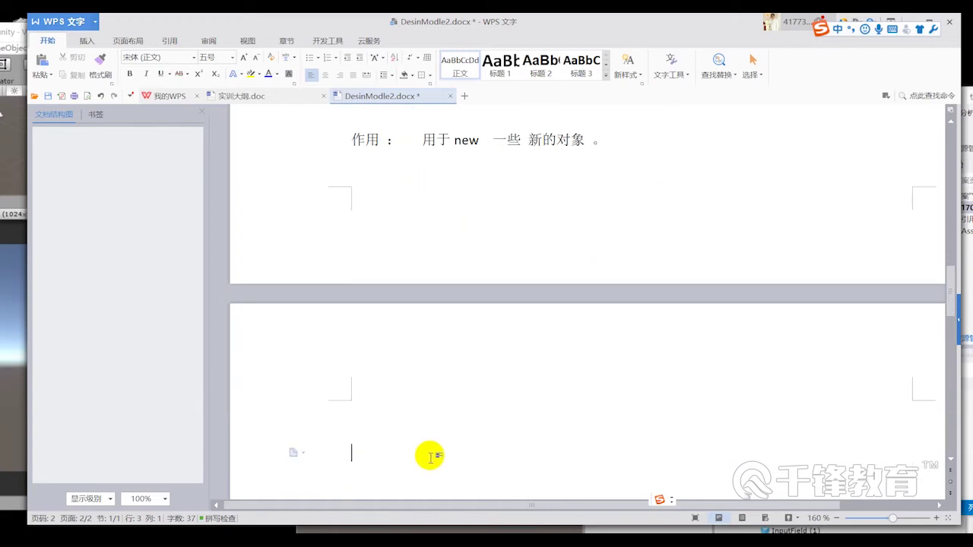
text(1， )
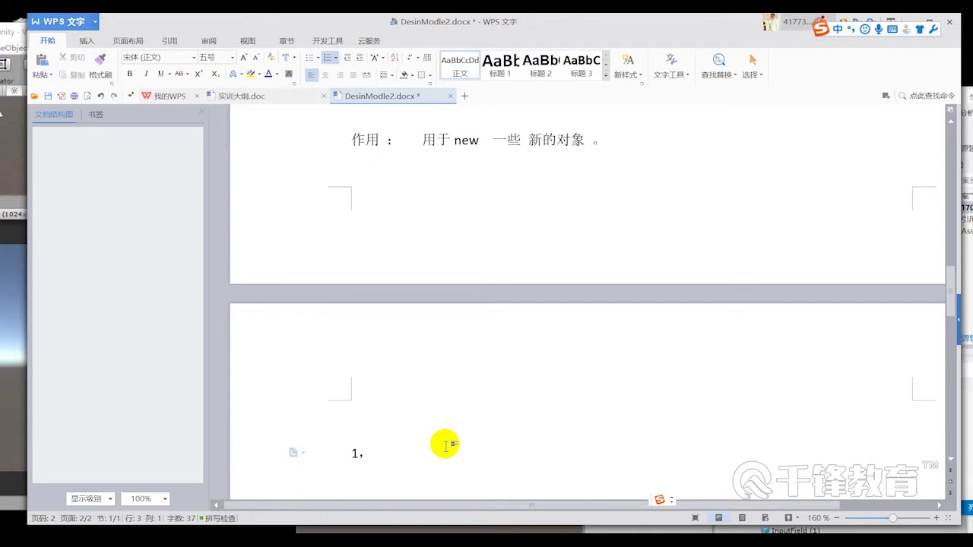
text(生产 )
text(金币)
key(Return)
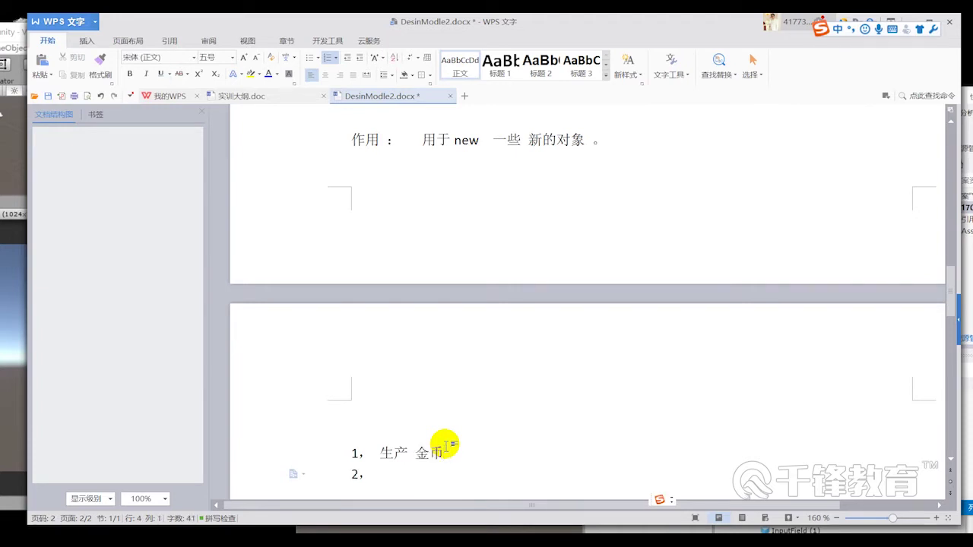
text(yigui)
key(Escape)
text(野怪。)
scroll(466, 395, down, 2)
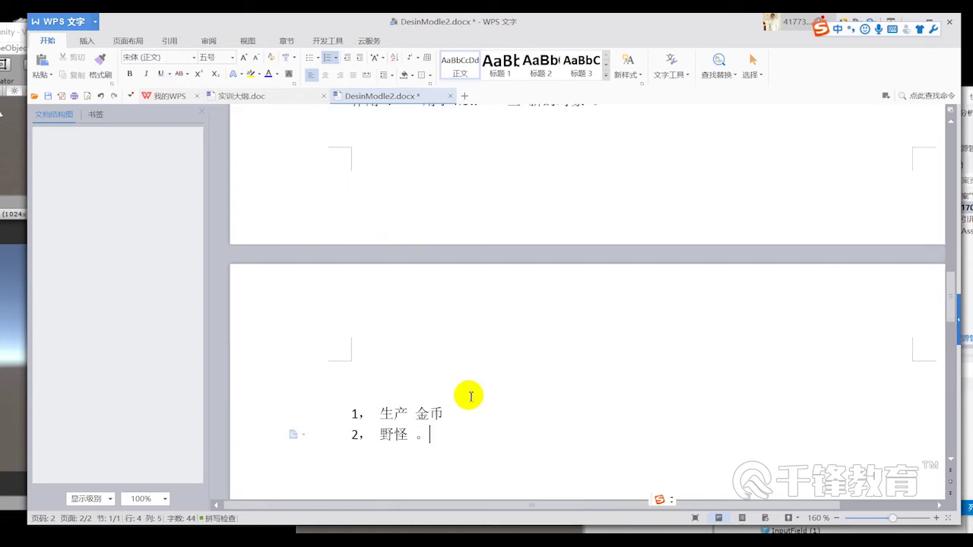
click(465, 383)
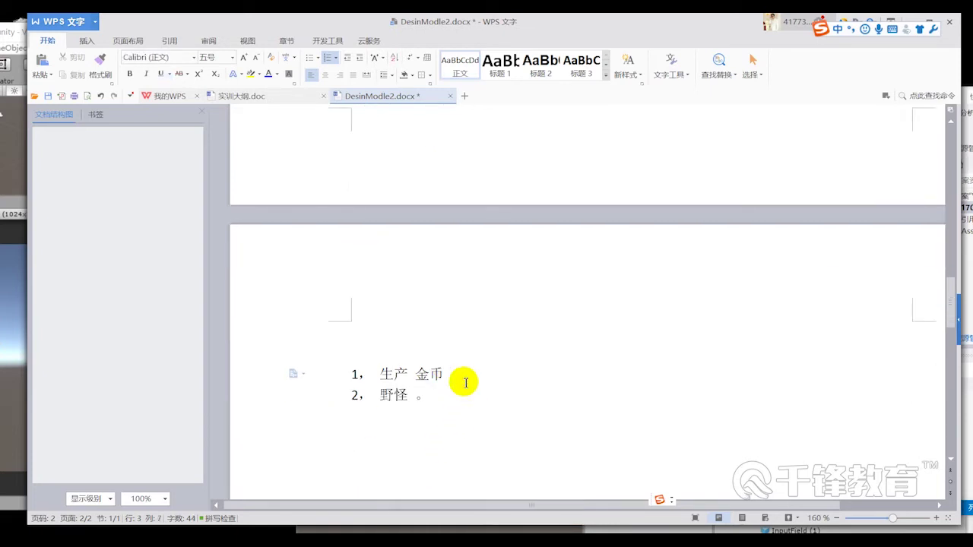
text(。)
End the numbered list after the 野怪 item and save the document
scroll(457, 392, down, 1)
click(473, 369)
key(Return)
key(BackSpace)
key(Return)
key(Return)
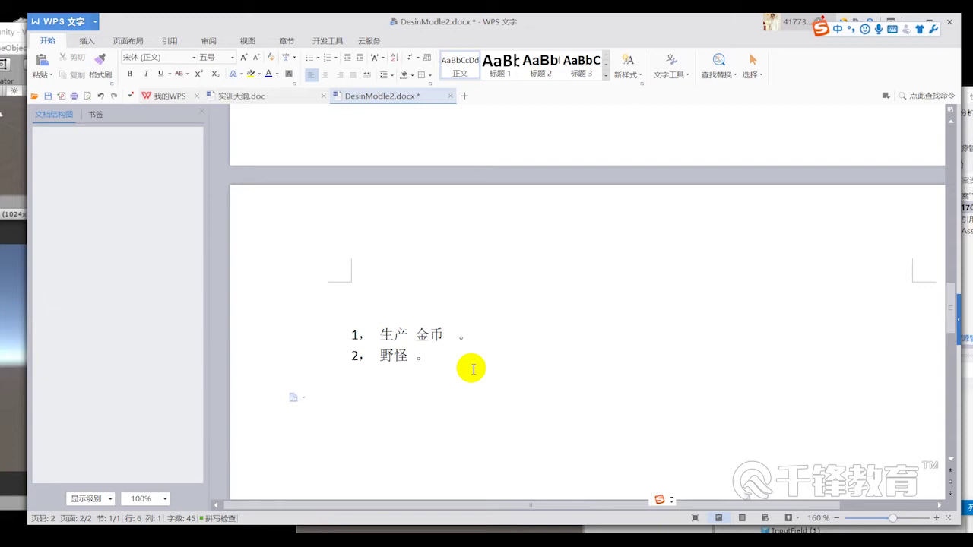
key(BackSpace)
key(ctrl+s)
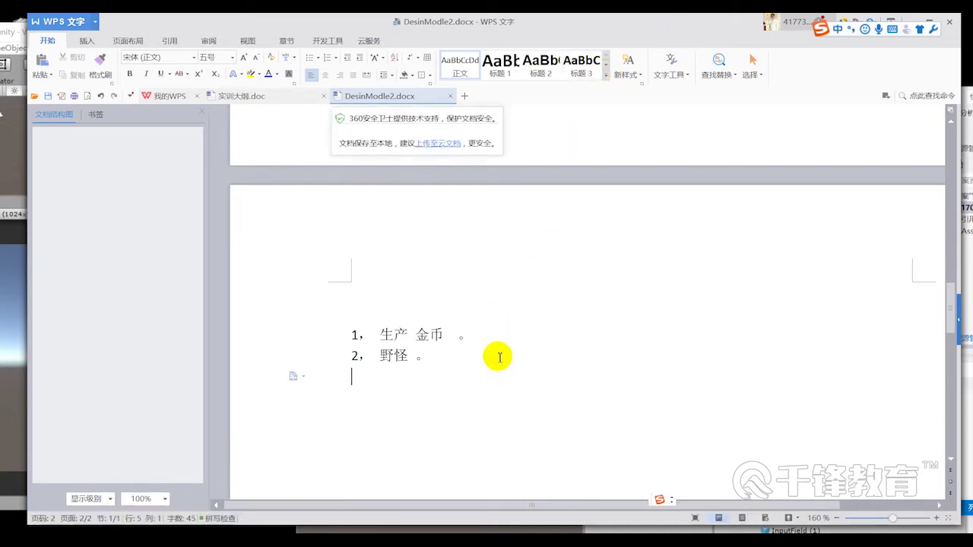
Add the heading '实战：' below the 野怪 item and save DesinModle2.docx
drag(494, 357, 431, 335)
double_click(457, 415)
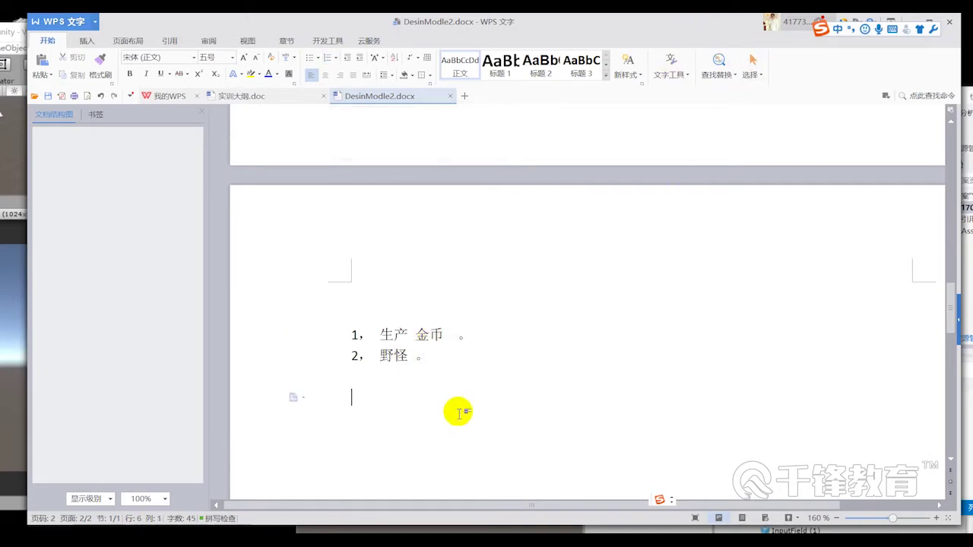
text(shi)
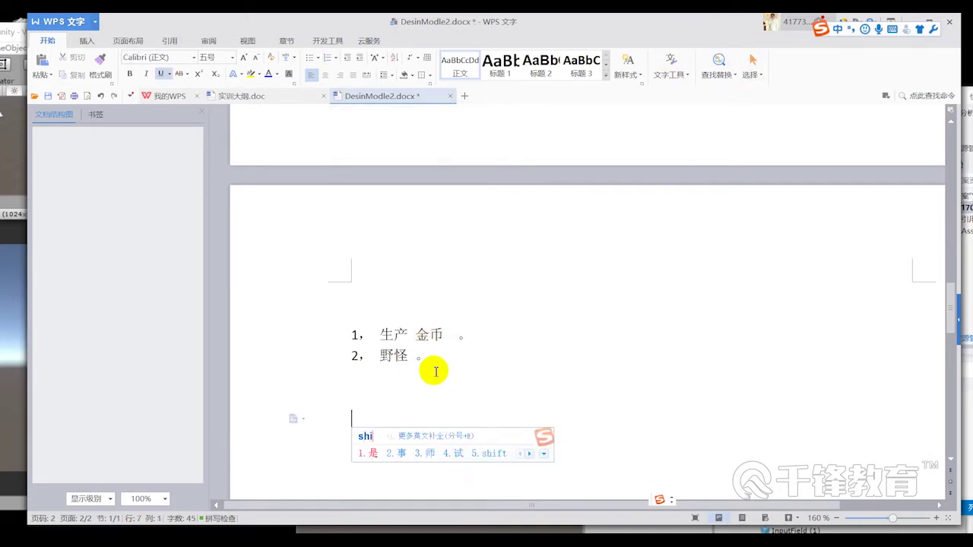
text('han)
key(BackSpace)
key(BackSpace)
key(BackSpace)
text(zhan)
key(space)
text(：)
key(Return)
key(Return)
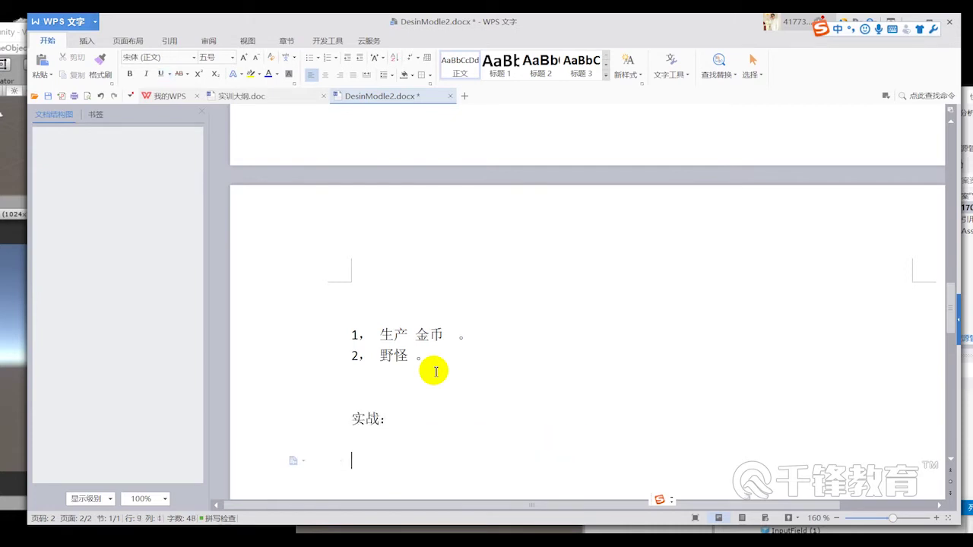
key(ctrl+s)
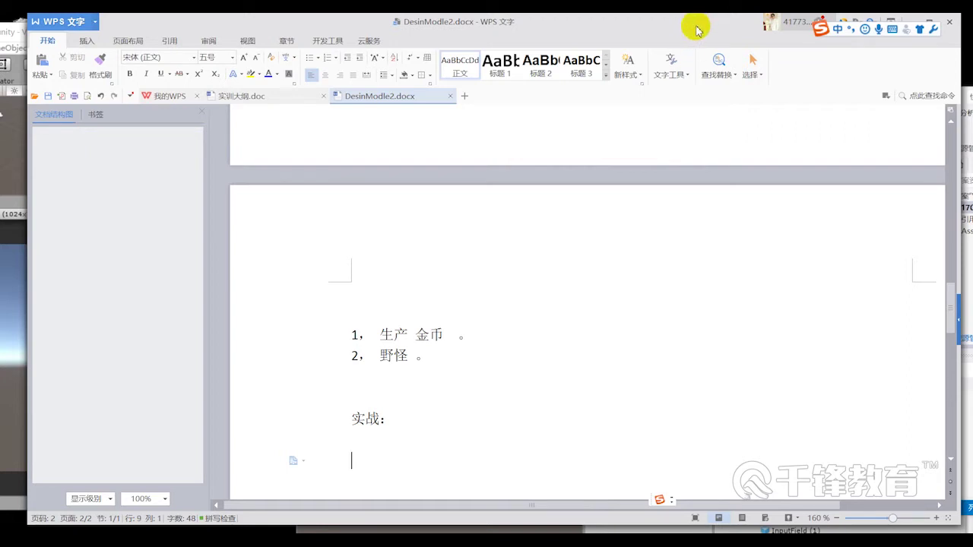
drag(698, 30, 653, 137)
Create a new folder named Factory inside the Desin assets folder
click(493, 35)
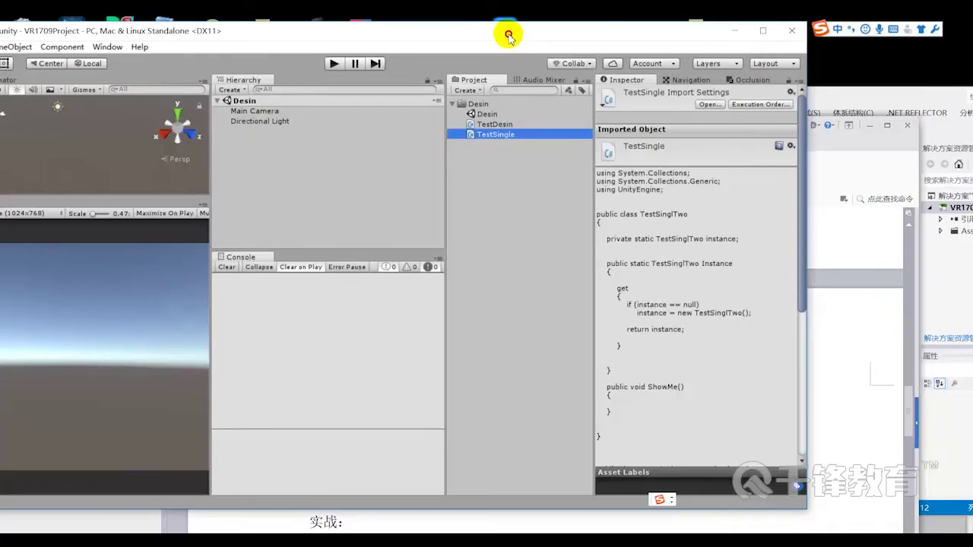
drag(508, 35, 692, 33)
click(654, 102)
right_click(669, 102)
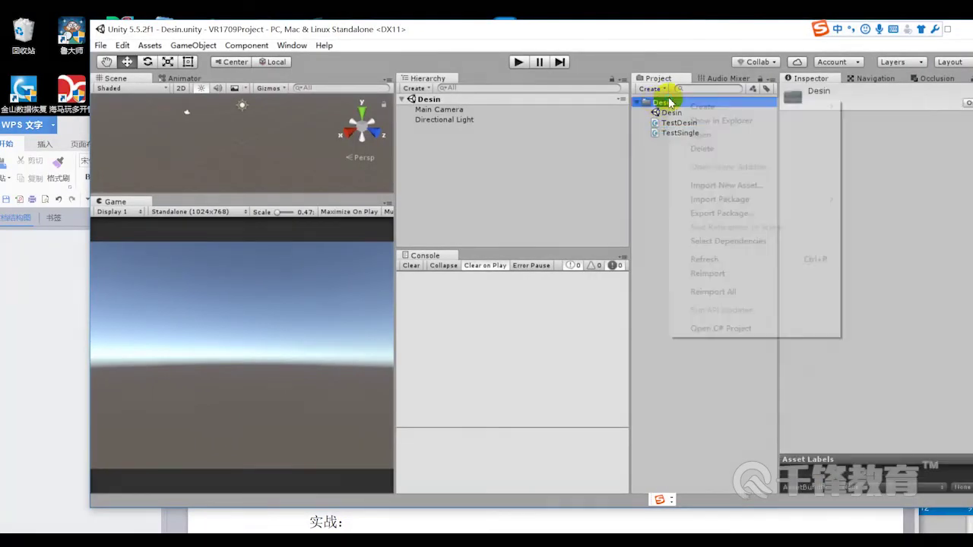
mouse_move(699, 107)
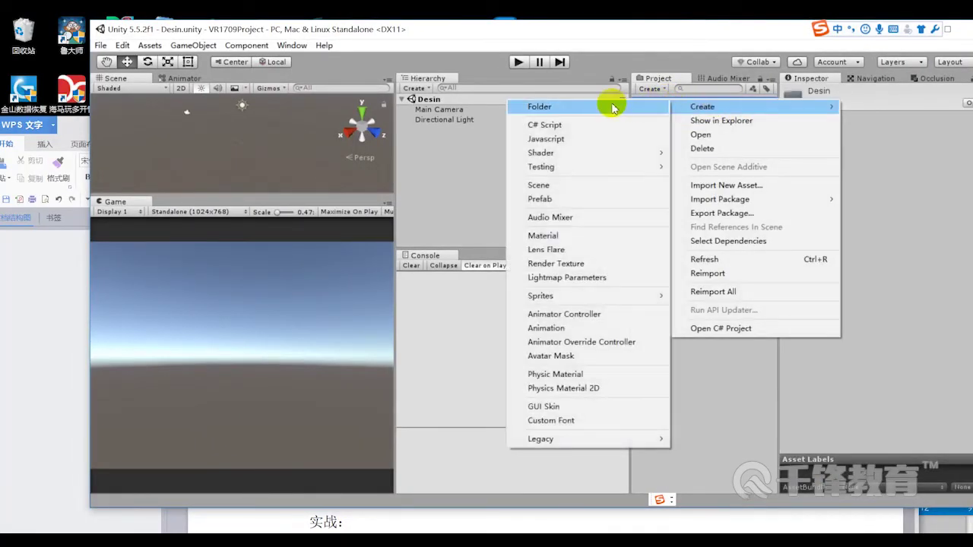
click(613, 108)
text(F)
text(f)
key(BackSpace)
key(BackSpace)
text(Factory)
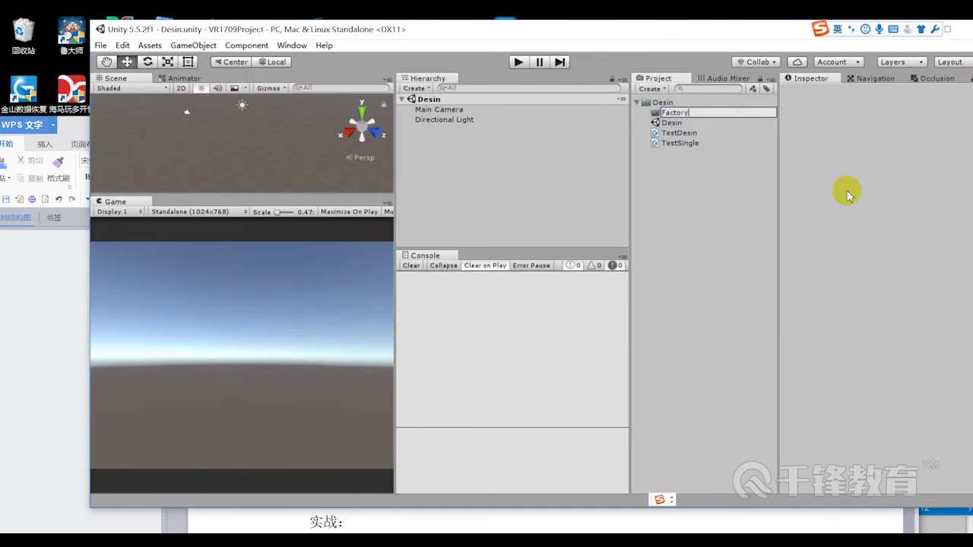
click(847, 192)
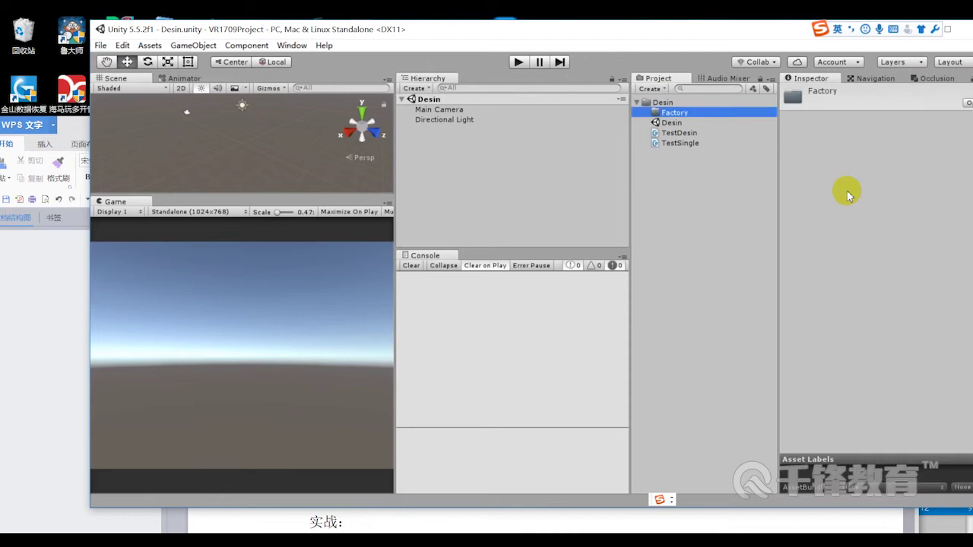
Create a C# script named TestFactory in the Factory folder
right_click(692, 117)
mouse_move(750, 121)
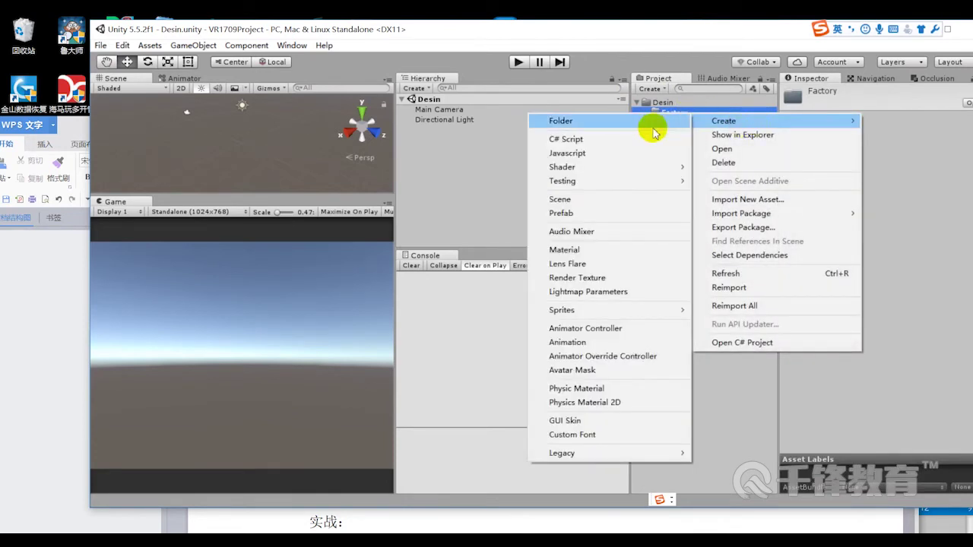
click(636, 140)
text(Test)
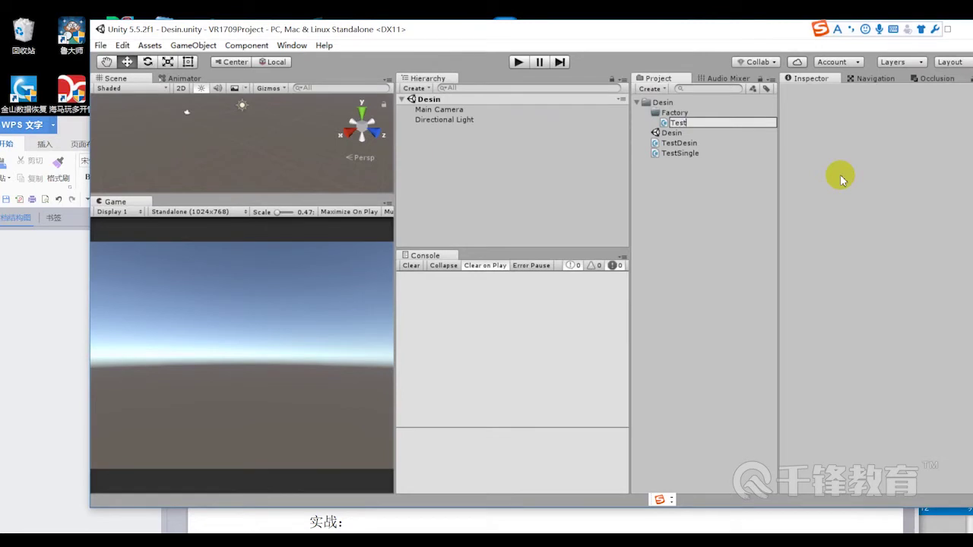
text(Factory)
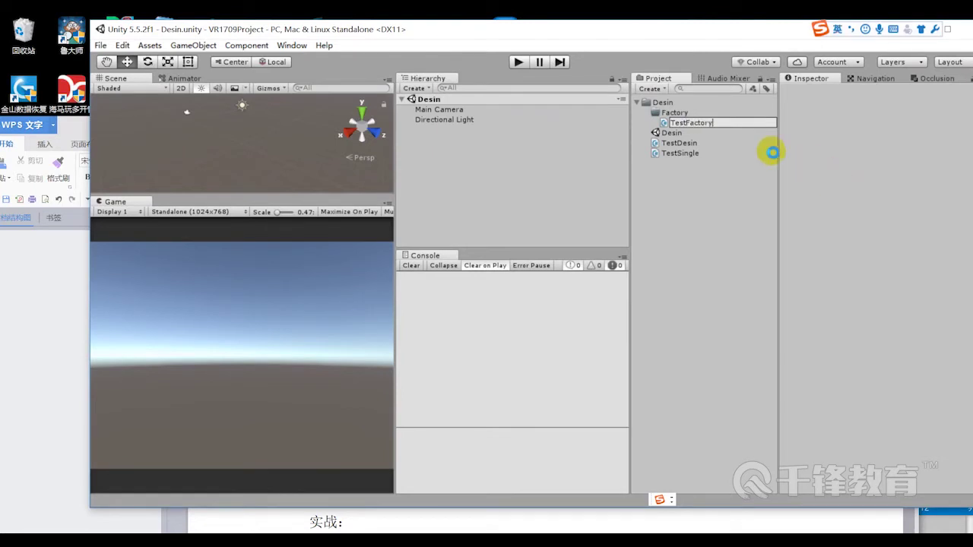
key(Return)
Add a second C# script named UseFactory to the Factory folder
click(678, 112)
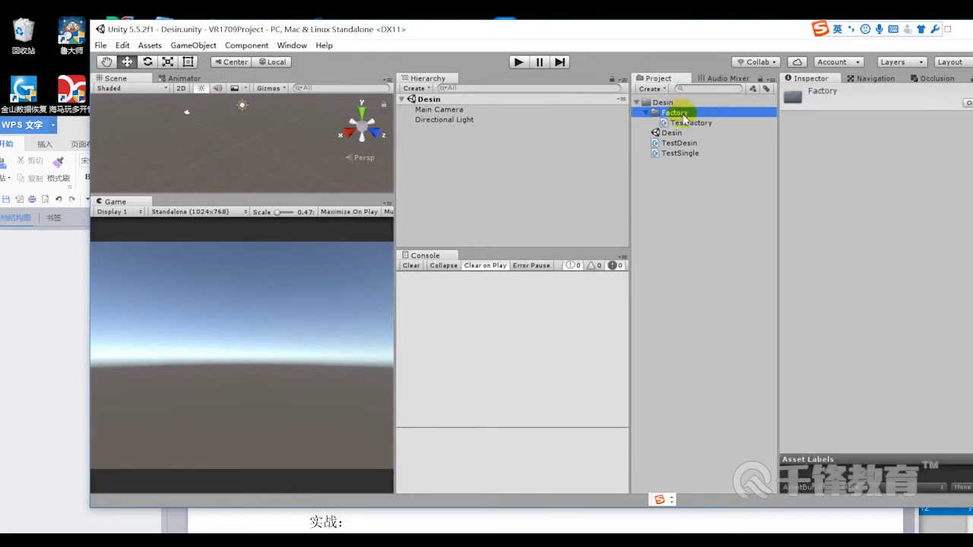
right_click(683, 118)
mouse_move(752, 122)
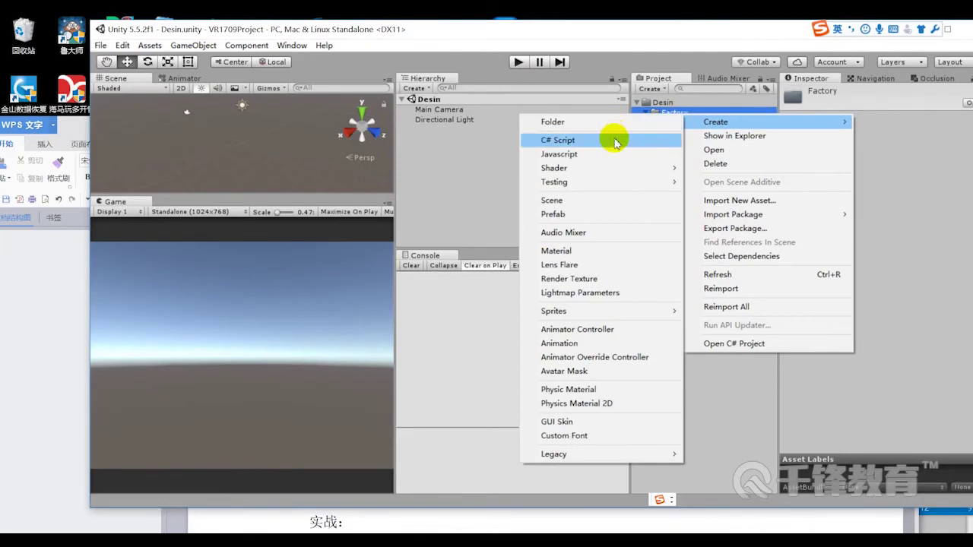
click(616, 143)
text(UsE)
key(Caps_Lock)
key(BackSpace)
text(F)
key(Caps_Lock)
text(actory)
click(791, 138)
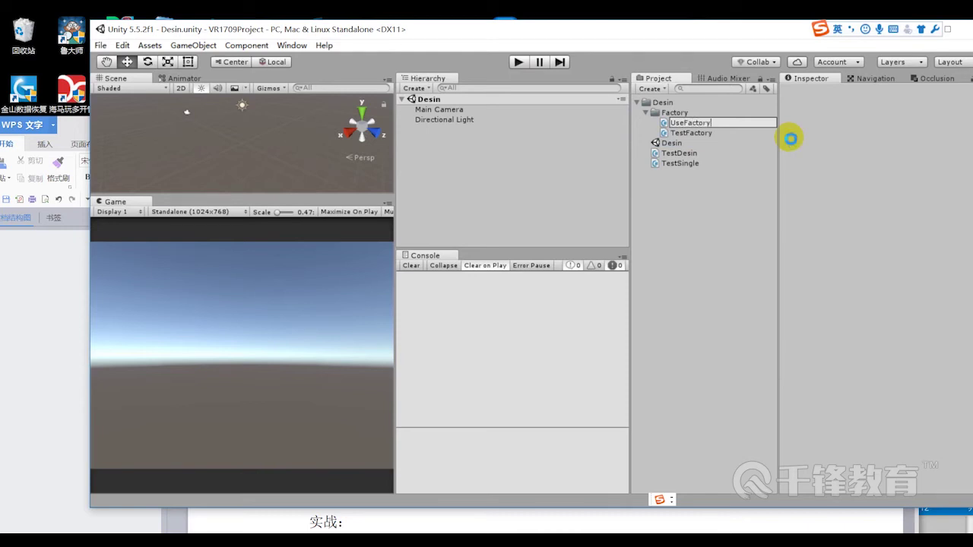
click(712, 143)
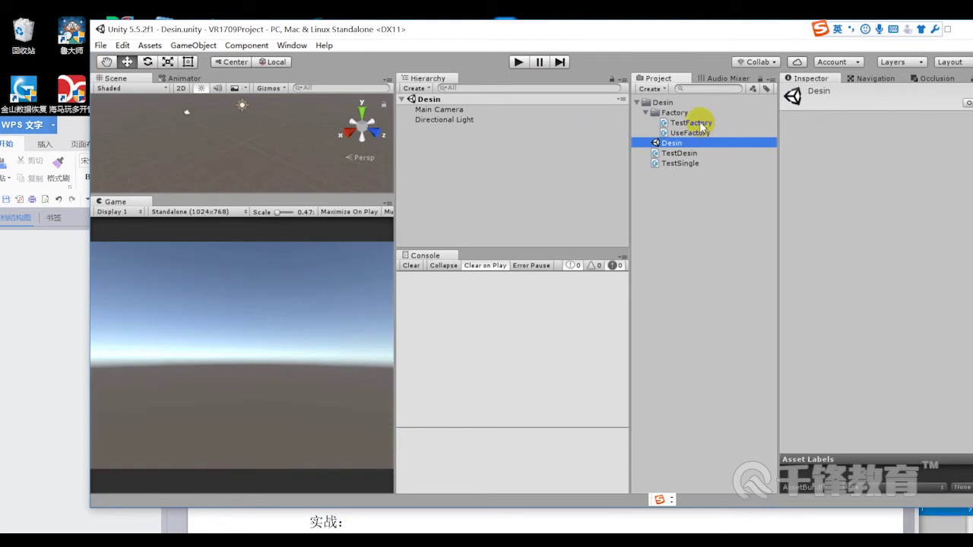
Open TestFactory.cs in Visual Studio, reload the changed project files, then return to Unity
double_click(701, 125)
click(717, 343)
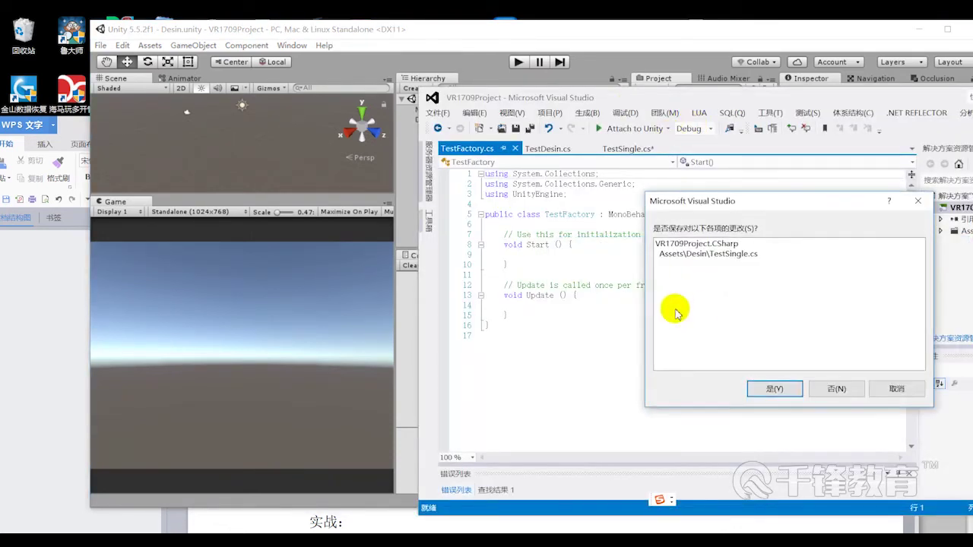
click(710, 385)
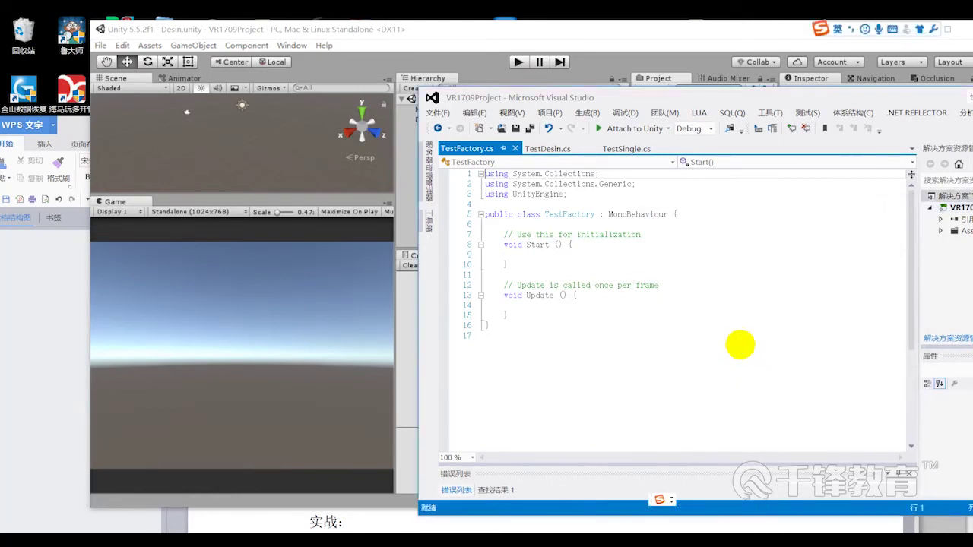
ctrl+scroll(738, 327, up, 3)
click(622, 38)
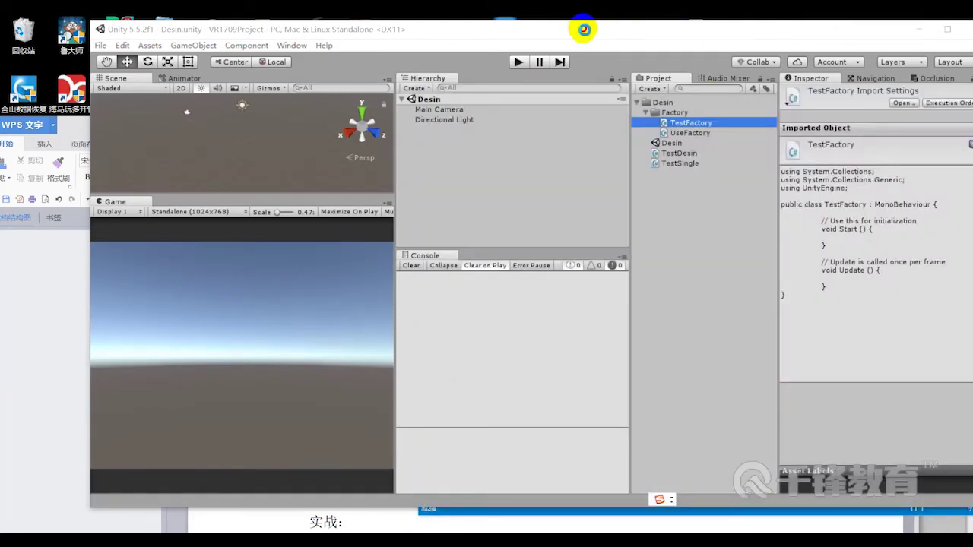
drag(615, 31, 582, 29)
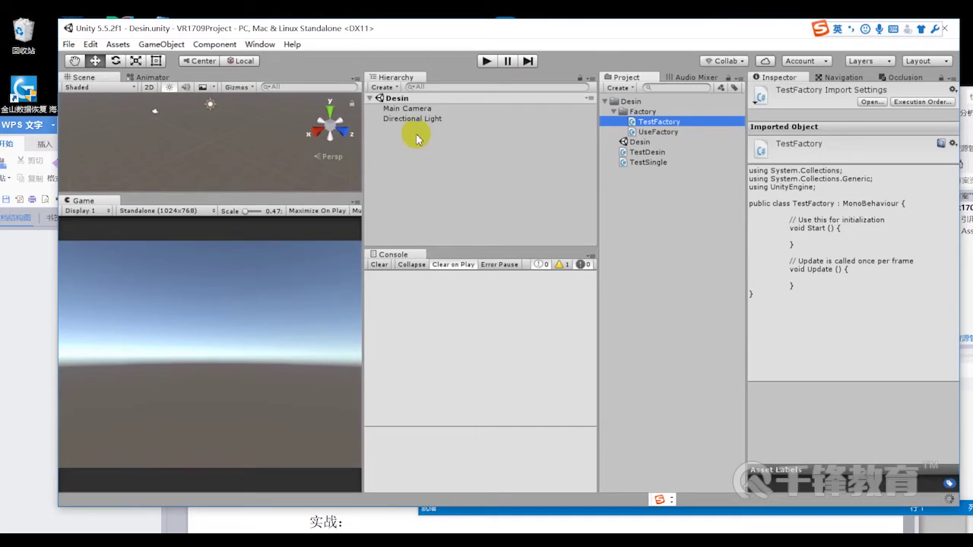
Add a UI Image to the scene and select it
right_click(417, 138)
mouse_move(502, 309)
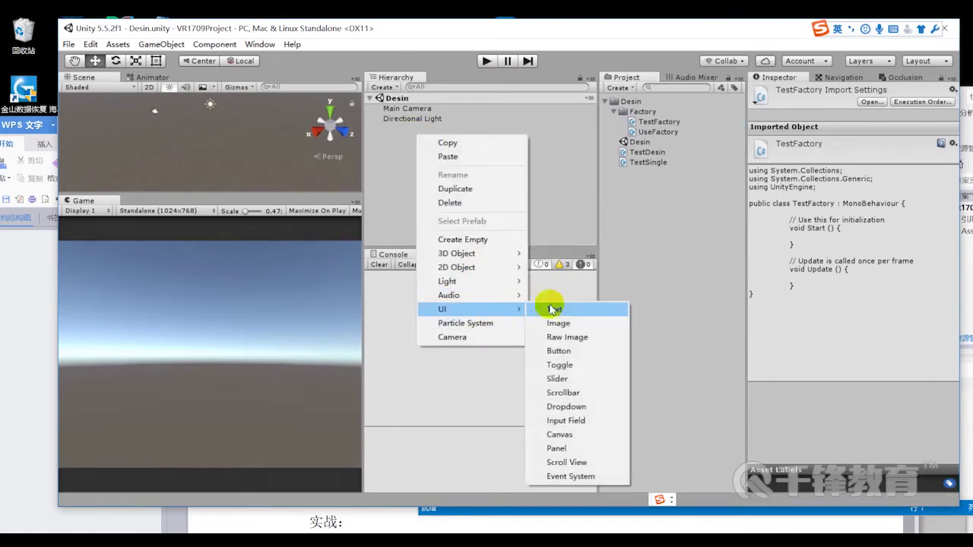
click(572, 323)
click(460, 199)
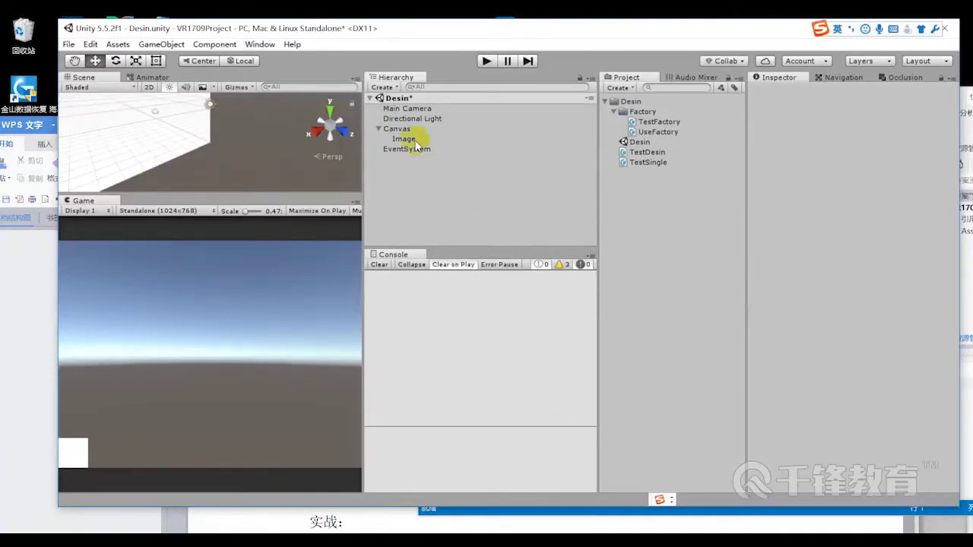
click(429, 139)
drag(171, 165, 235, 139)
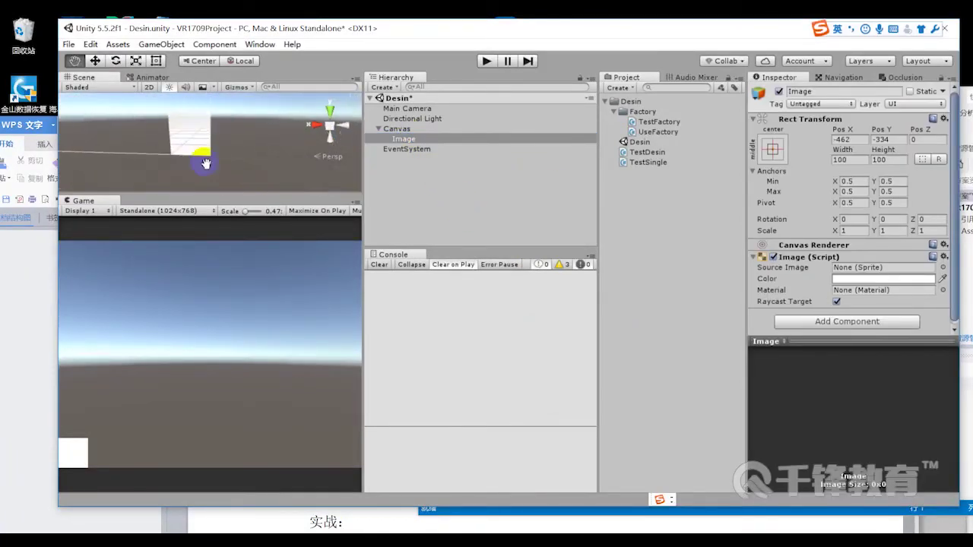
Reposition the Unity window and widen the Scene and Game views
drag(425, 30, 446, 32)
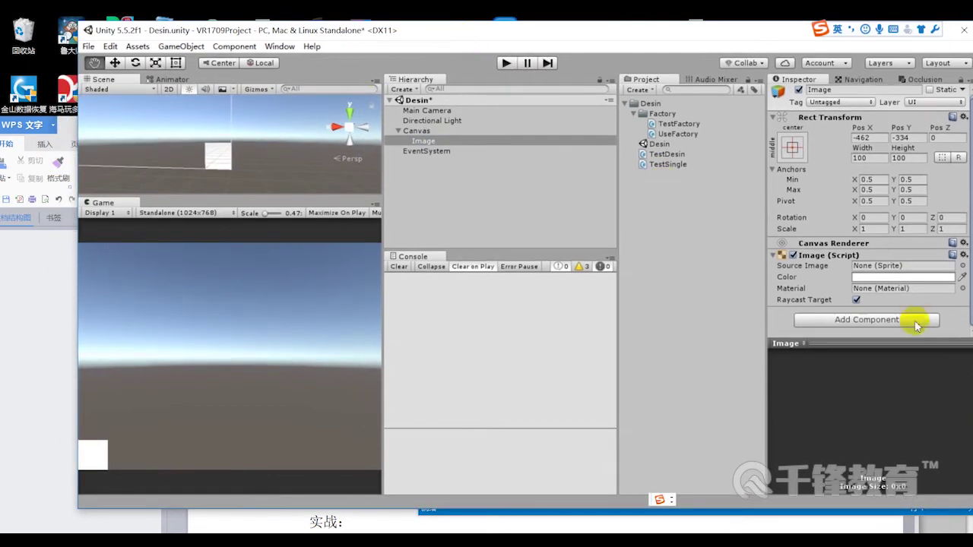
drag(606, 30, 612, 31)
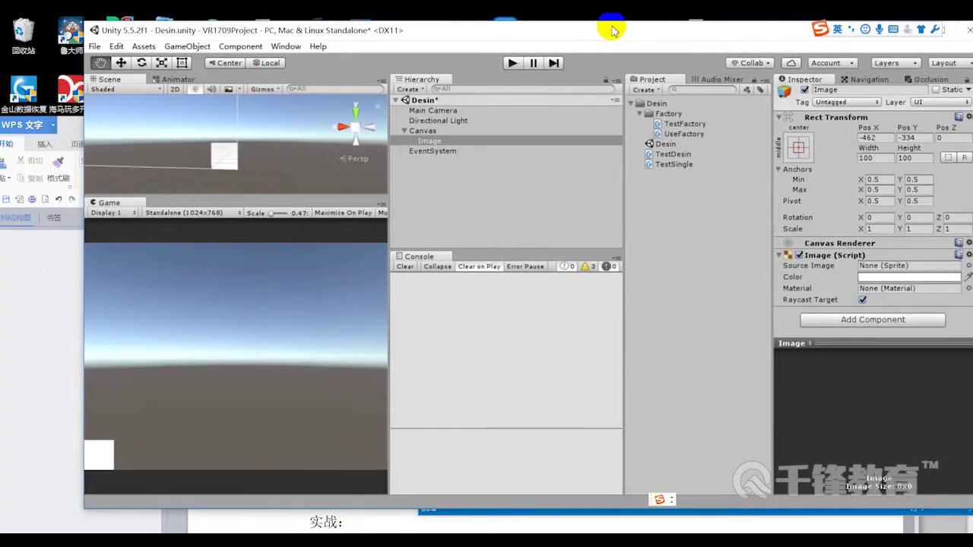
drag(532, 31, 521, 30)
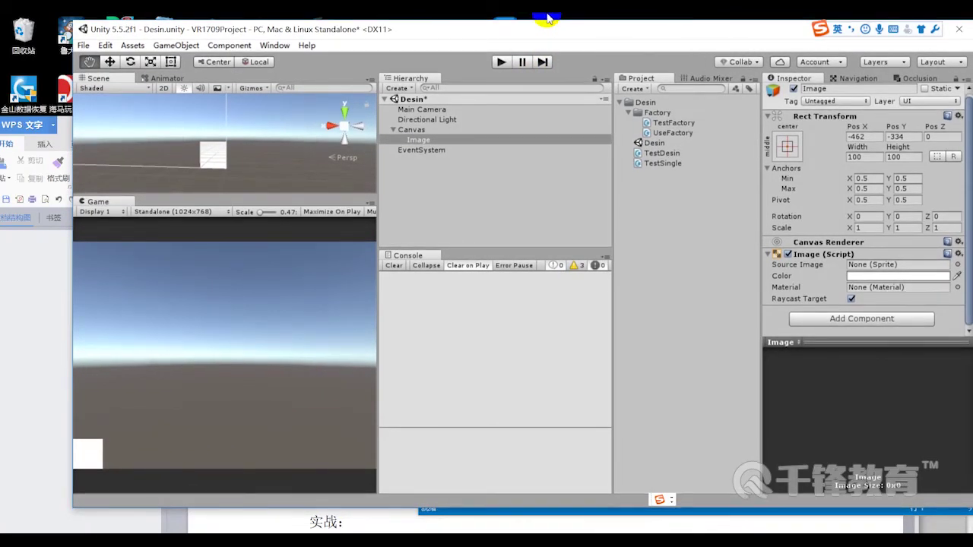
drag(591, 38, 541, 31)
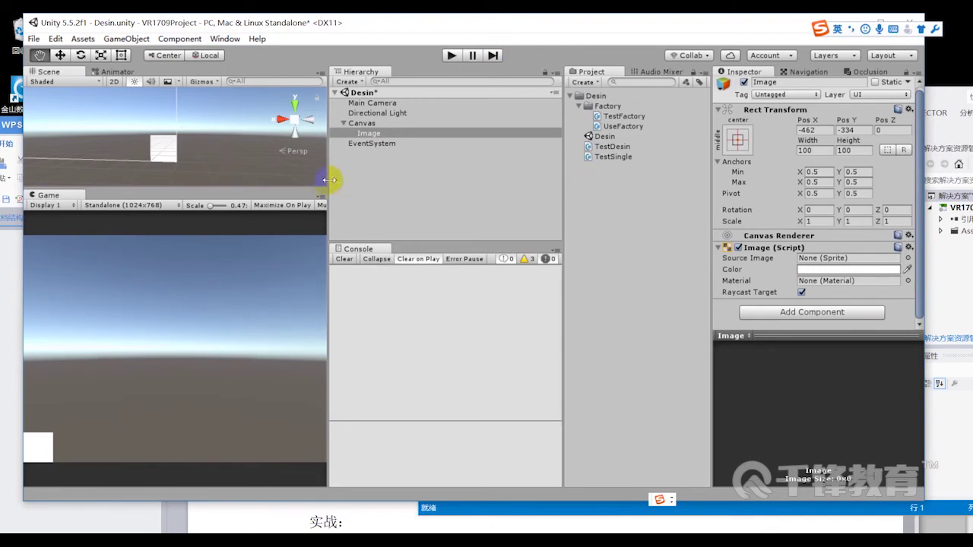
drag(329, 180, 370, 180)
mouse_move(423, 26)
mouse_down()
mouse_move(609, 33)
mouse_move(467, 27)
mouse_move(474, 31)
mouse_up()
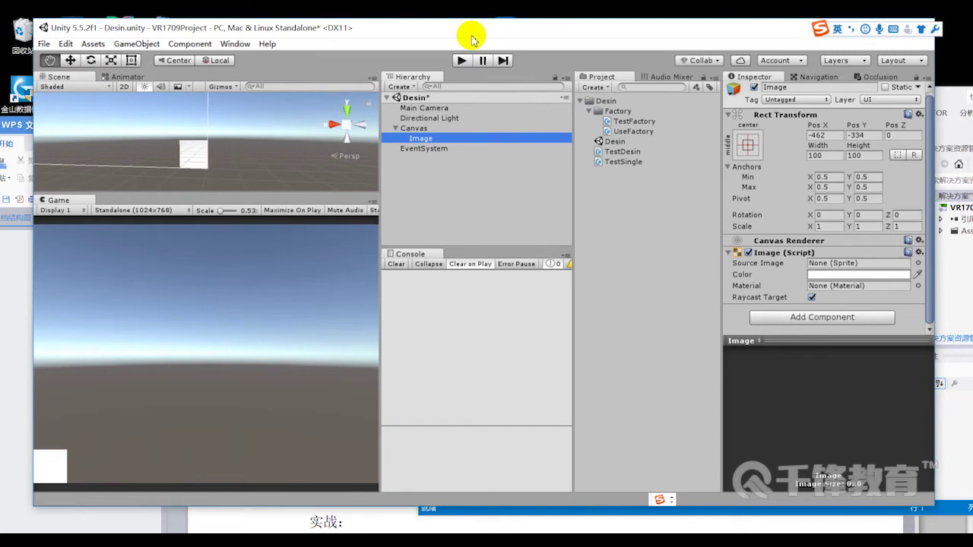
drag(472, 37, 533, 47)
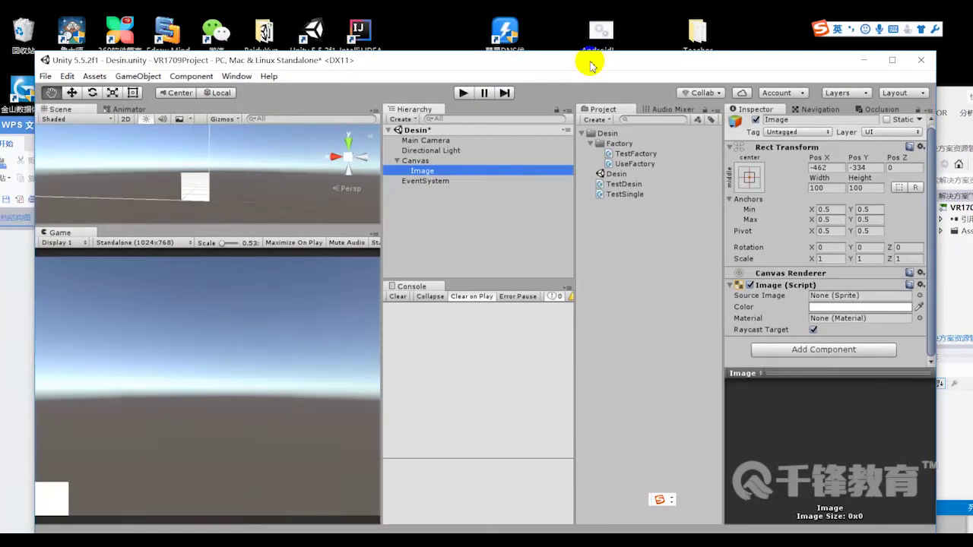
drag(591, 65, 668, 44)
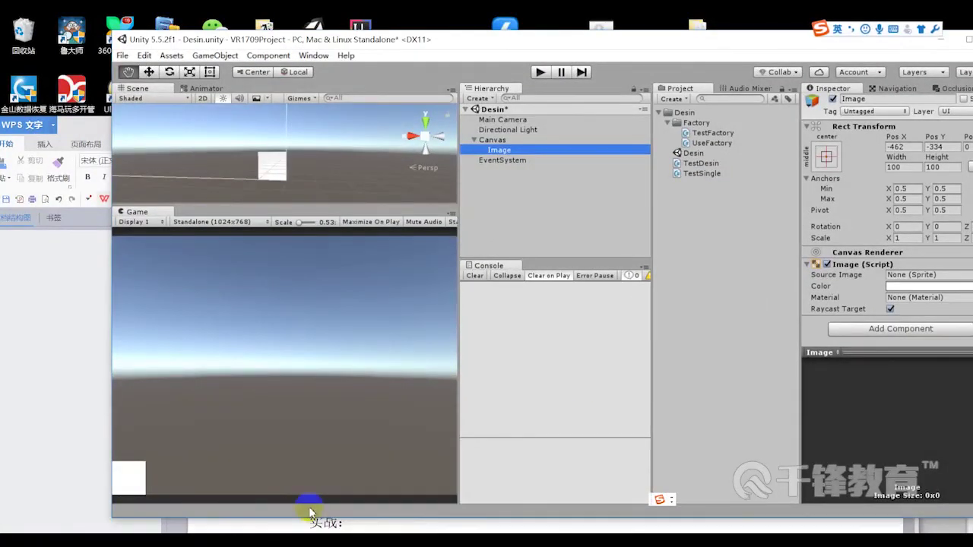
Switch to the 1705Project Unity editor and collapse its Audio folder
mouse_move(311, 523)
click(439, 486)
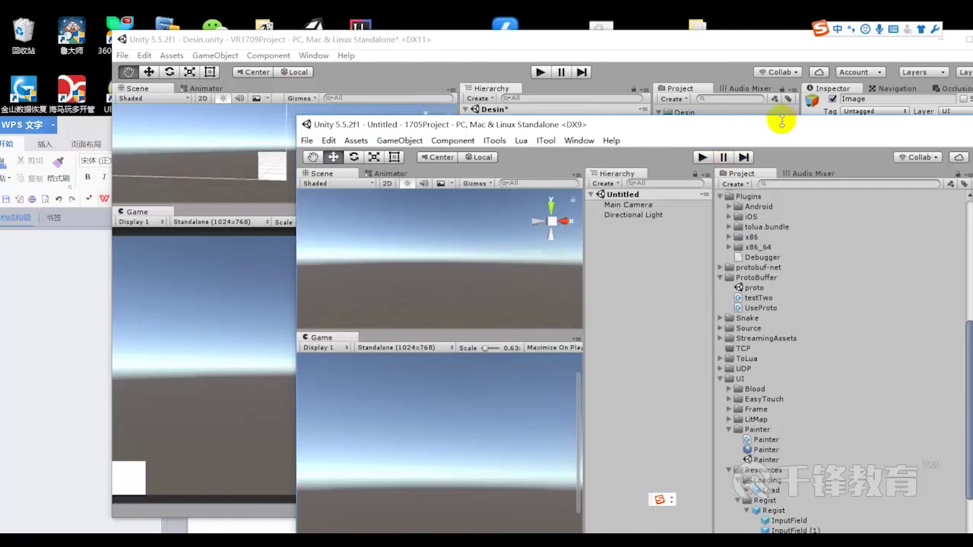
drag(782, 120, 484, 117)
scroll(527, 348, down, 3)
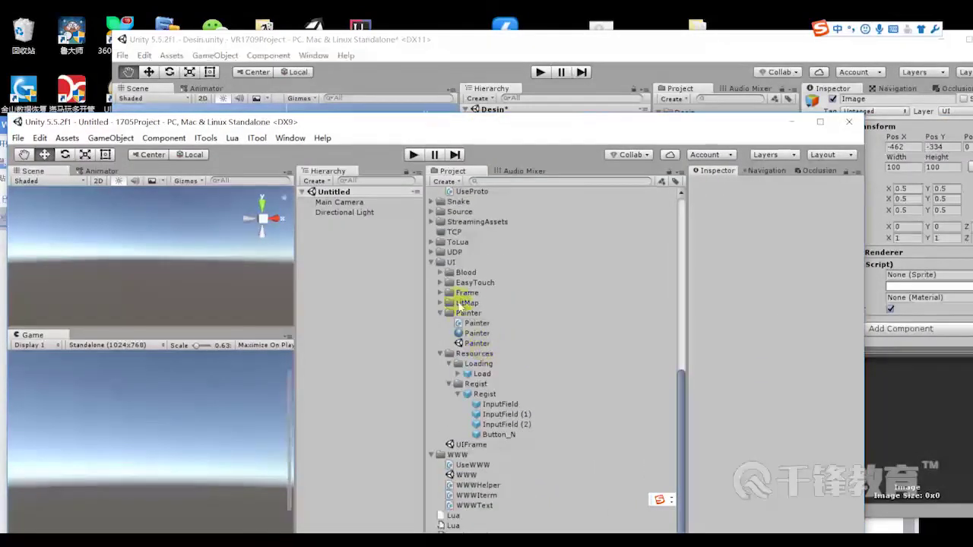
scroll(466, 305, up, 5)
scroll(470, 295, up, 5)
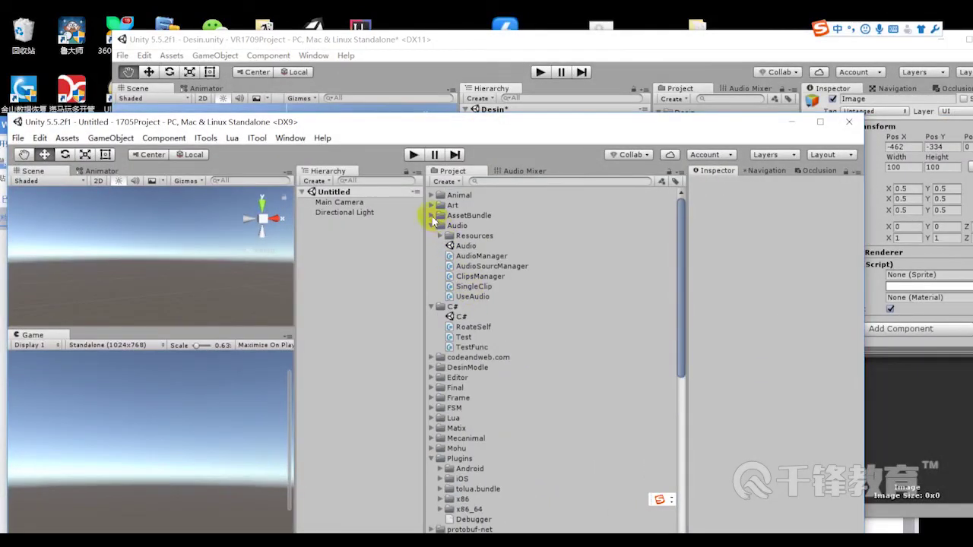
click(432, 227)
scroll(441, 258, down, 3)
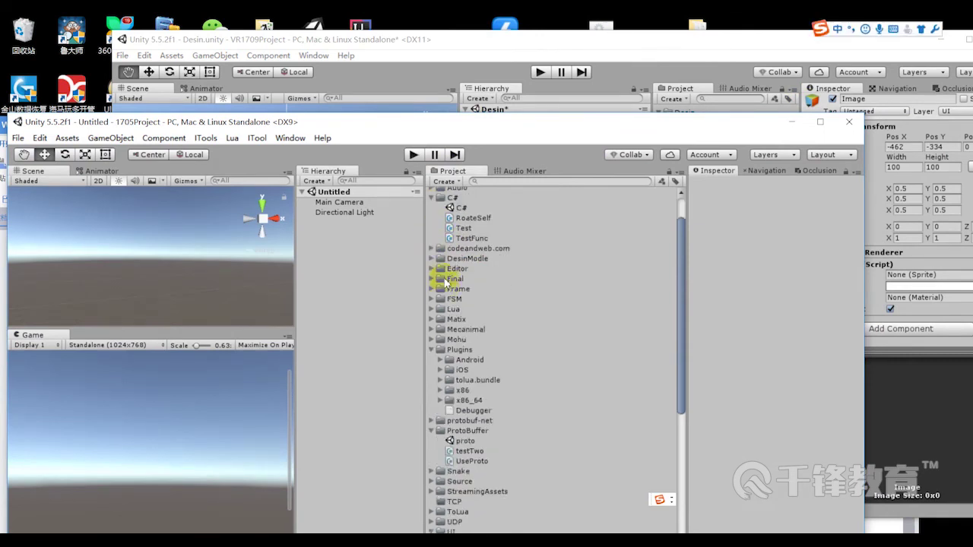
scroll(447, 278, down, 2)
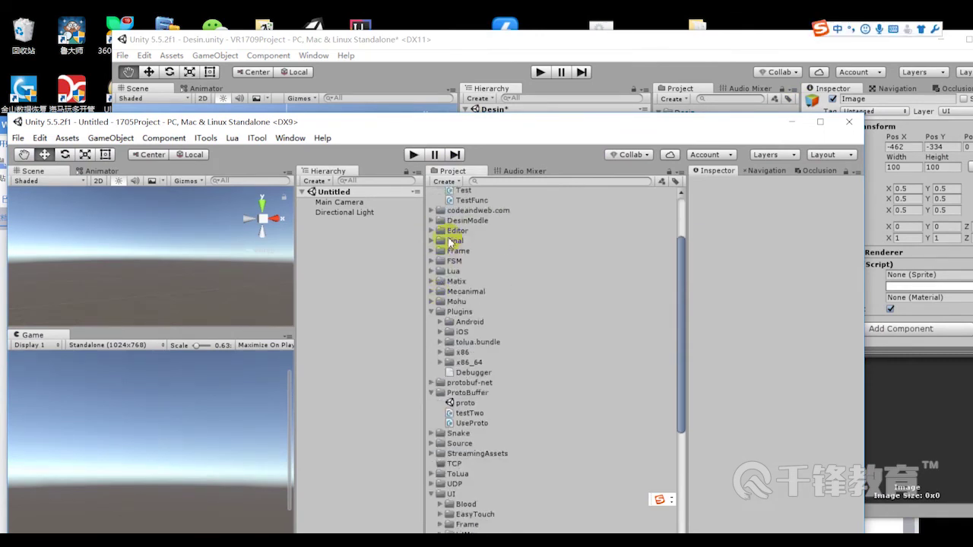
Expand DesinModle > Resources, select MutiSprite, and drag it into the Desin project
click(438, 220)
click(431, 220)
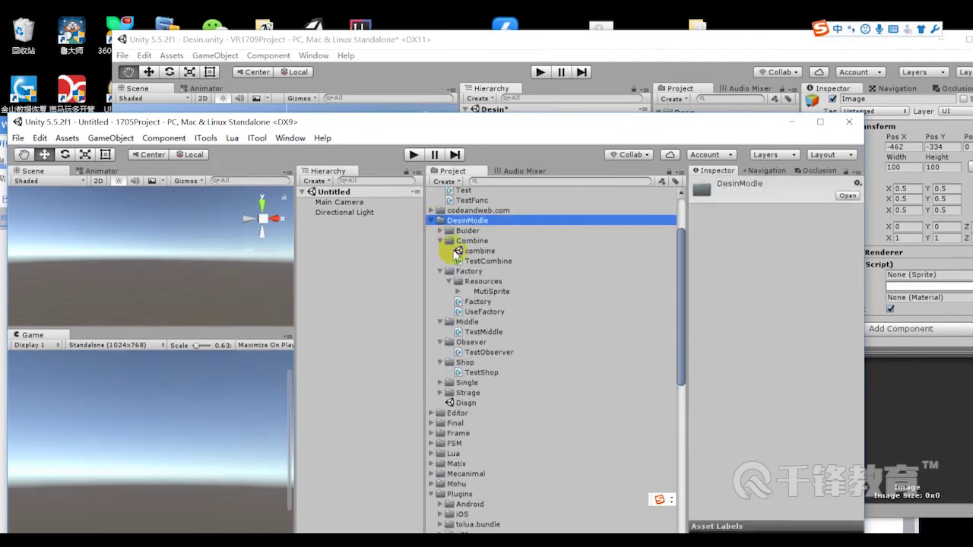
click(449, 282)
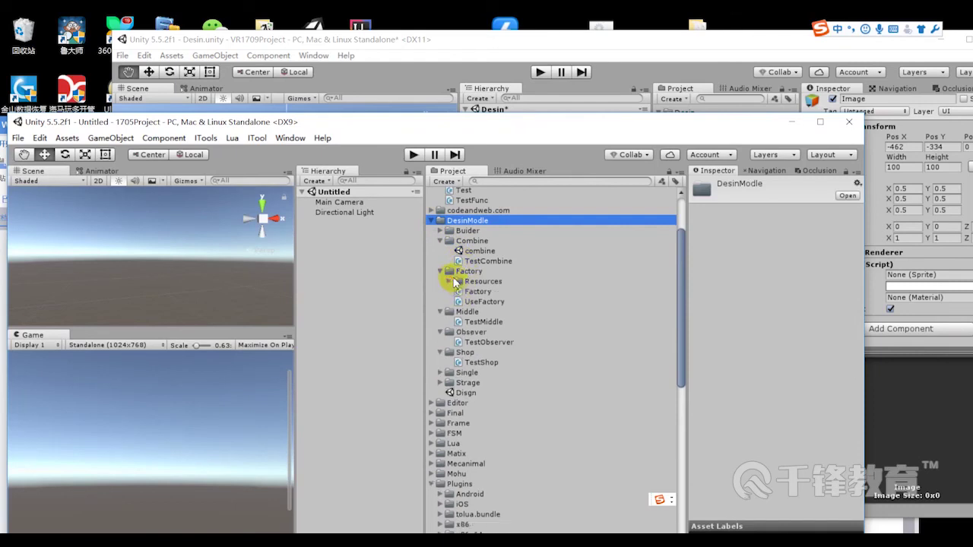
click(451, 282)
click(449, 281)
click(494, 302)
click(522, 292)
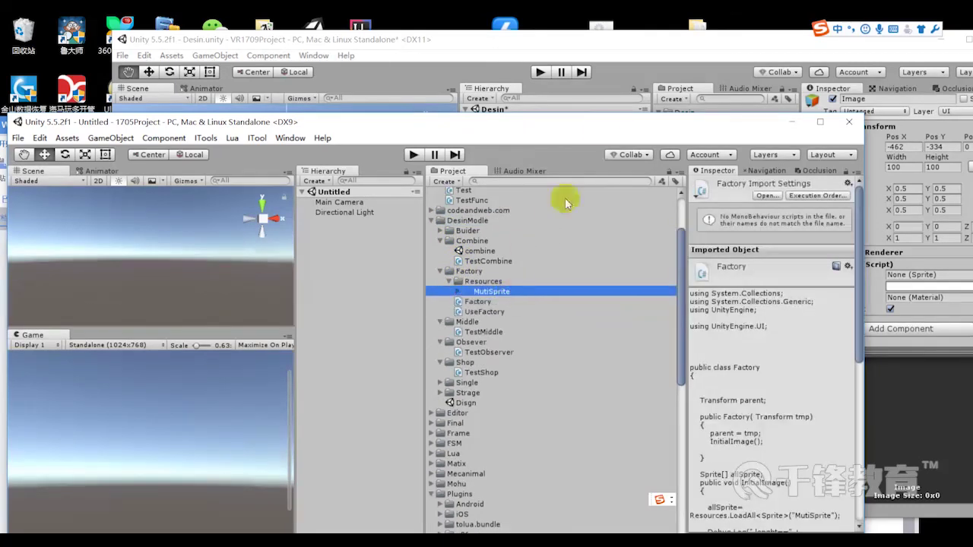
drag(561, 124, 167, 77)
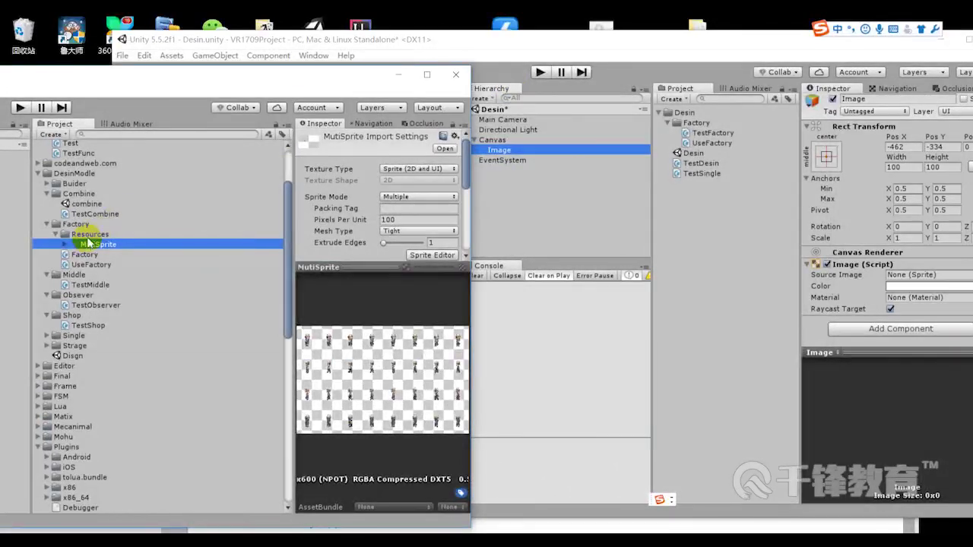
drag(81, 242, 624, 187)
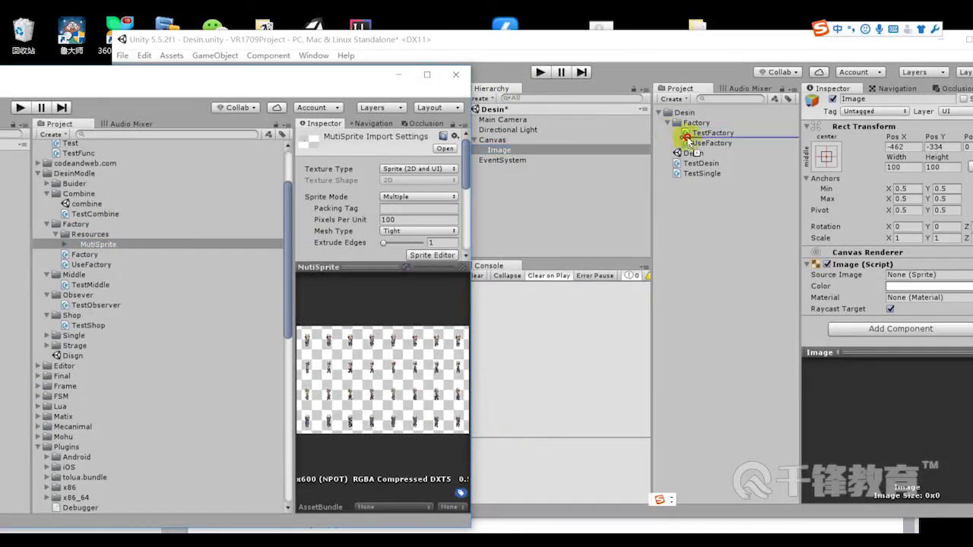